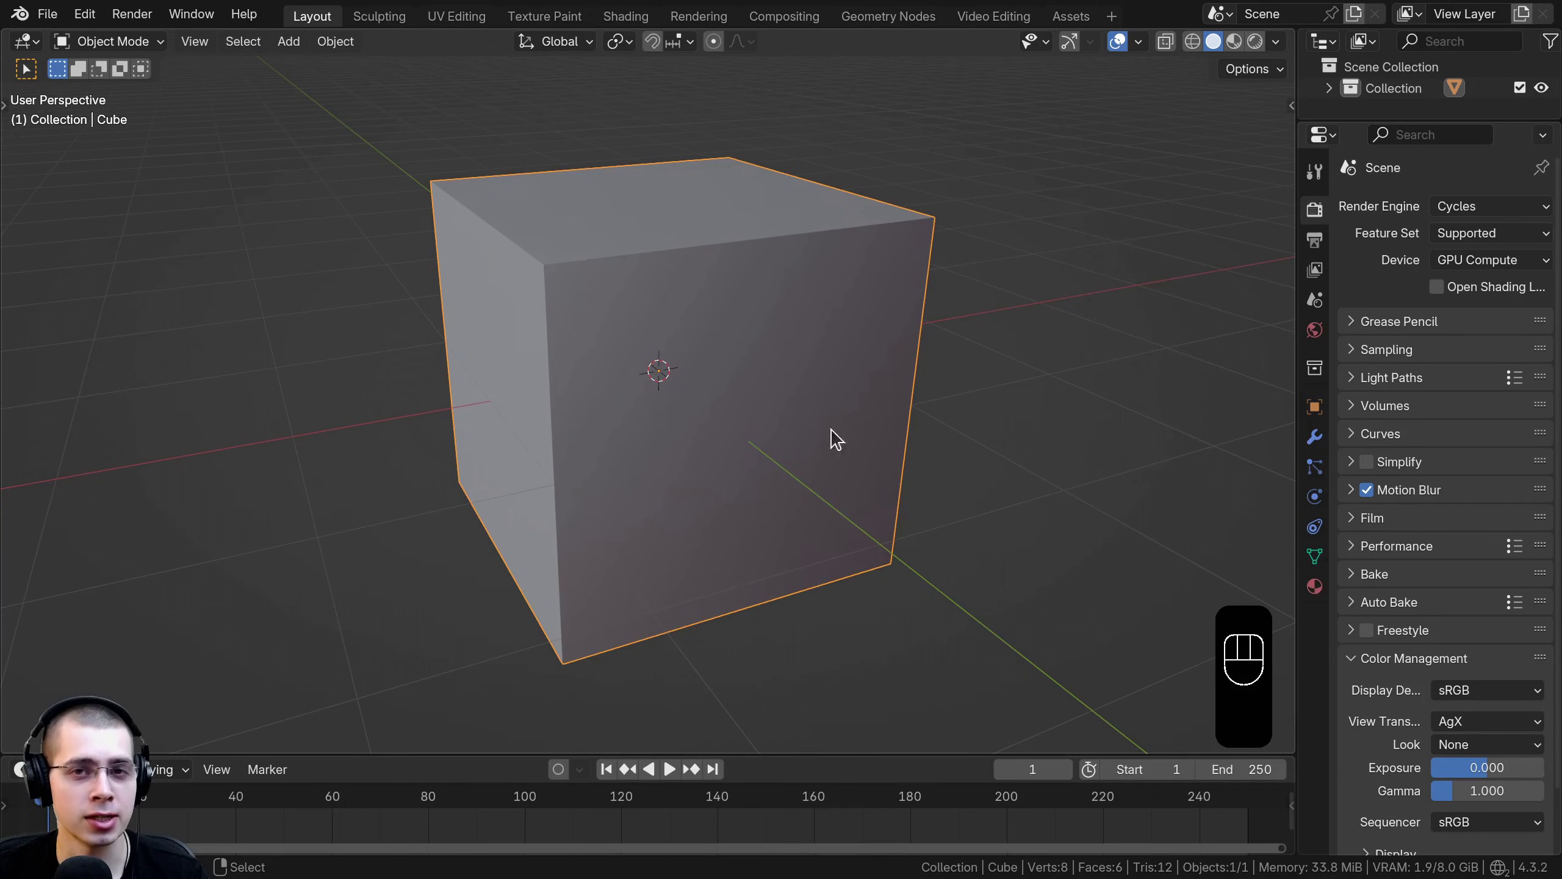
Enter Edit Mode on the cube and Knife a zigzag cut across its top face between two adjacent edges
middle_click_drag(813, 218, 637, 143)
key("Tab")
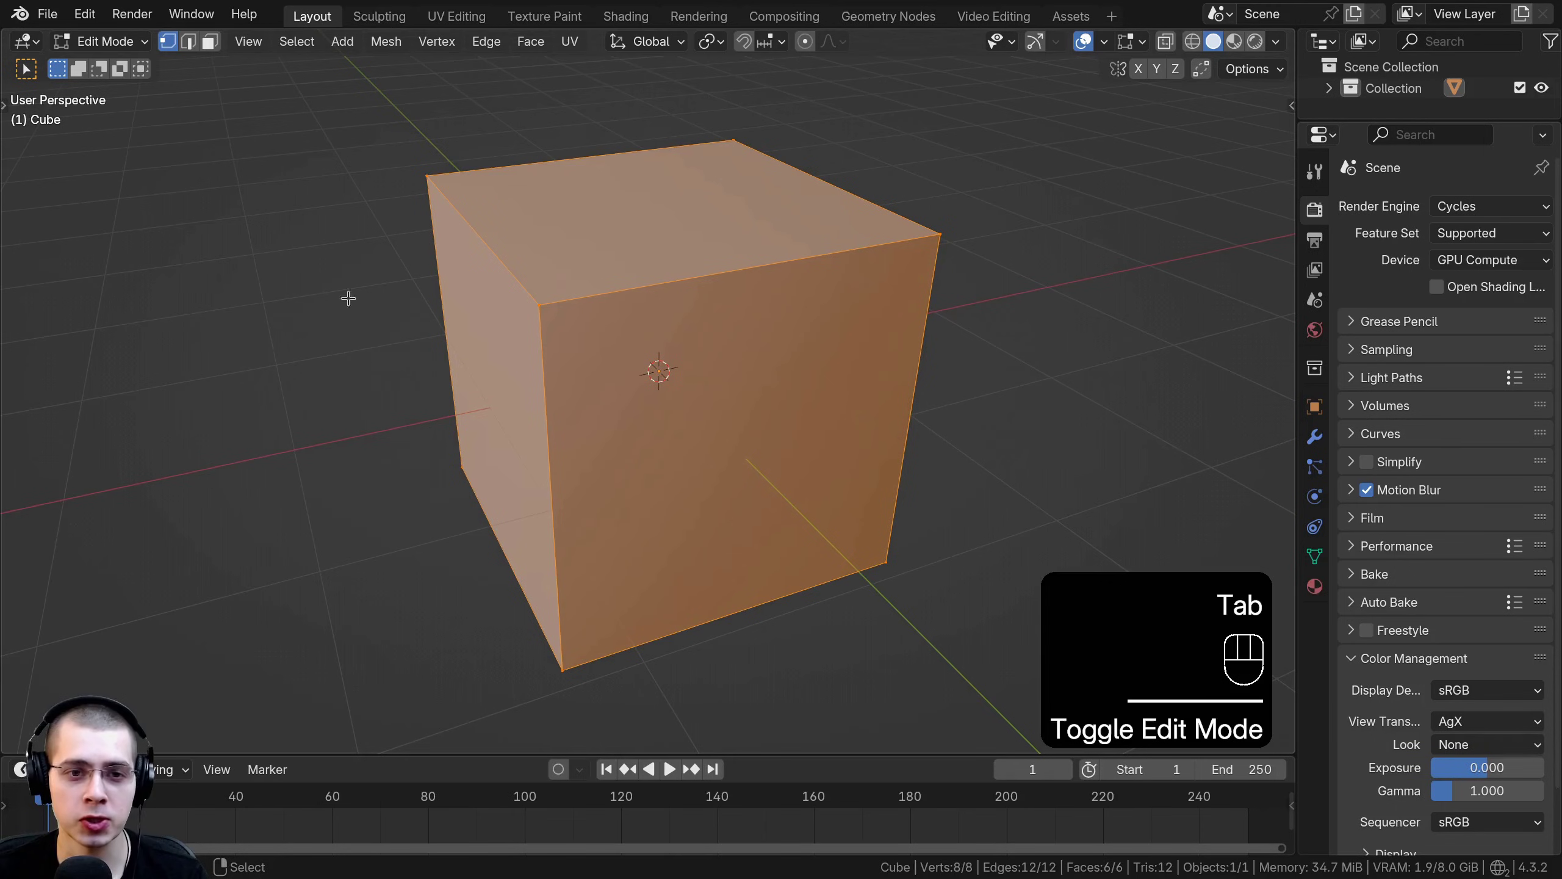
middle_click_drag(348, 298, 349, 288)
middle_click_drag(747, 302, 755, 260, "shift")
key("k")
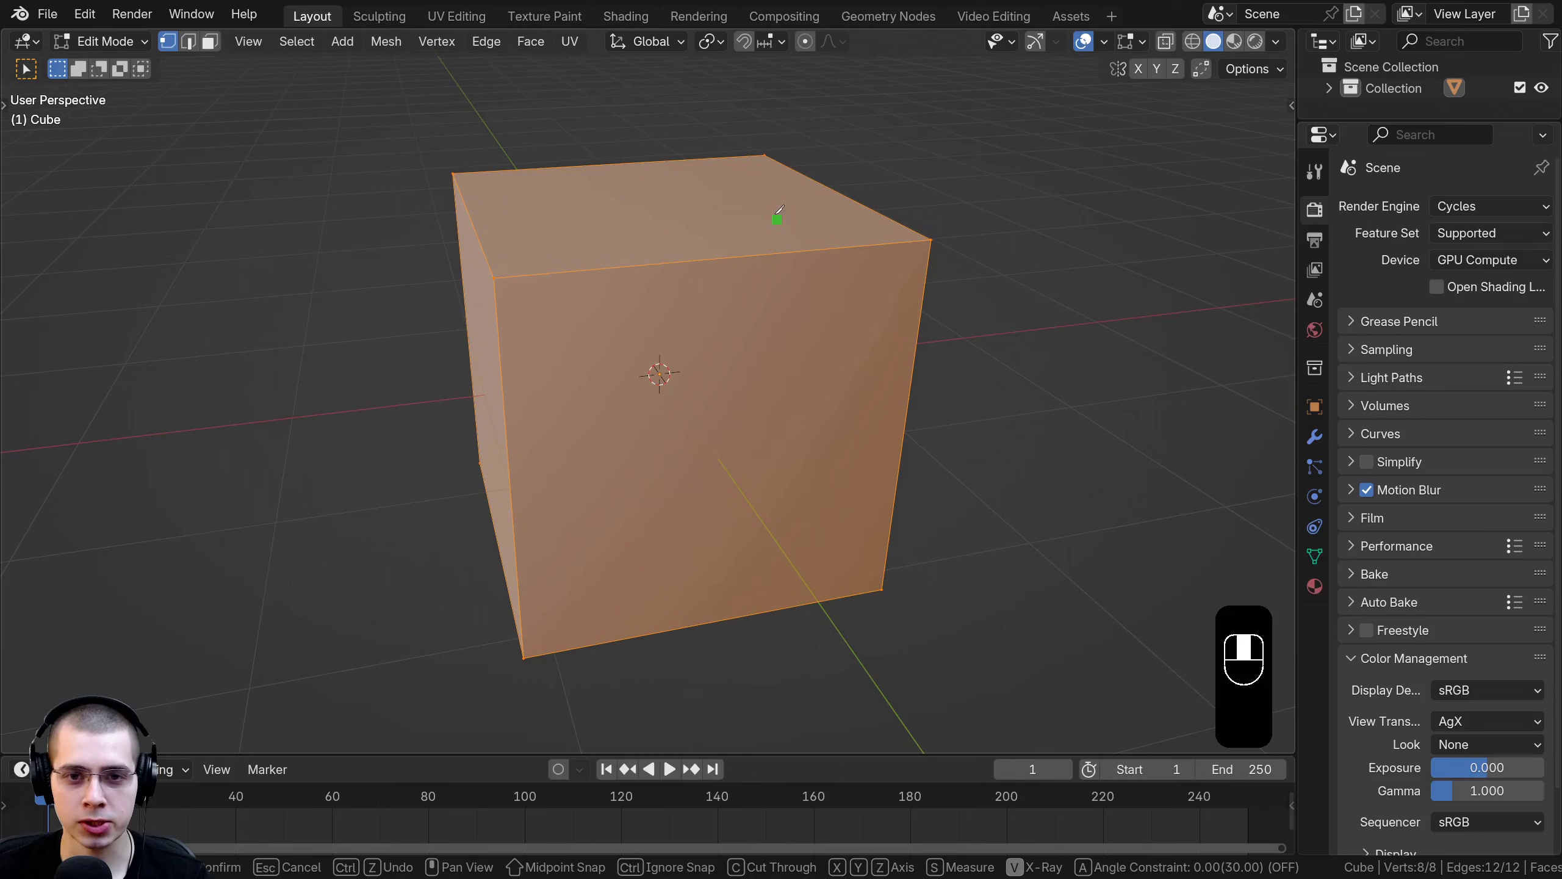
left_click(824, 187)
middle_click_drag(825, 187, 808, 244)
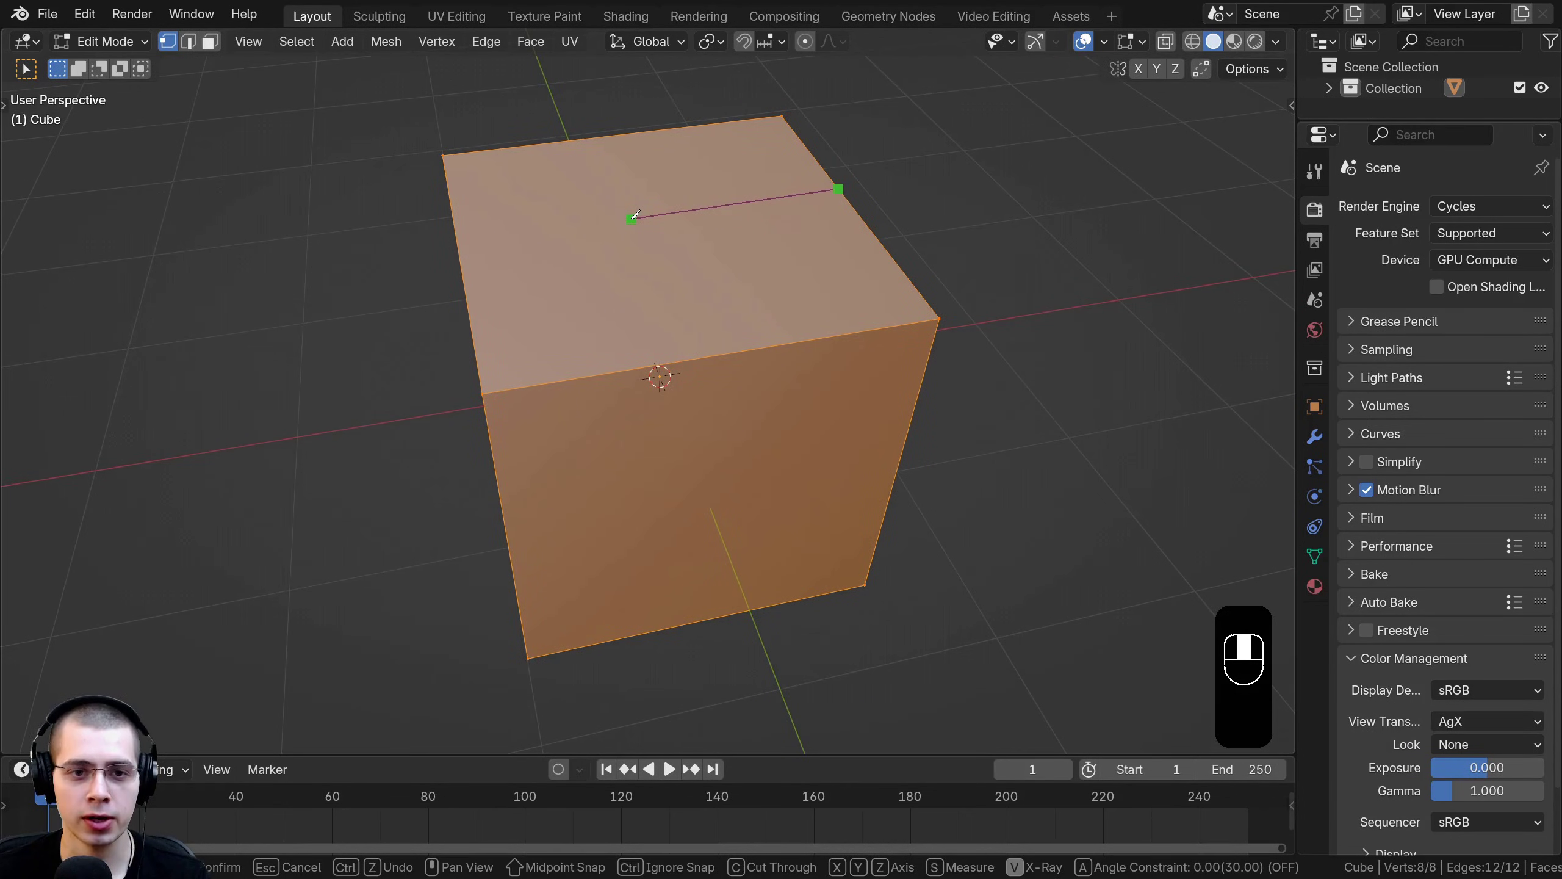
left_click(631, 218)
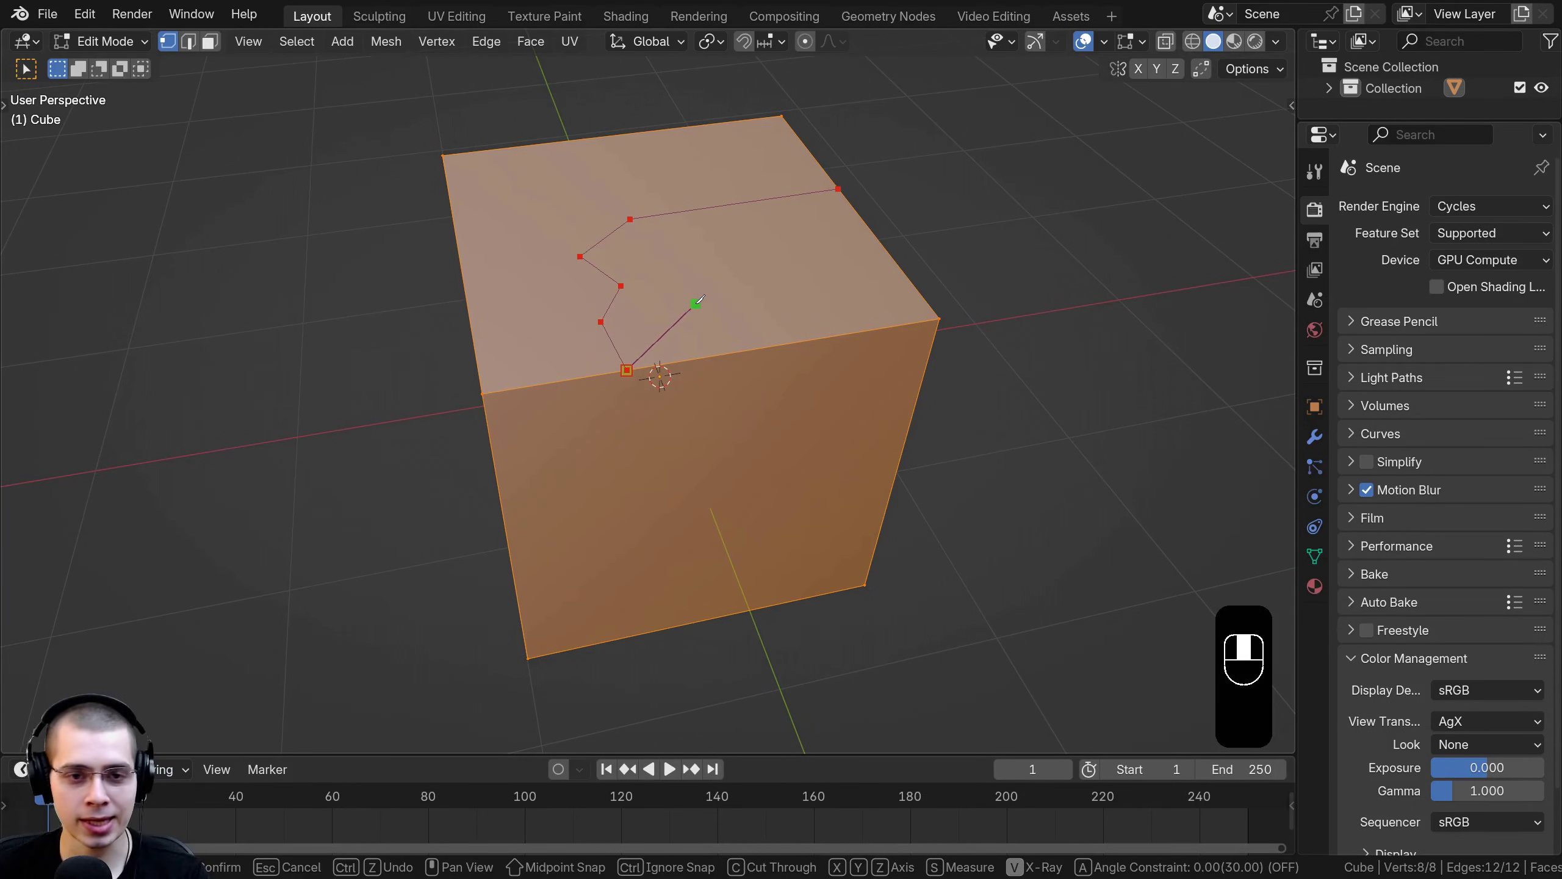
key("Return")
Select the zigzag's first inner vertex and adjoining edge point, then use face selection to pick the face enclosed by the cut
mouse_move(640, 272)
middle_mouse_down()
mouse_move(613, 289)
mouse_move(633, 268)
middle_mouse_up()
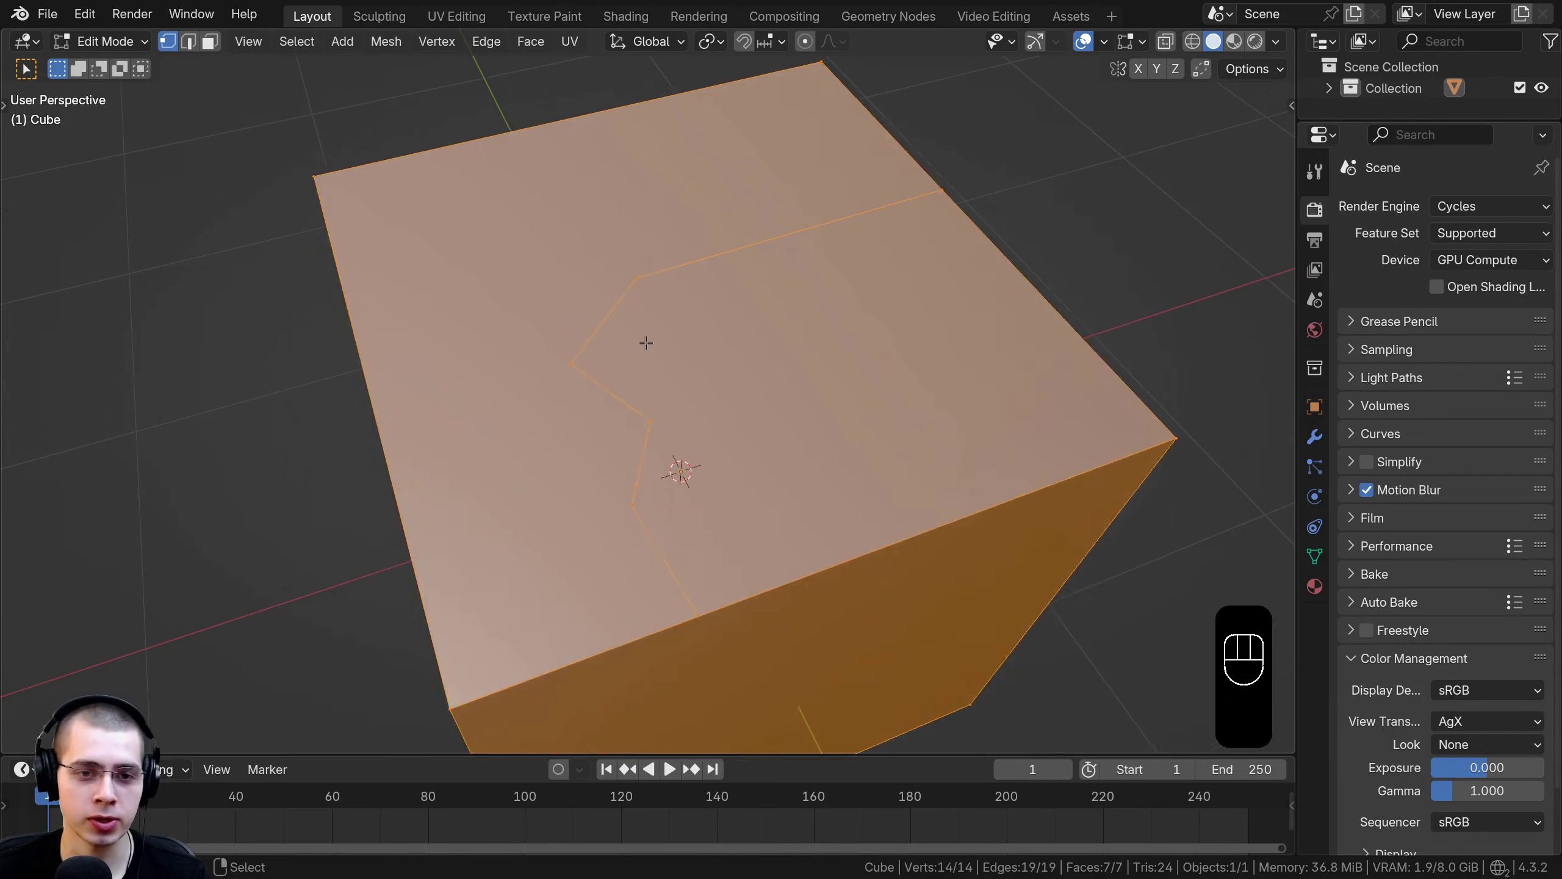
key("a")
left_click(639, 274)
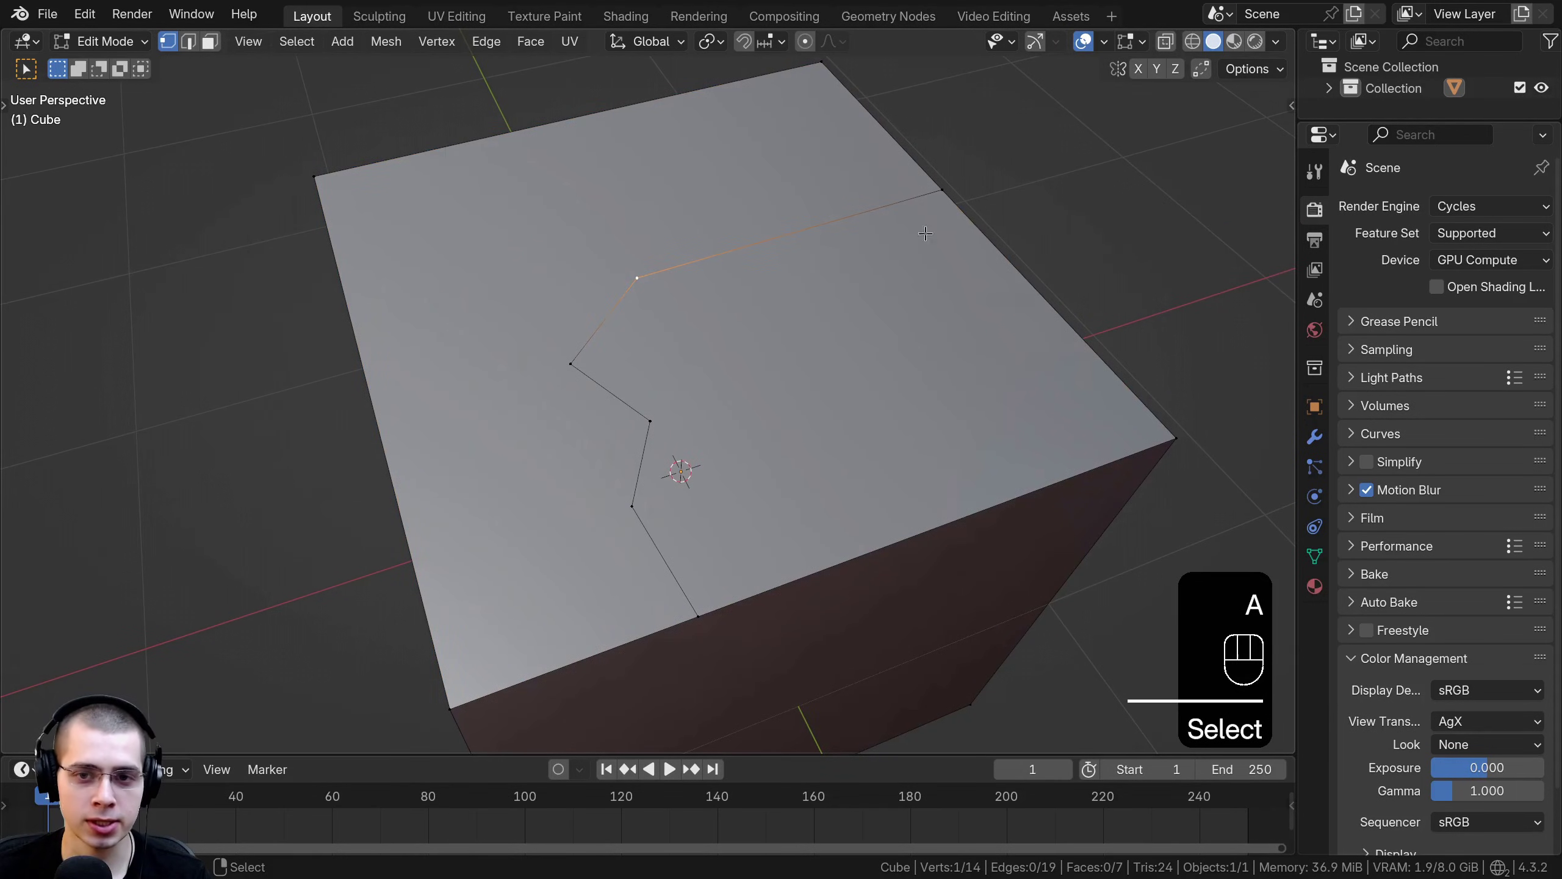
left_click(935, 204, "shift")
key("1")
key("2")
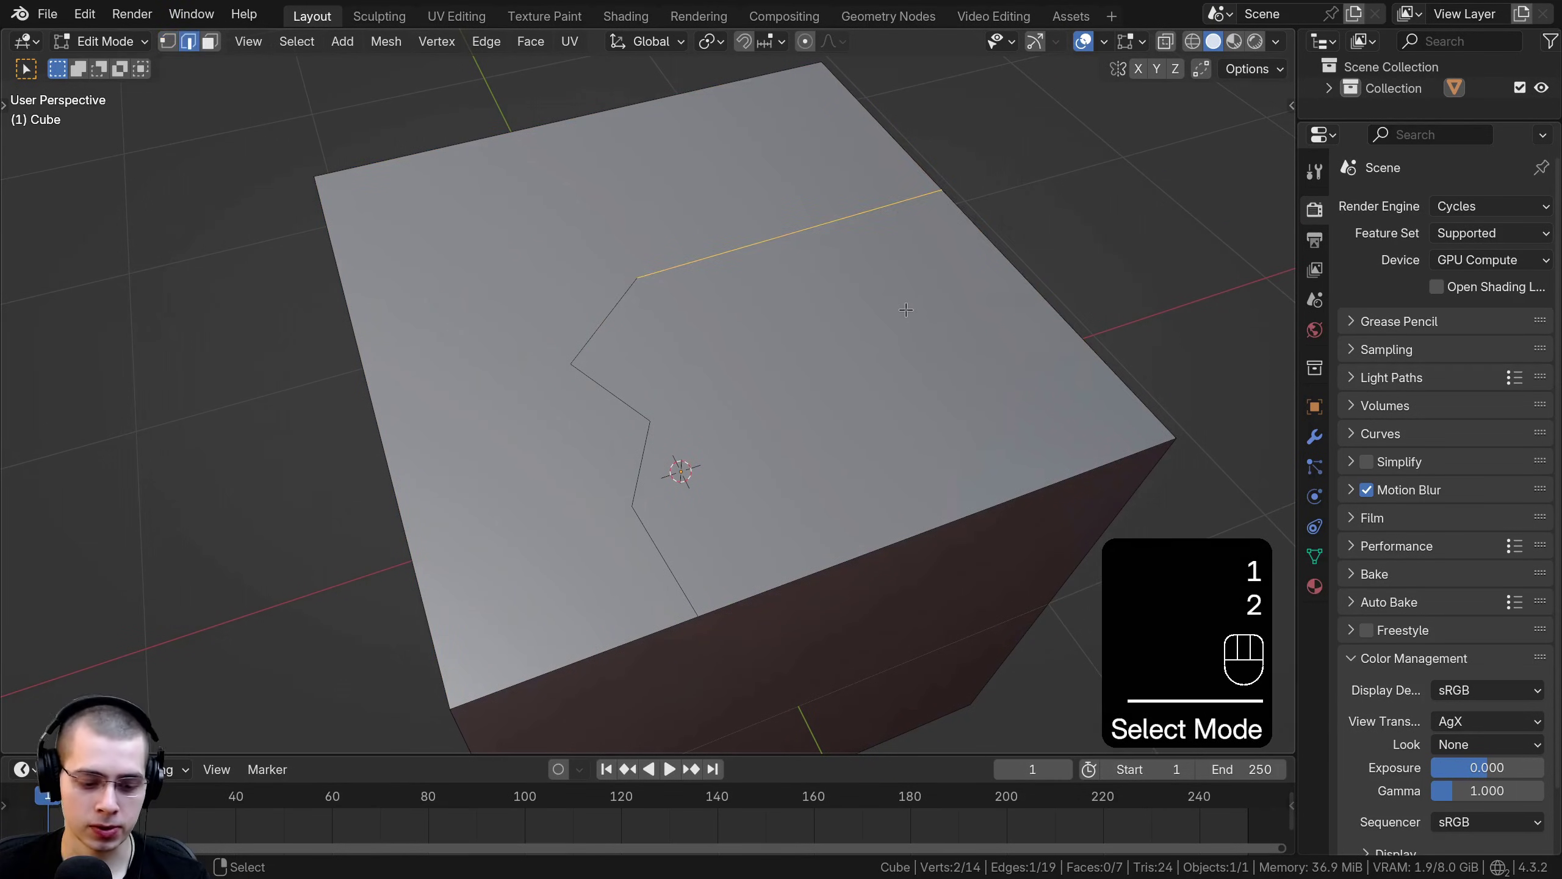
key("3")
left_click(907, 309)
scroll(764, 432, "down", 6)
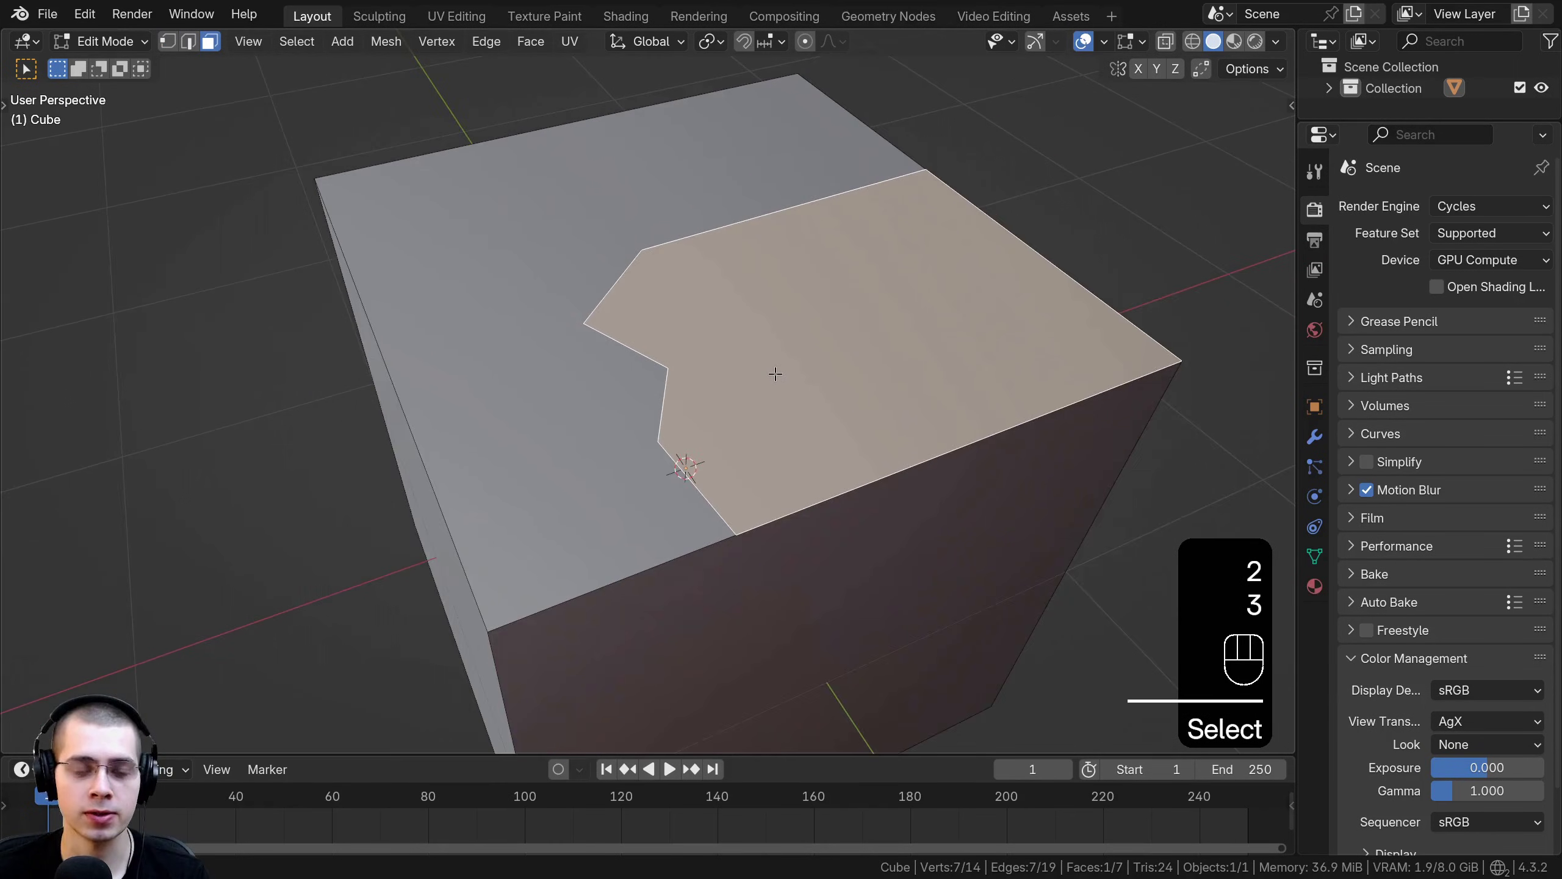
Knife a second zigzag on the top face from the existing cut line to the opposite outer edge
key("k")
middle_click_drag(765, 341, 731, 360)
scroll(754, 374, "up", 6)
scroll(754, 373, "down", 6)
scroll(676, 384, "up", 2)
scroll(725, 385, "down", 2)
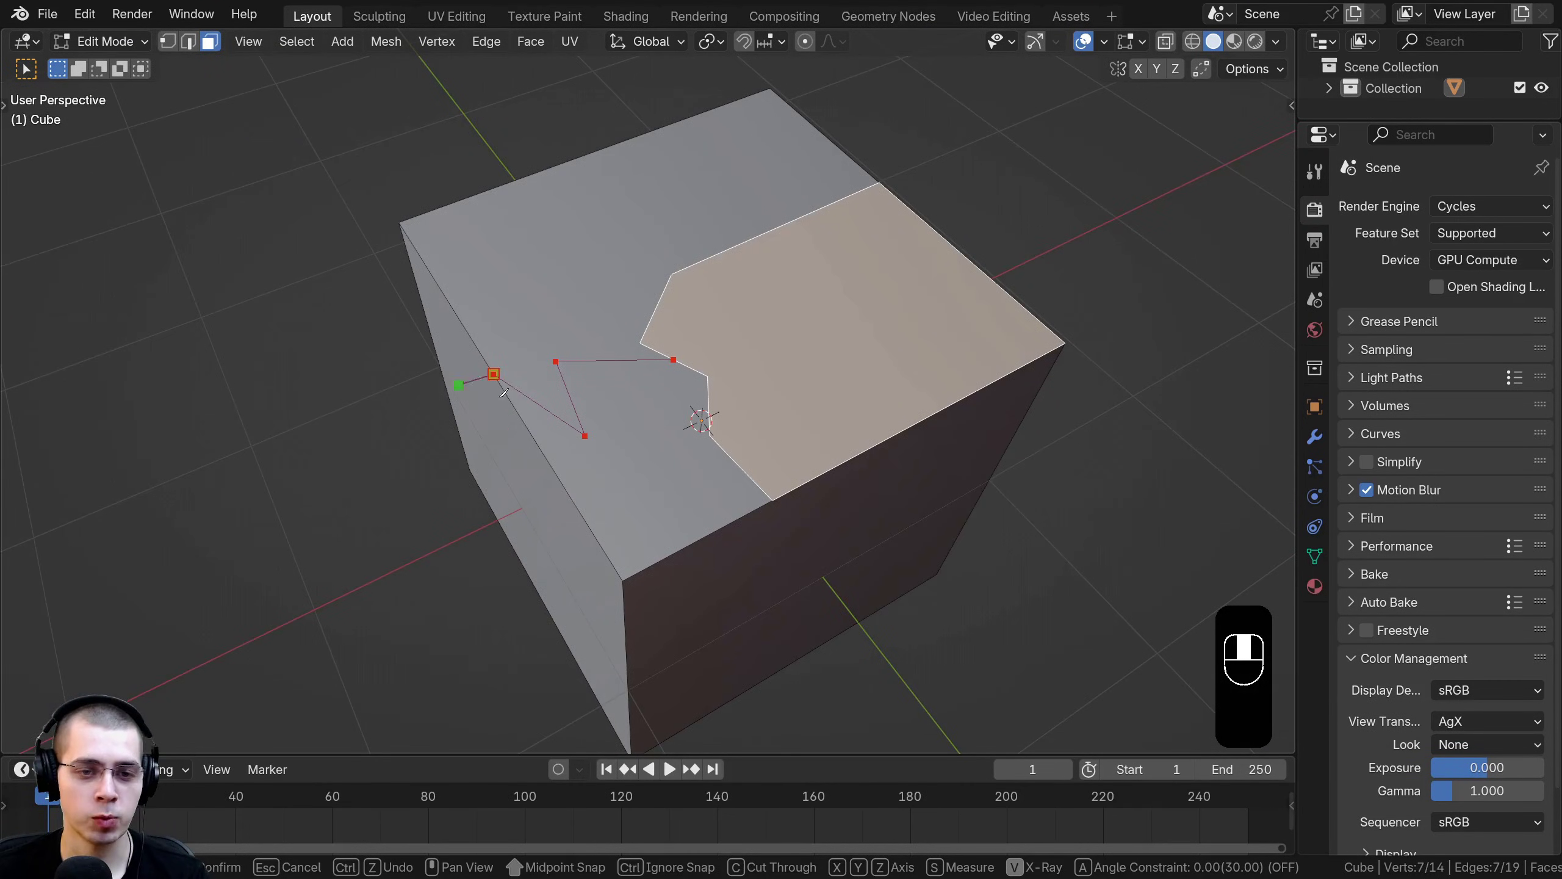
scroll(491, 370, "up", 3)
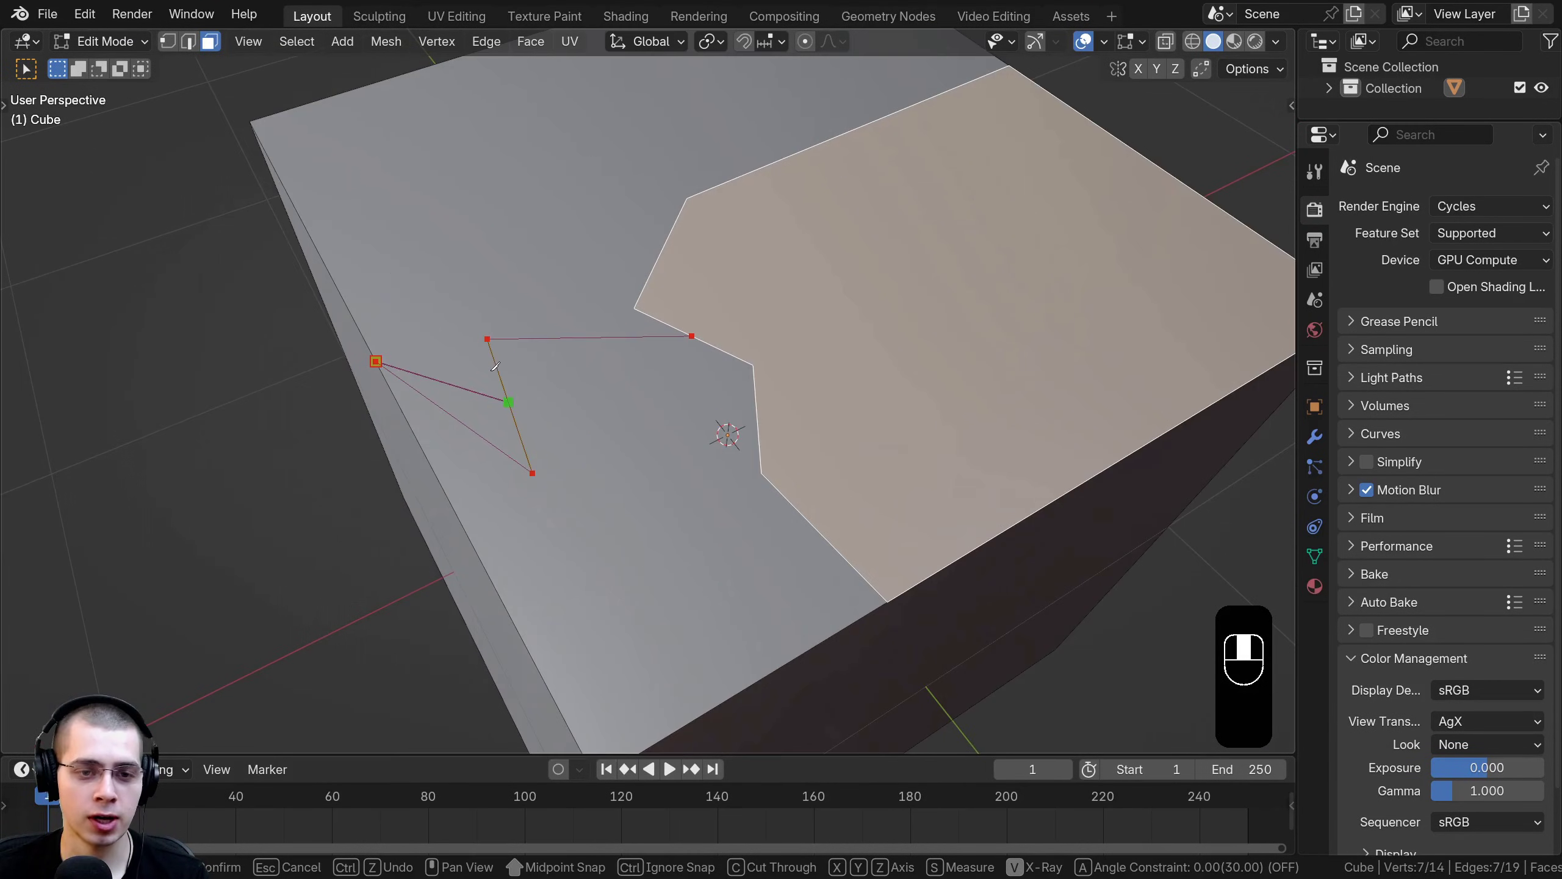
key("Return")
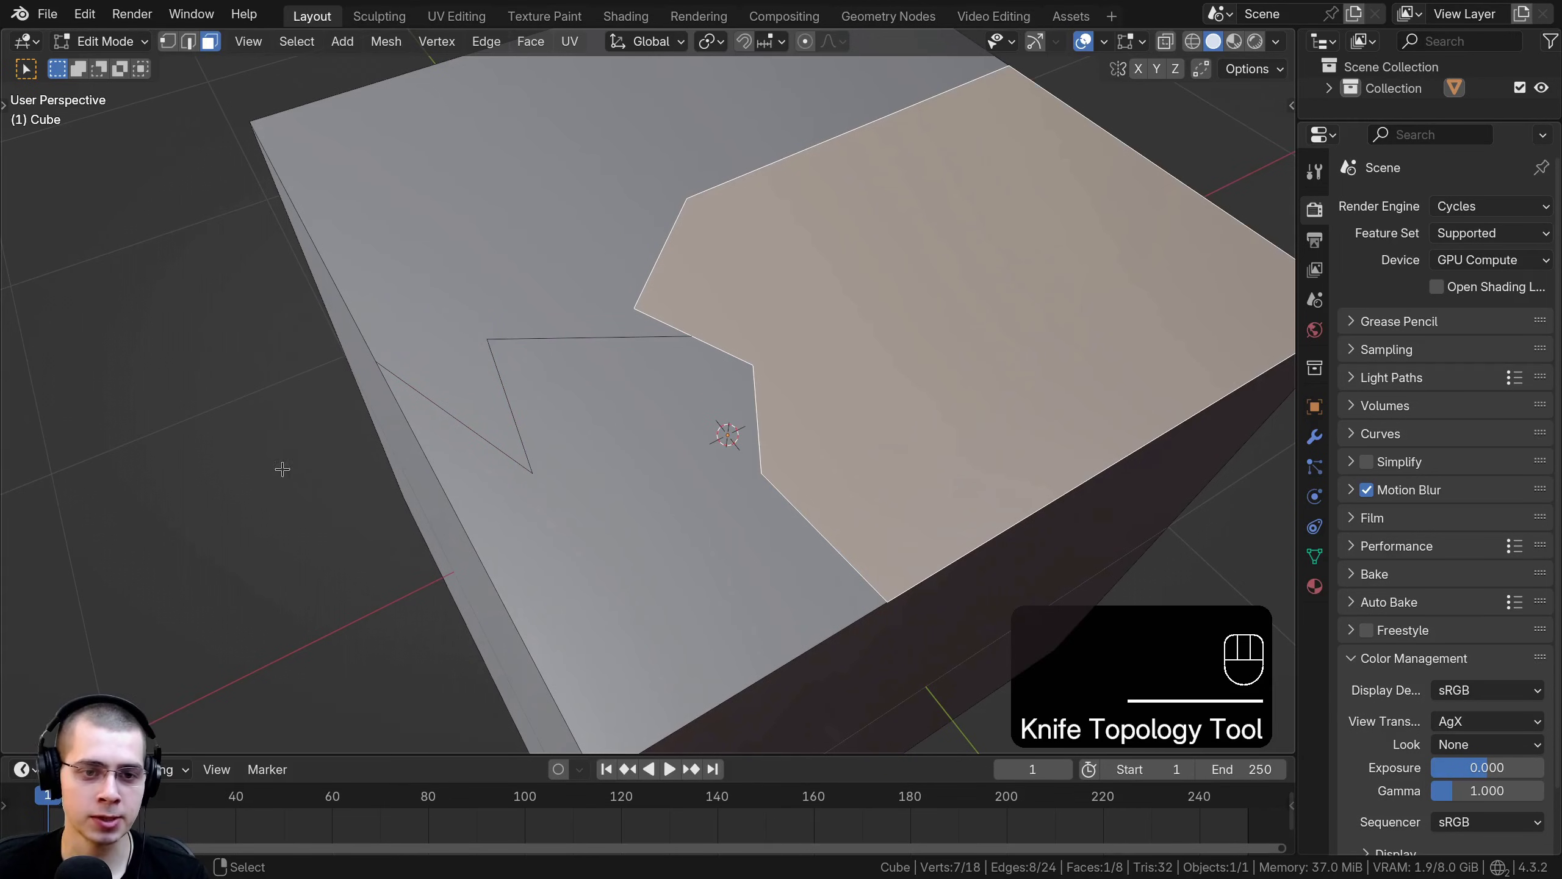
Knife a straight cut from the first zigzag near its inner corner to the outer edge, and deselect everything
middle_click_drag(569, 486, 623, 446)
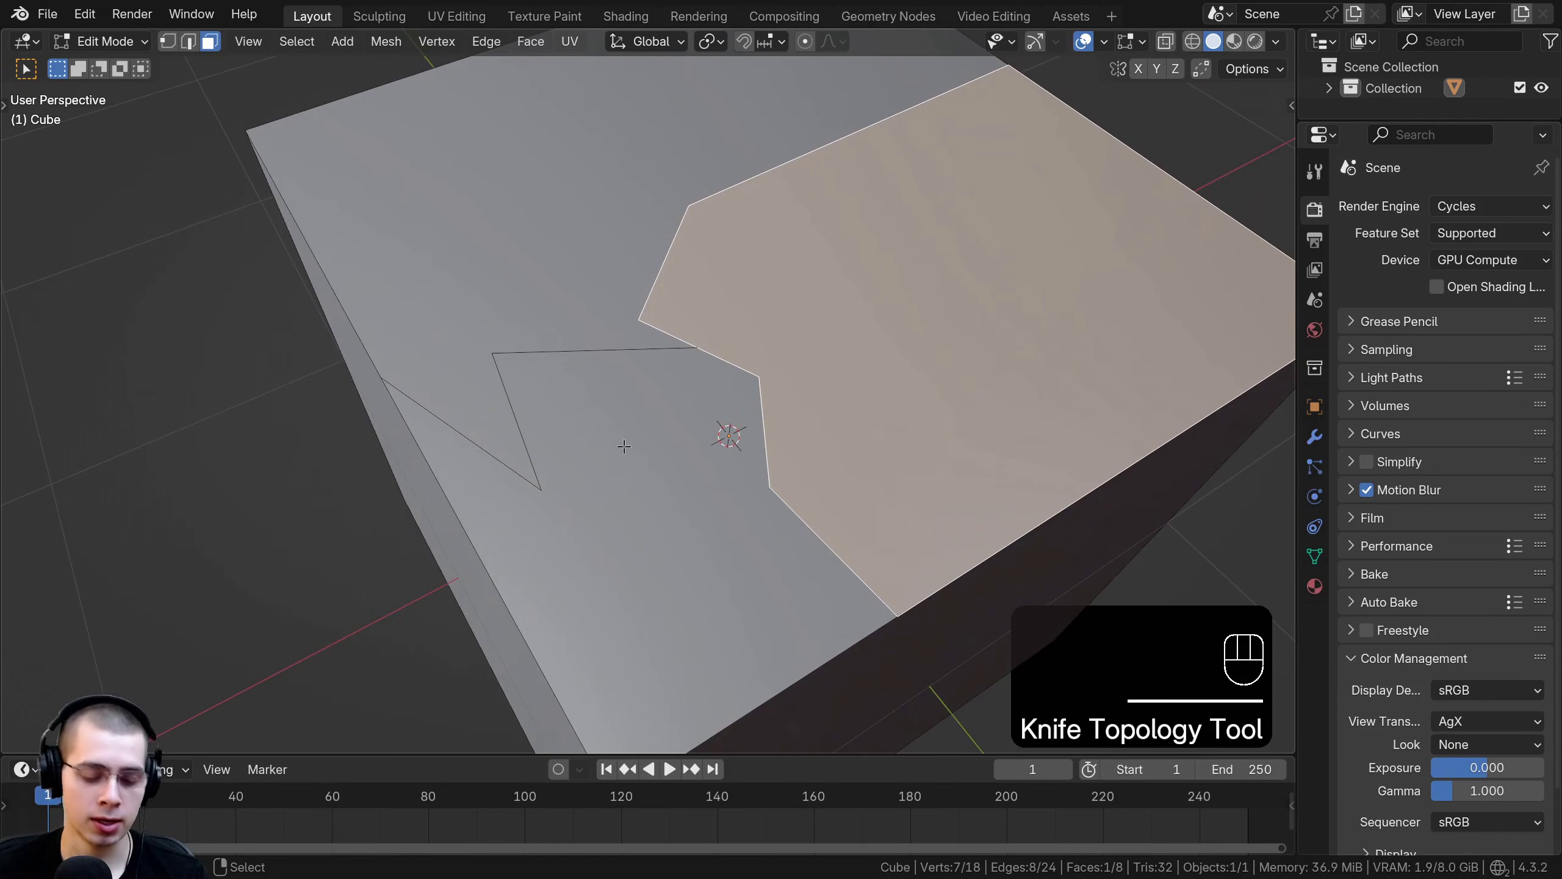
key("k")
left_click(749, 372)
left_click(490, 573)
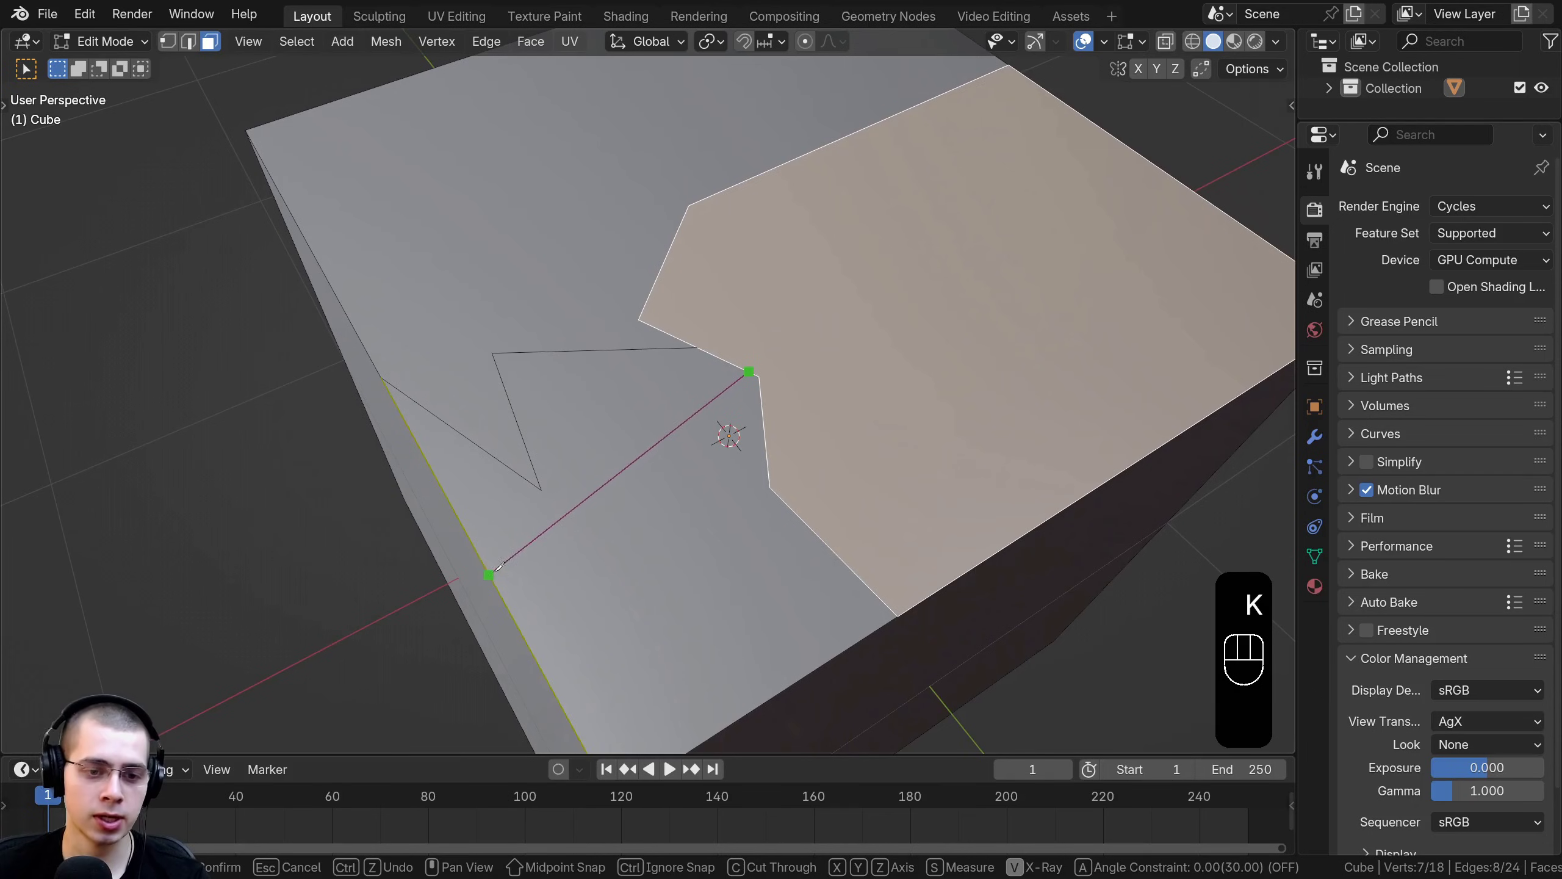
key("Return")
scroll(557, 353, "down", 2)
middle_click_drag(625, 366, 568, 371)
key("a")
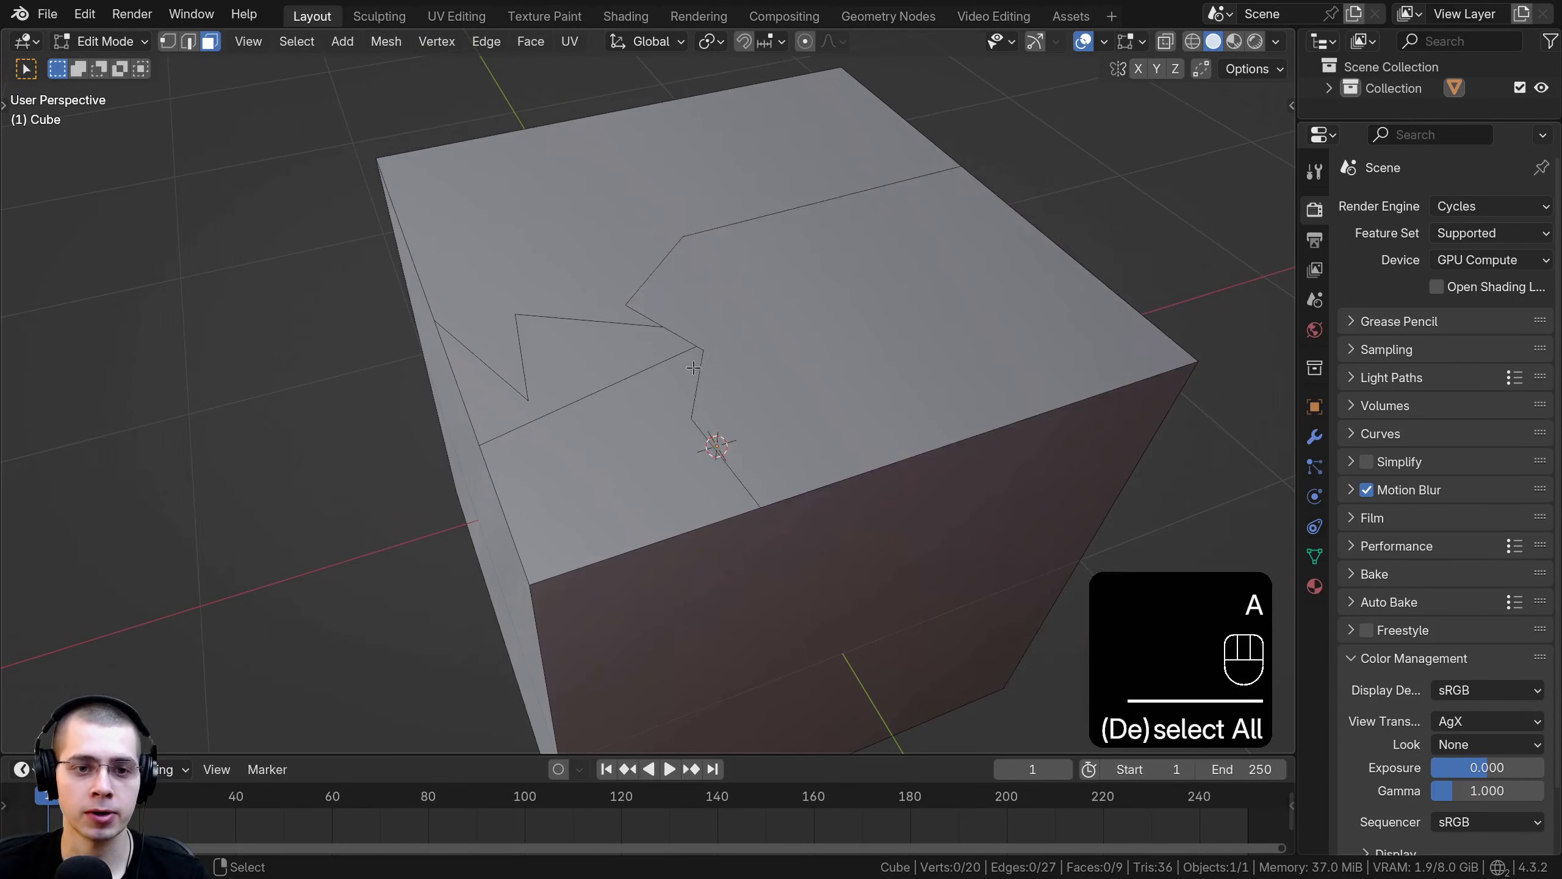
Knife a straight cut from the first cut line to the far corner of the top face in vertex selection
middle_click_drag(600, 277, 583, 262, "shift")
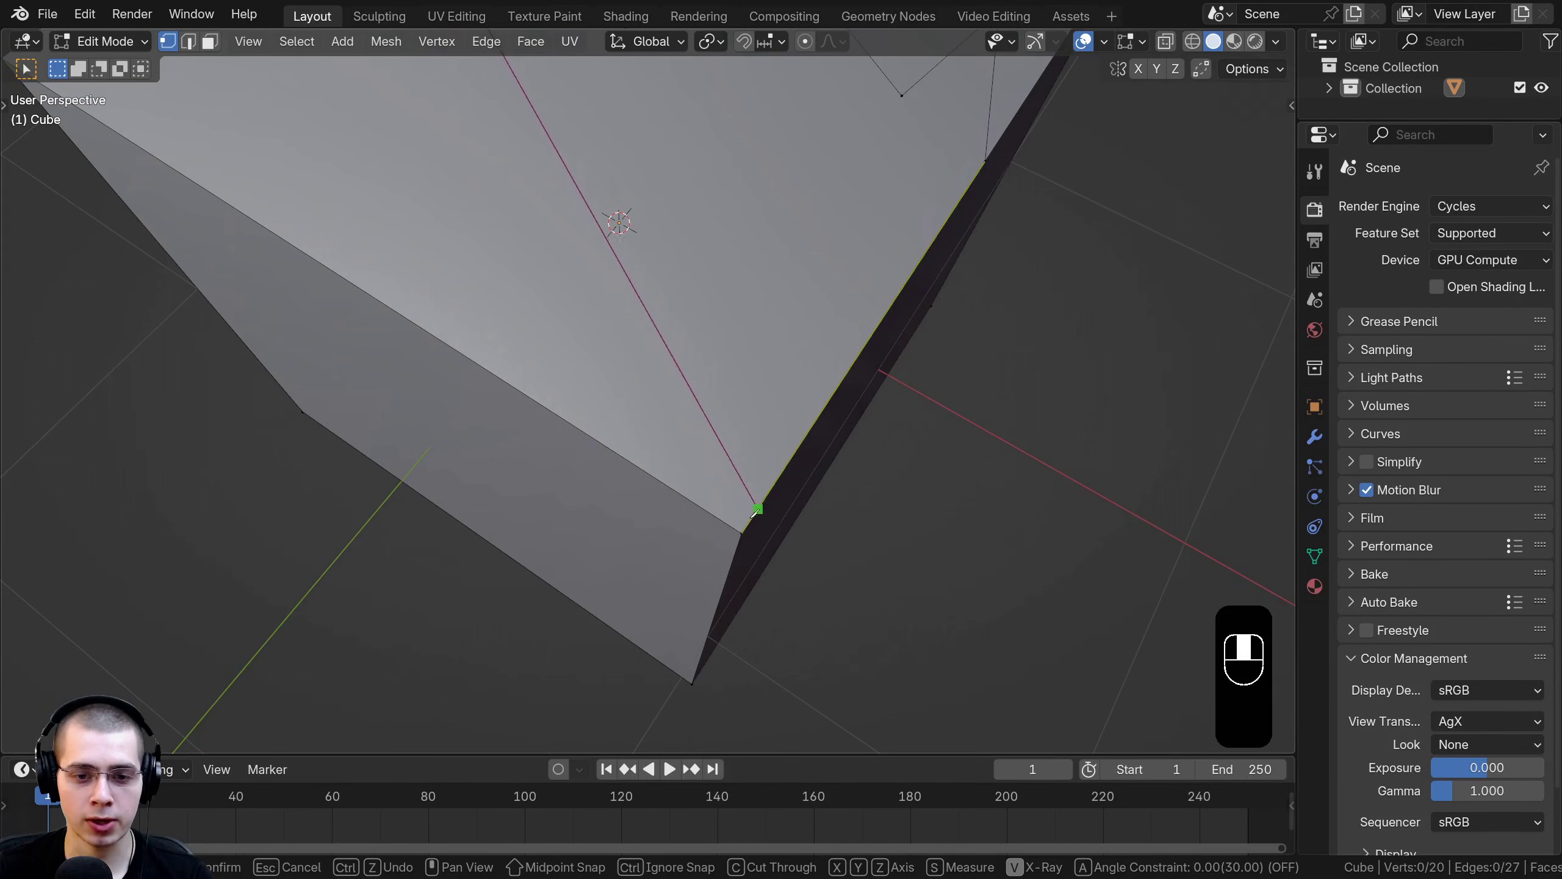
left_click(758, 489)
key("Return")
scroll(529, 149, "down", 5)
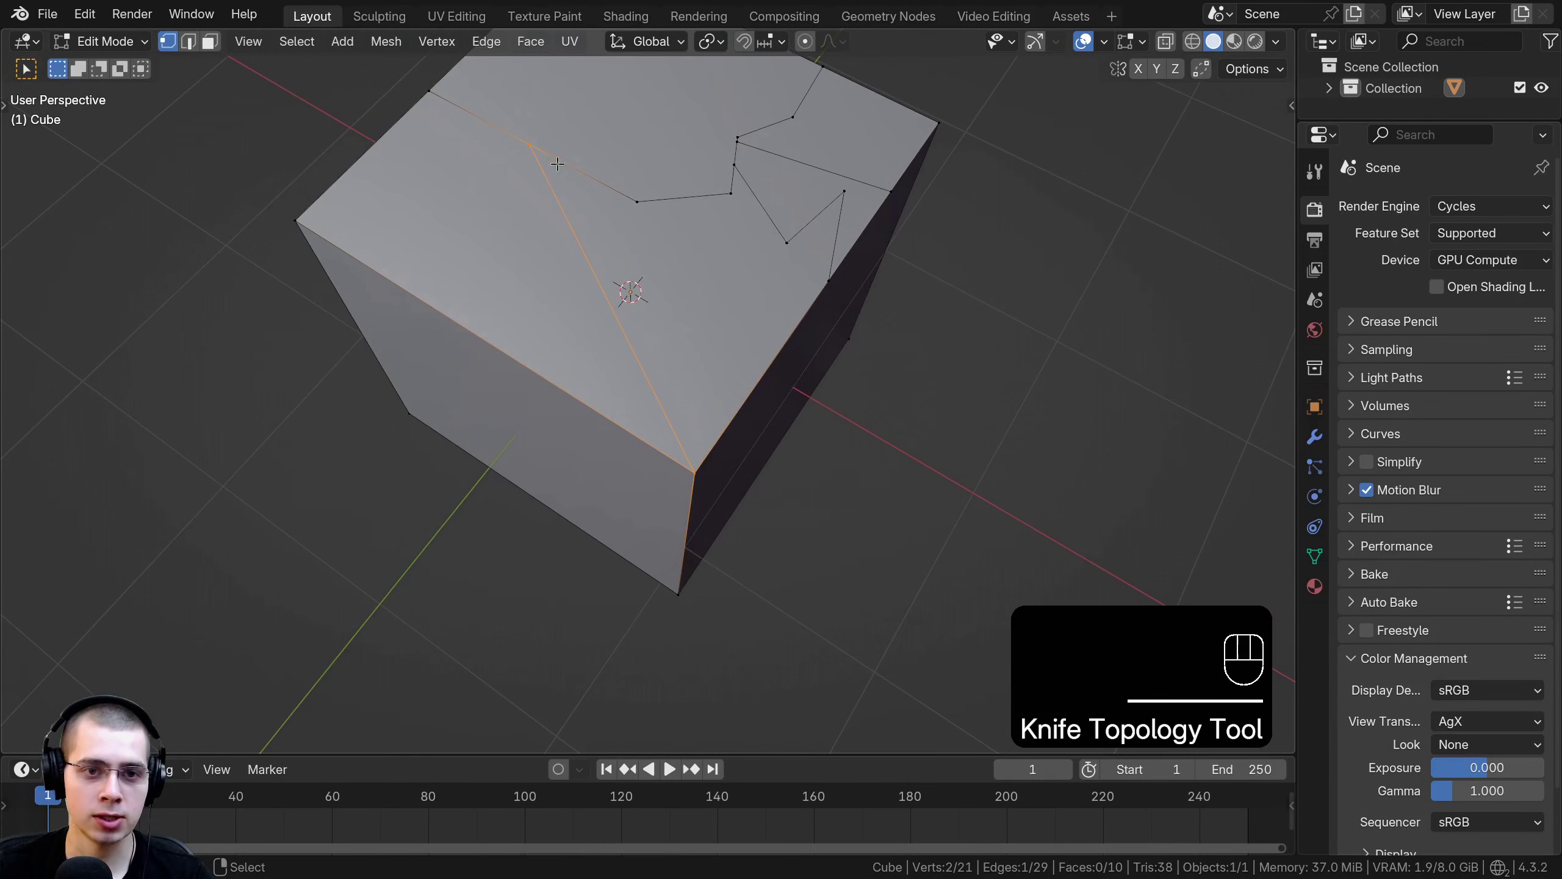
middle_click_drag(557, 164, 532, 194)
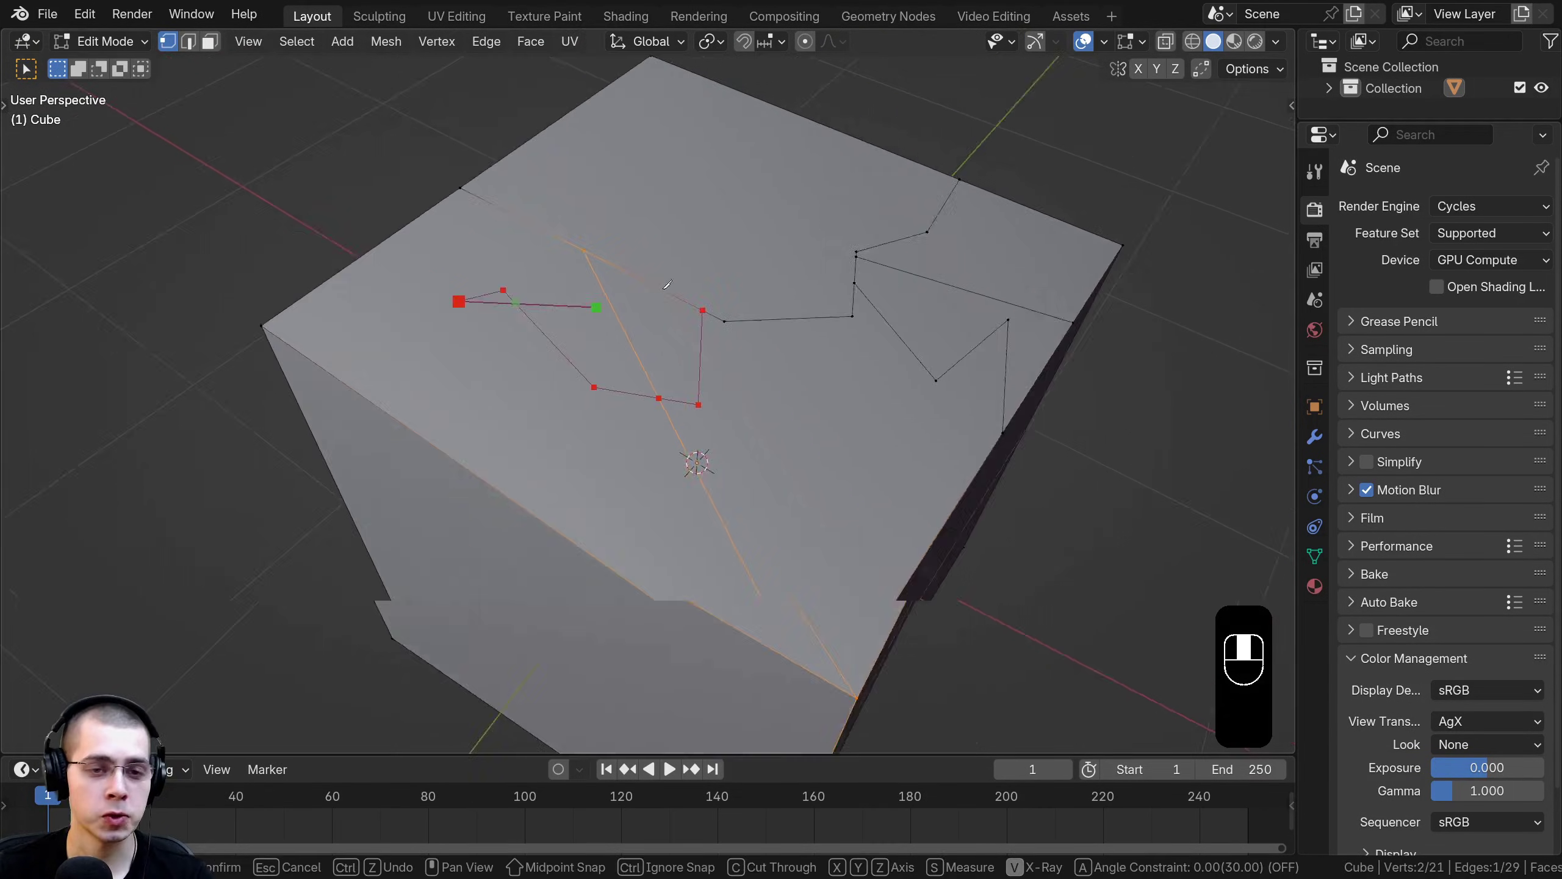
middle_click_drag(667, 284, 735, 467)
left_click(738, 462)
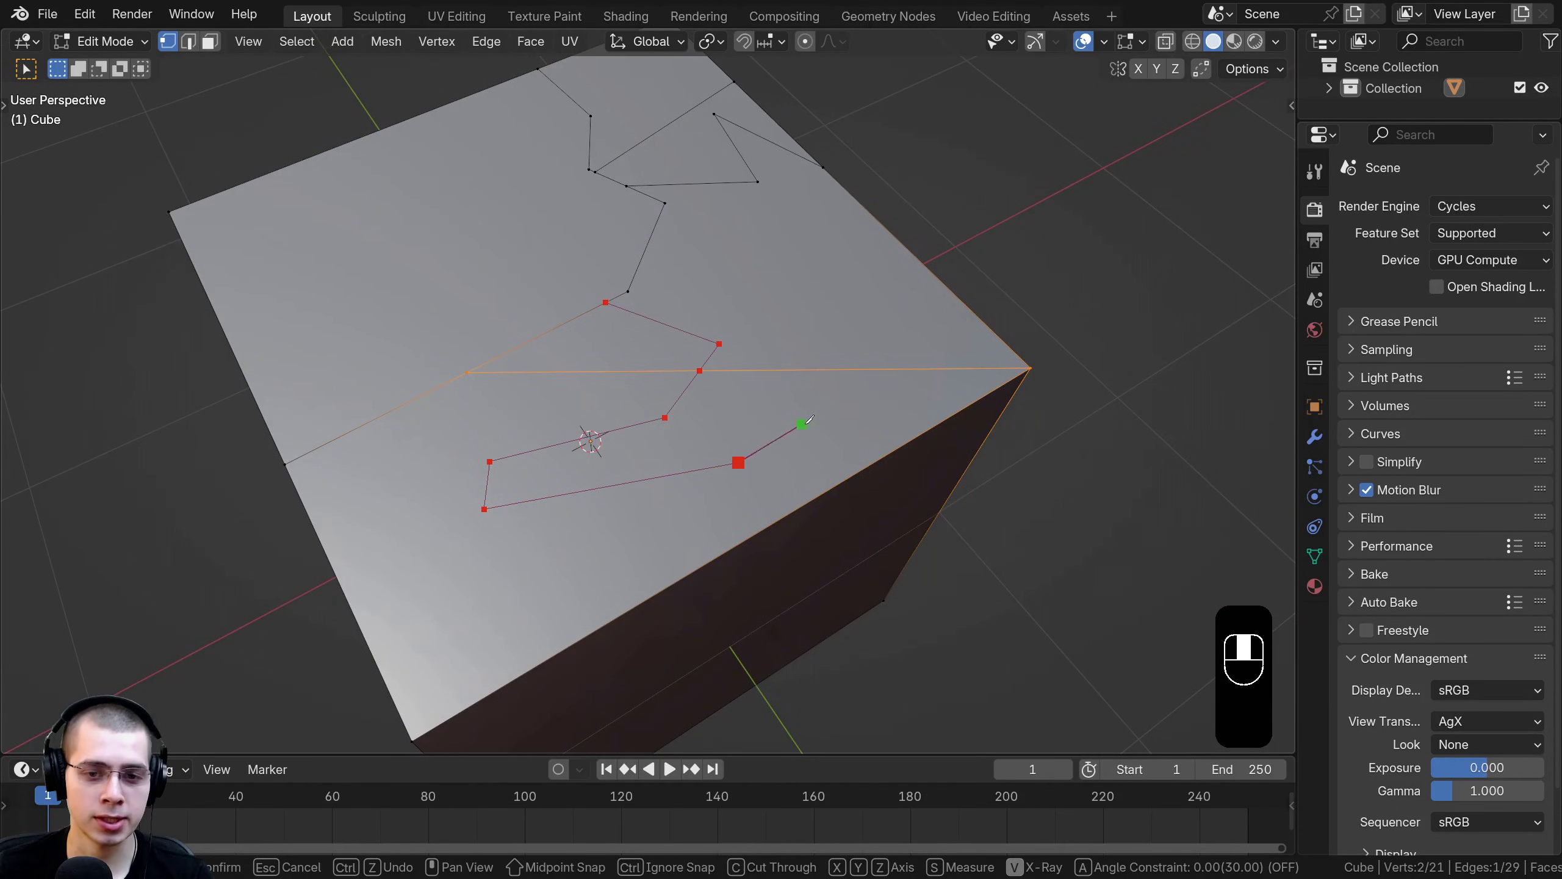
key("Escape")
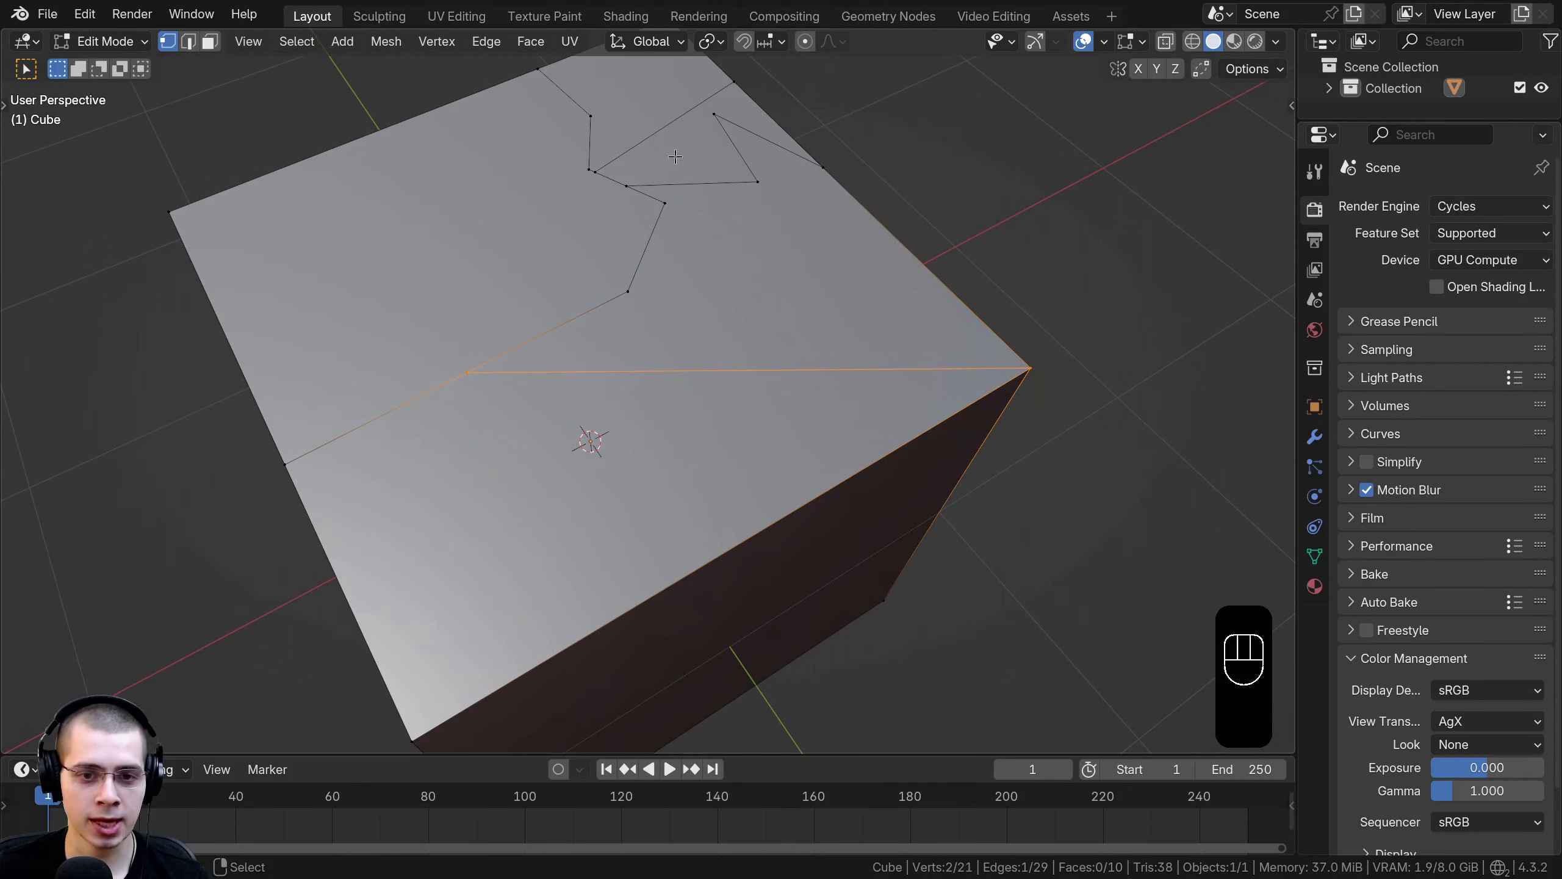
With the two faces beside the diagonal selected, Knife a bent path from the rear top edge to the front edge and straight back
middle_click_drag(697, 435, 561, 380)
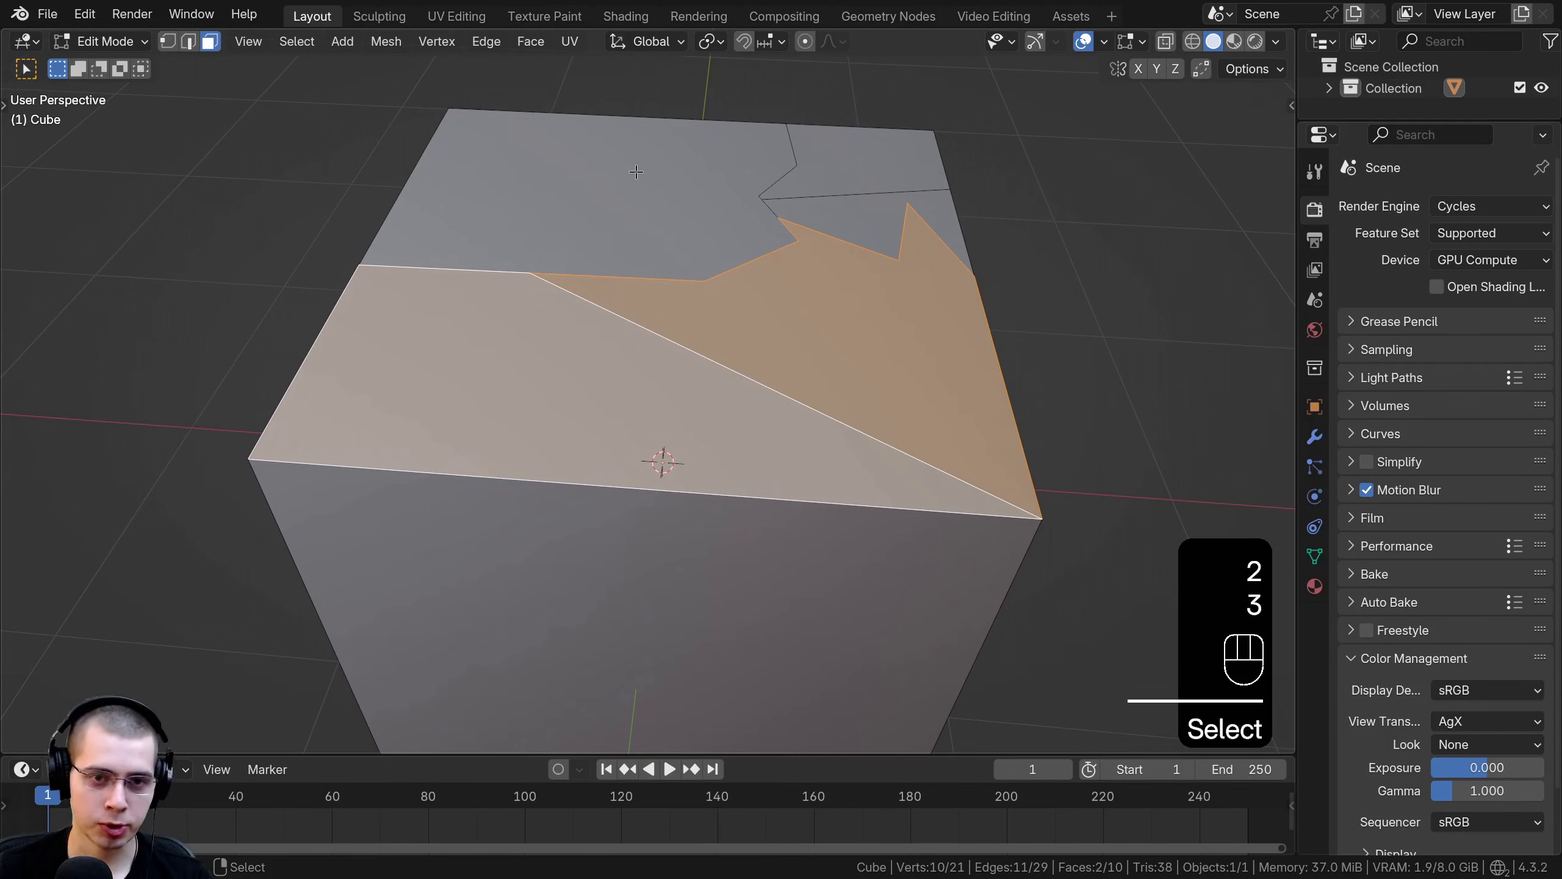
key("k")
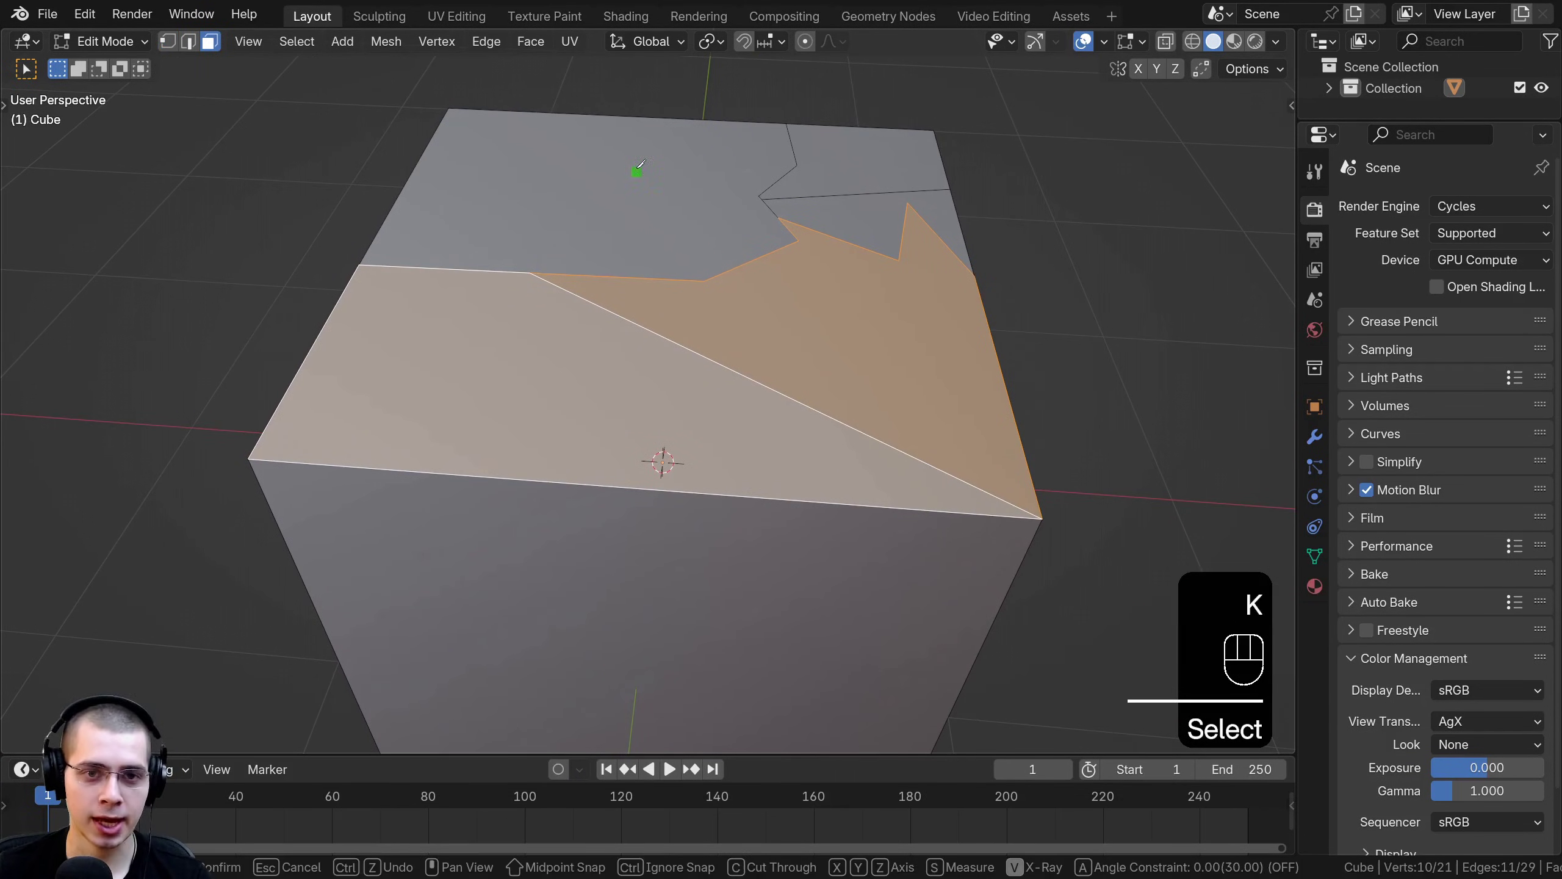
left_click(641, 116)
left_click(540, 215)
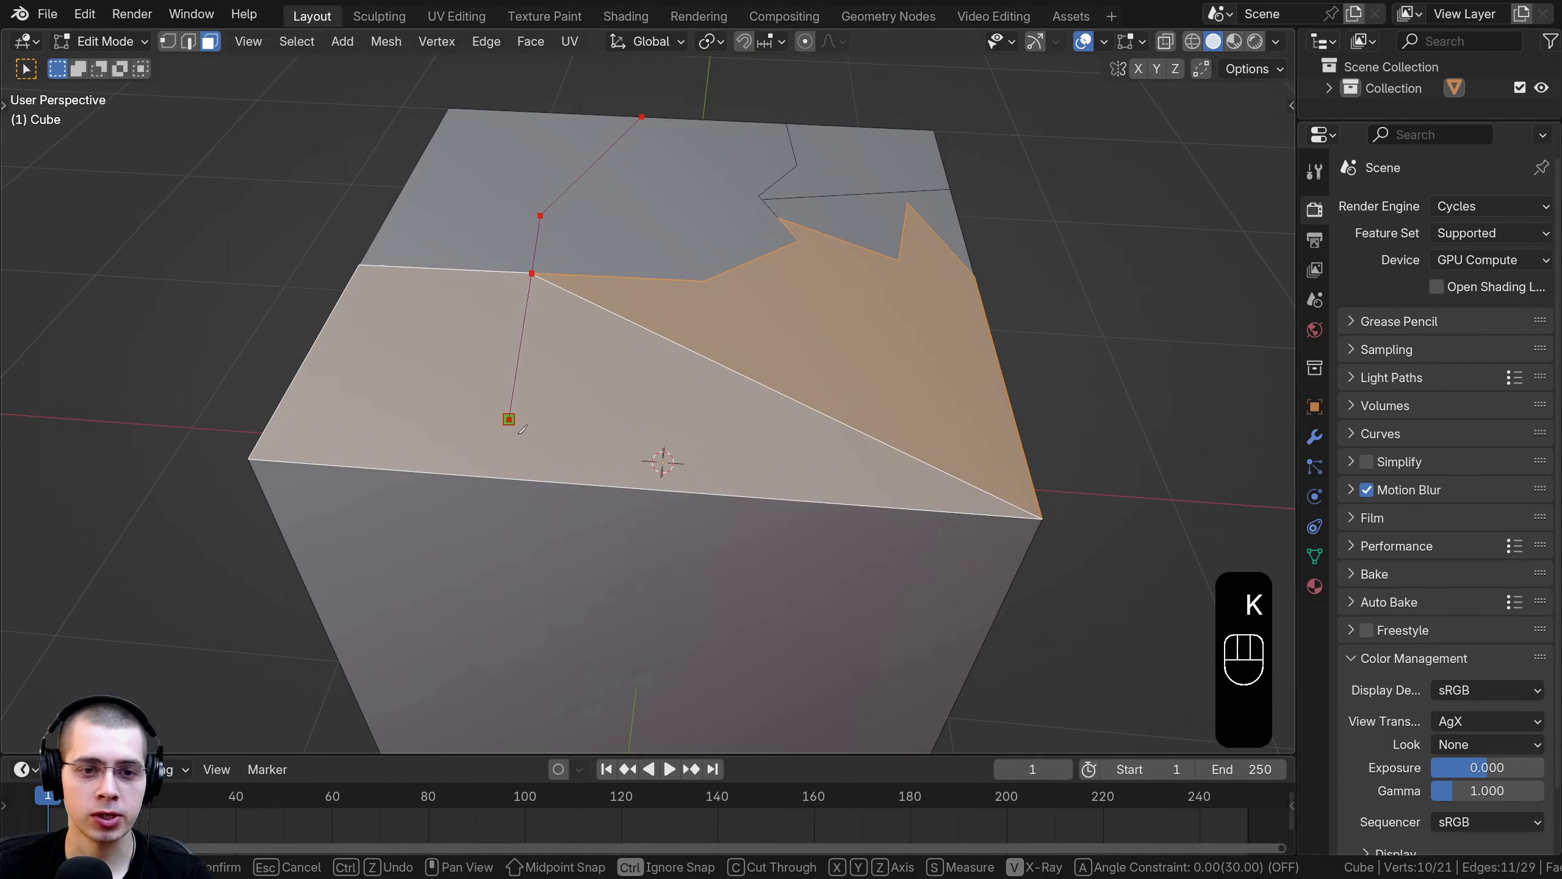
left_click(509, 419)
left_click(572, 483)
left_click(718, 119)
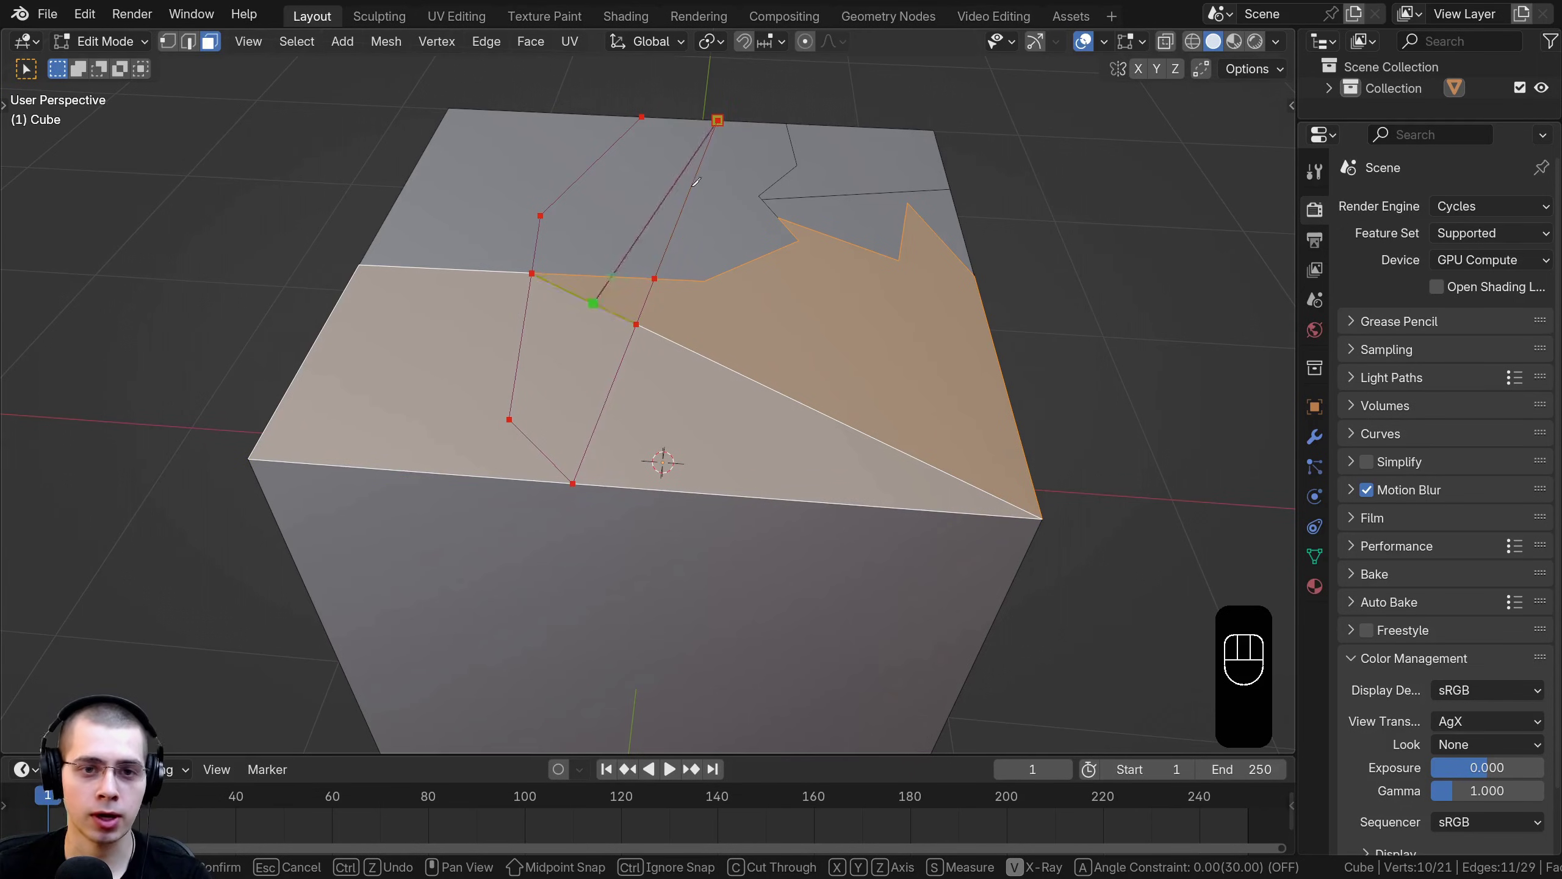
key("Return")
middle_click_drag(533, 379, 635, 375)
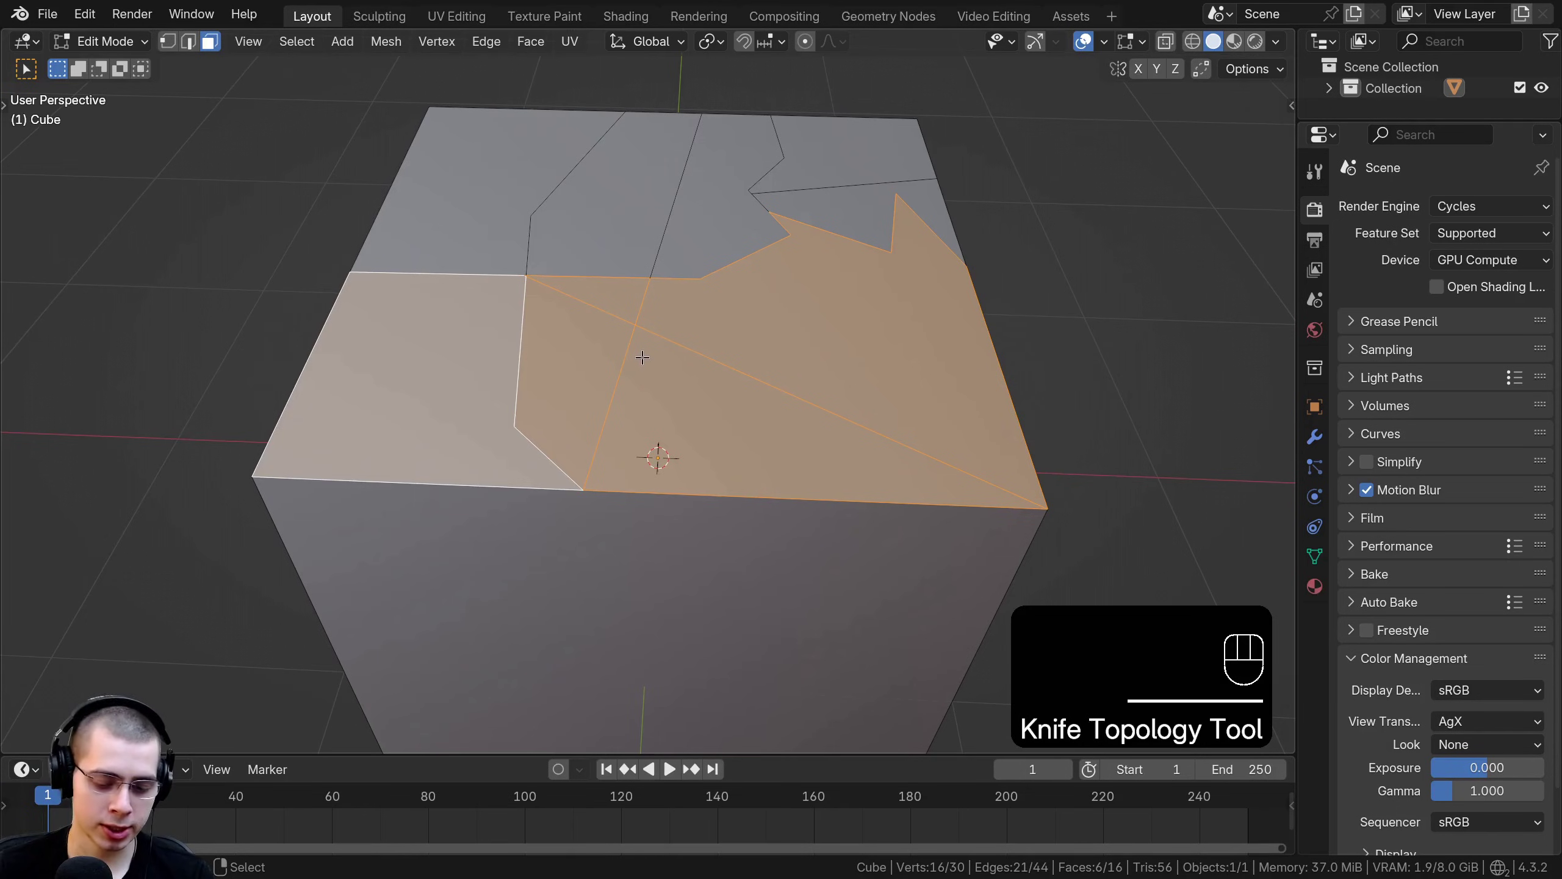
Knife several lines restricted to the selected faces, running back and forth between the first cut and the front top edge
key("shift+k")
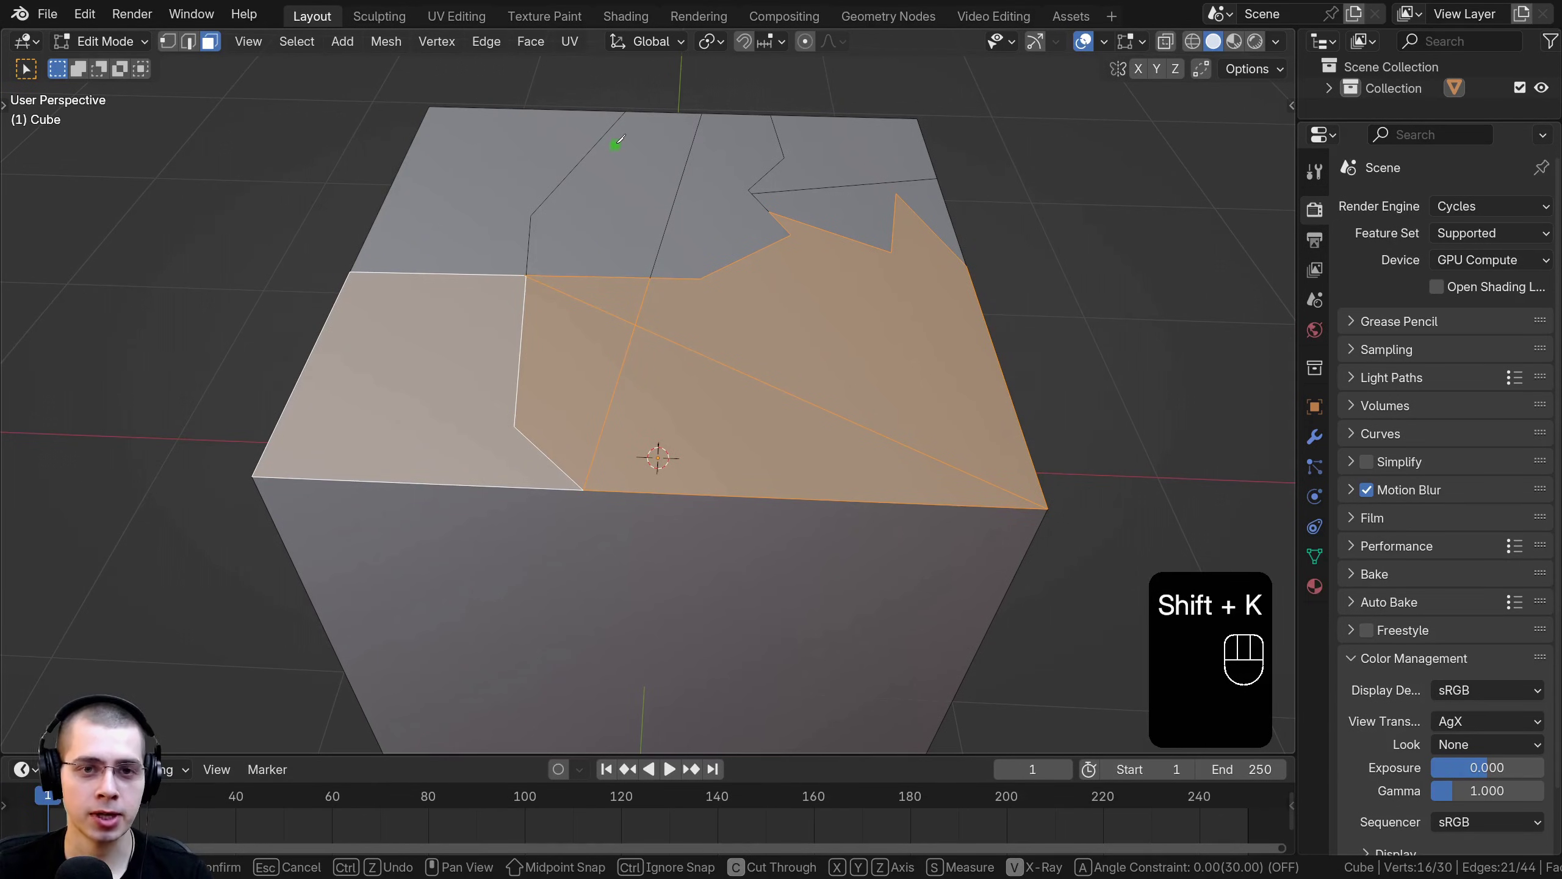
left_click(601, 277)
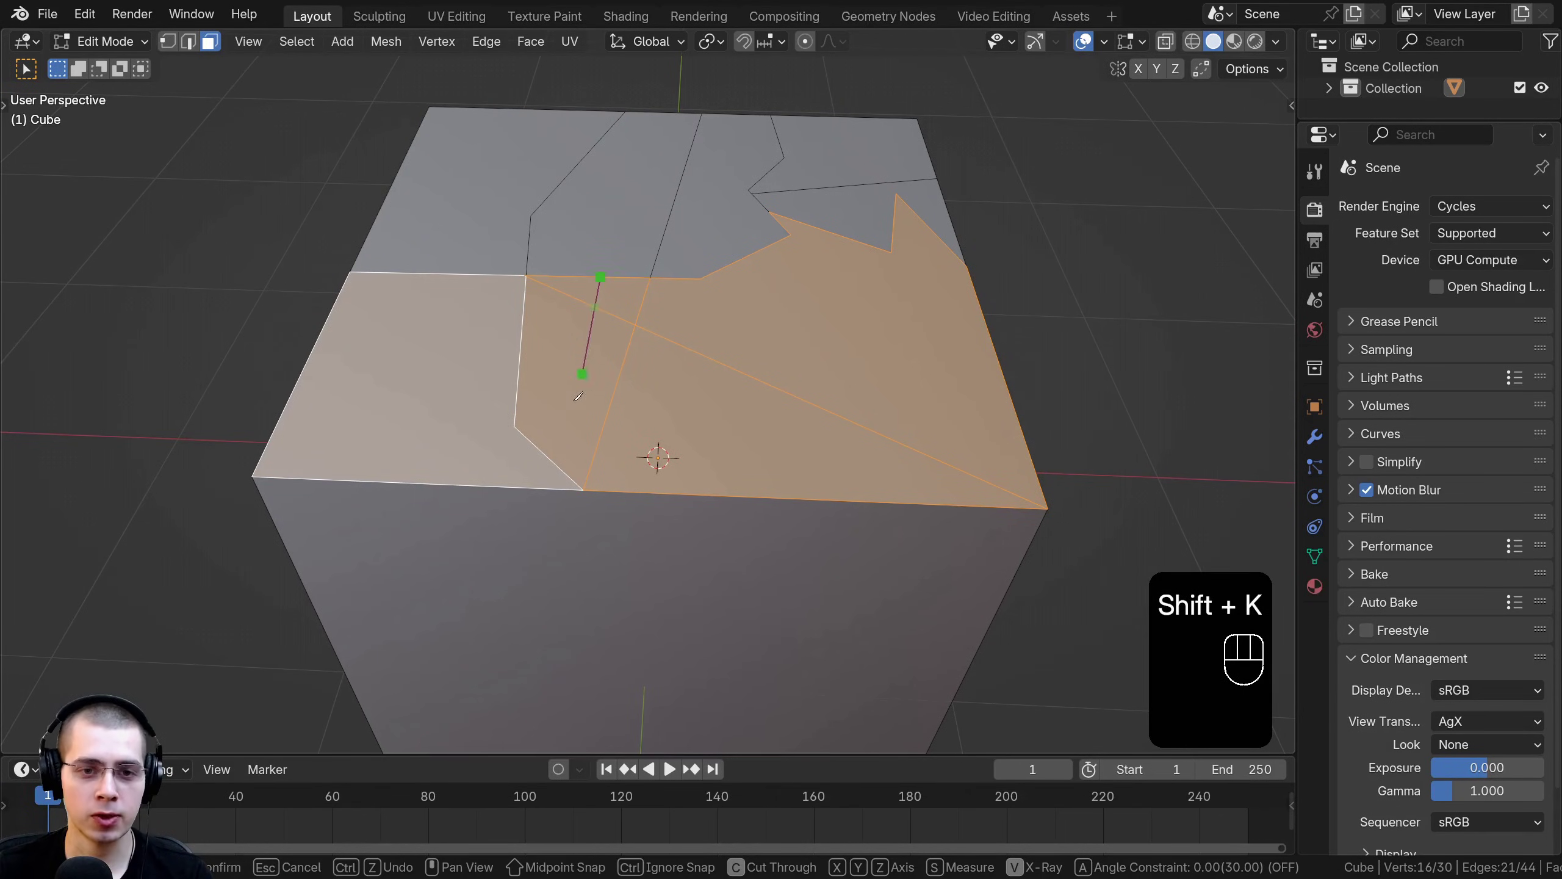
left_click(537, 488)
left_click(626, 573)
left_click(650, 332)
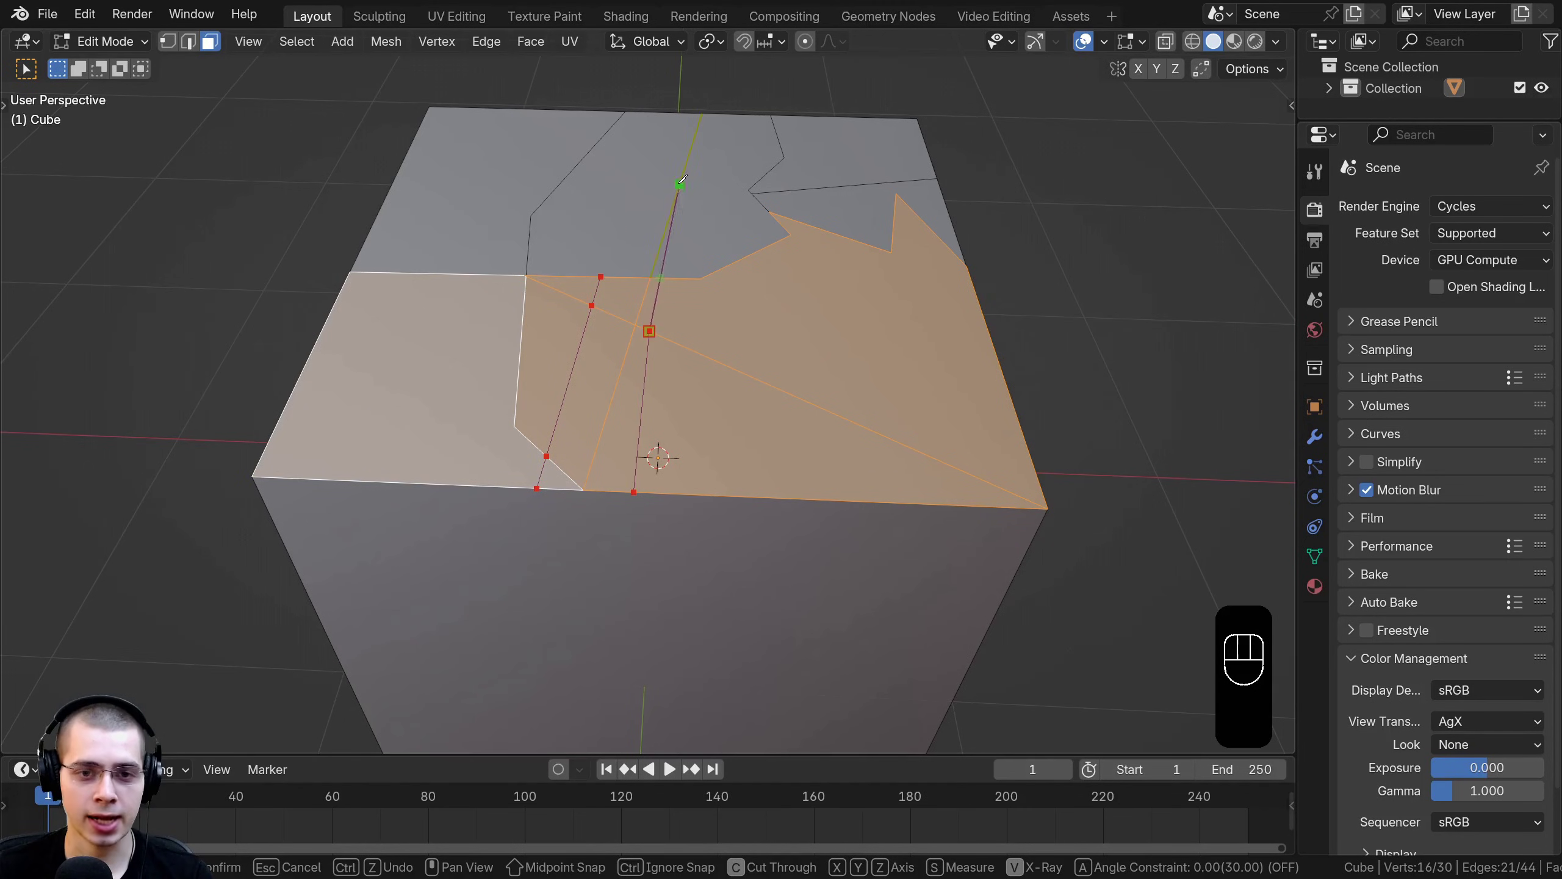
left_click(679, 185)
left_click(695, 251)
left_click(695, 385)
left_click(703, 563)
key("Return")
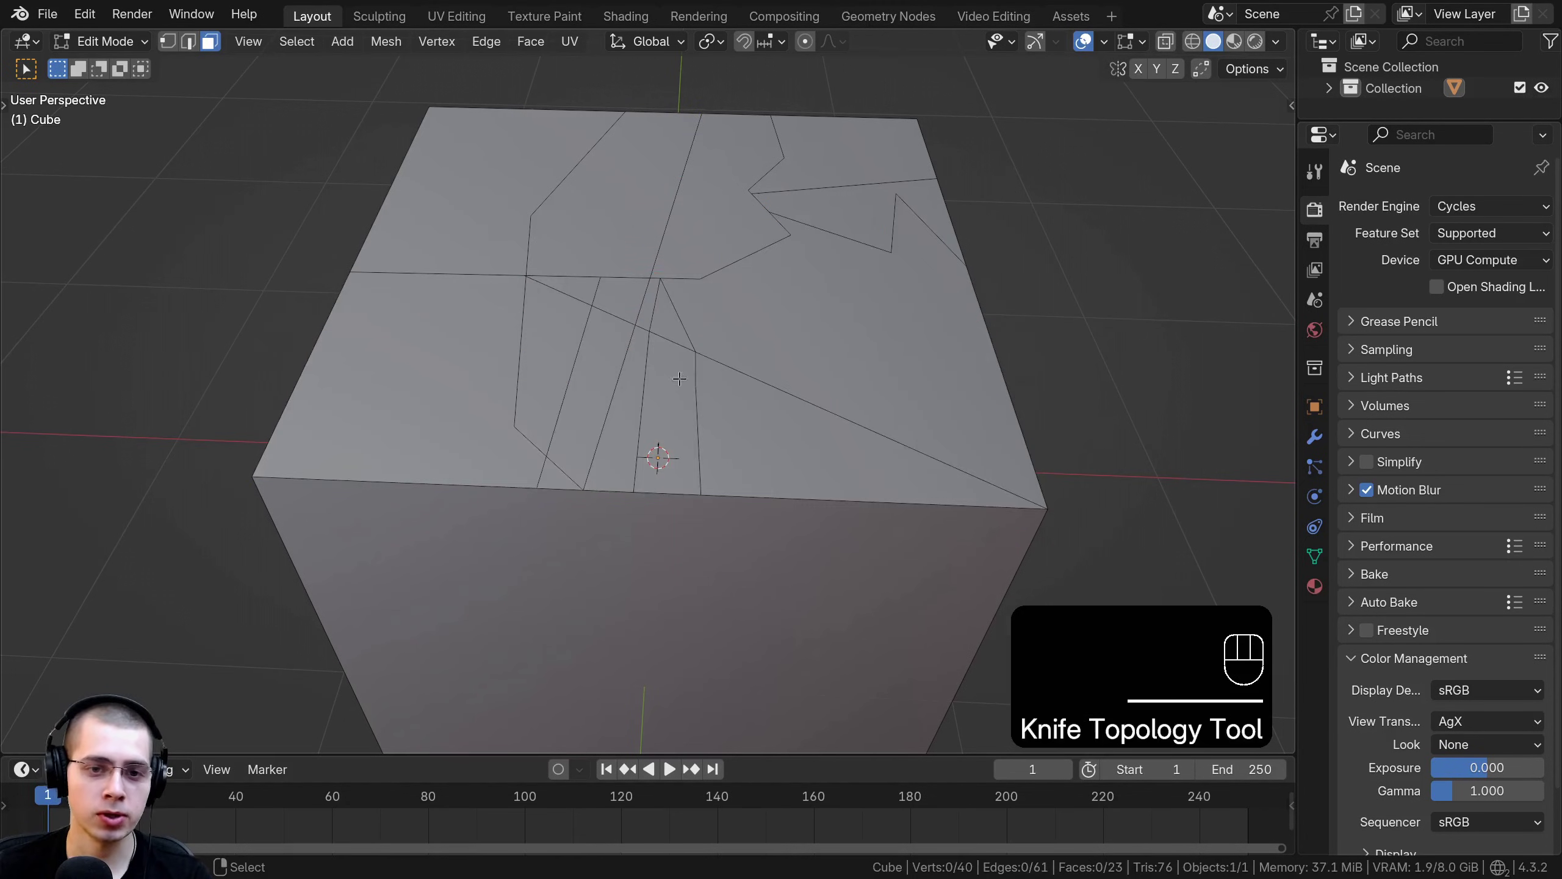
Select the long irregular face between the straight cut and the zigzag, and switch to vertex selection
middle_click_drag(636, 346, 627, 272)
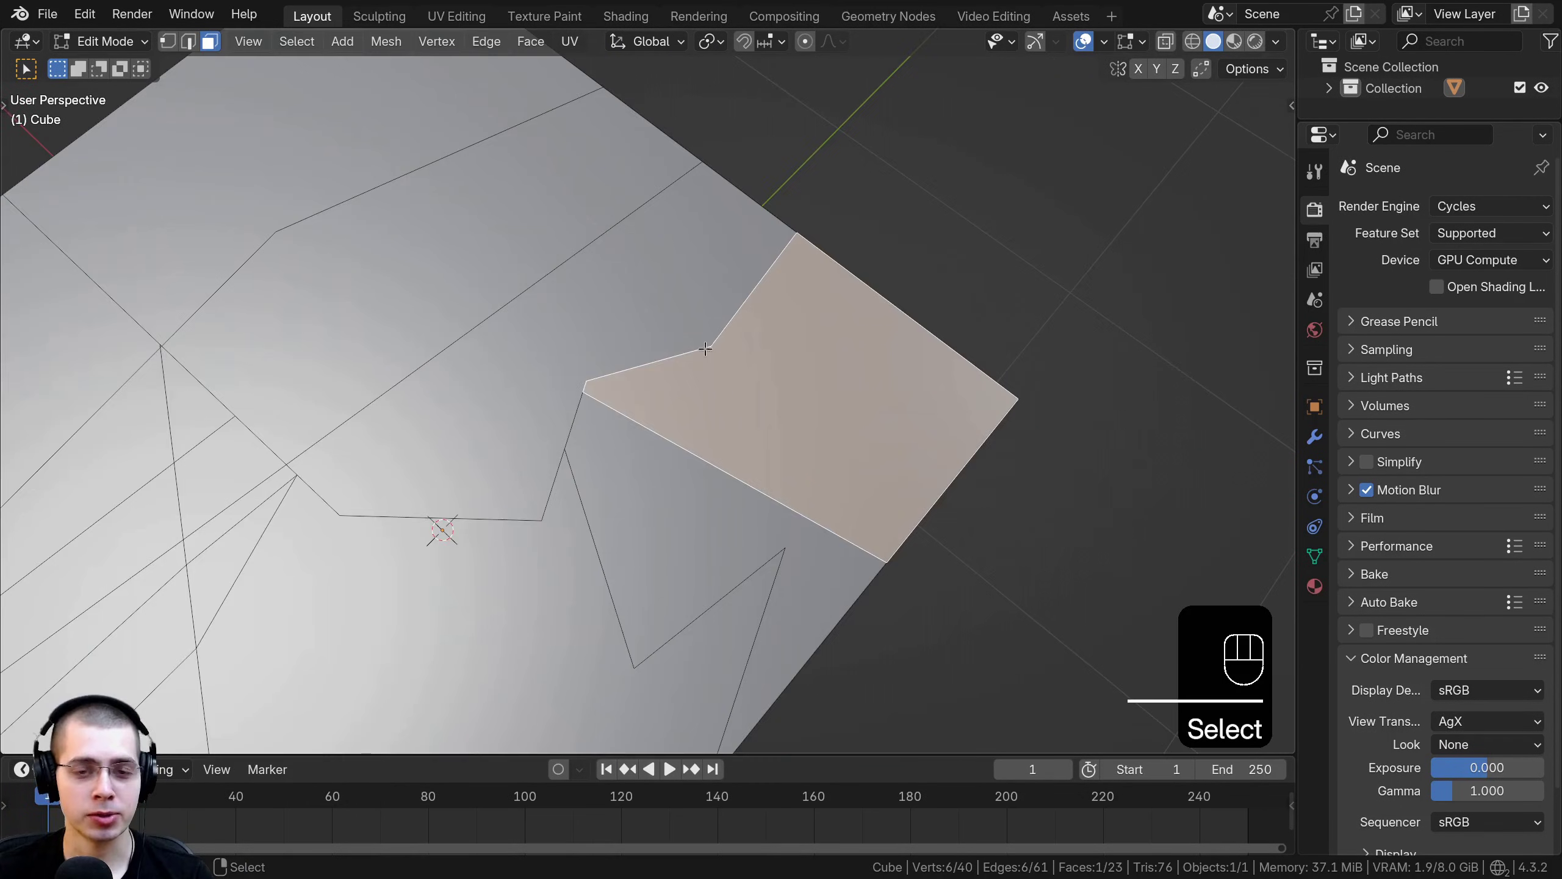
scroll(667, 325, "up", 1)
left_click(641, 296)
middle_click_drag(642, 296, 779, 279, "shift")
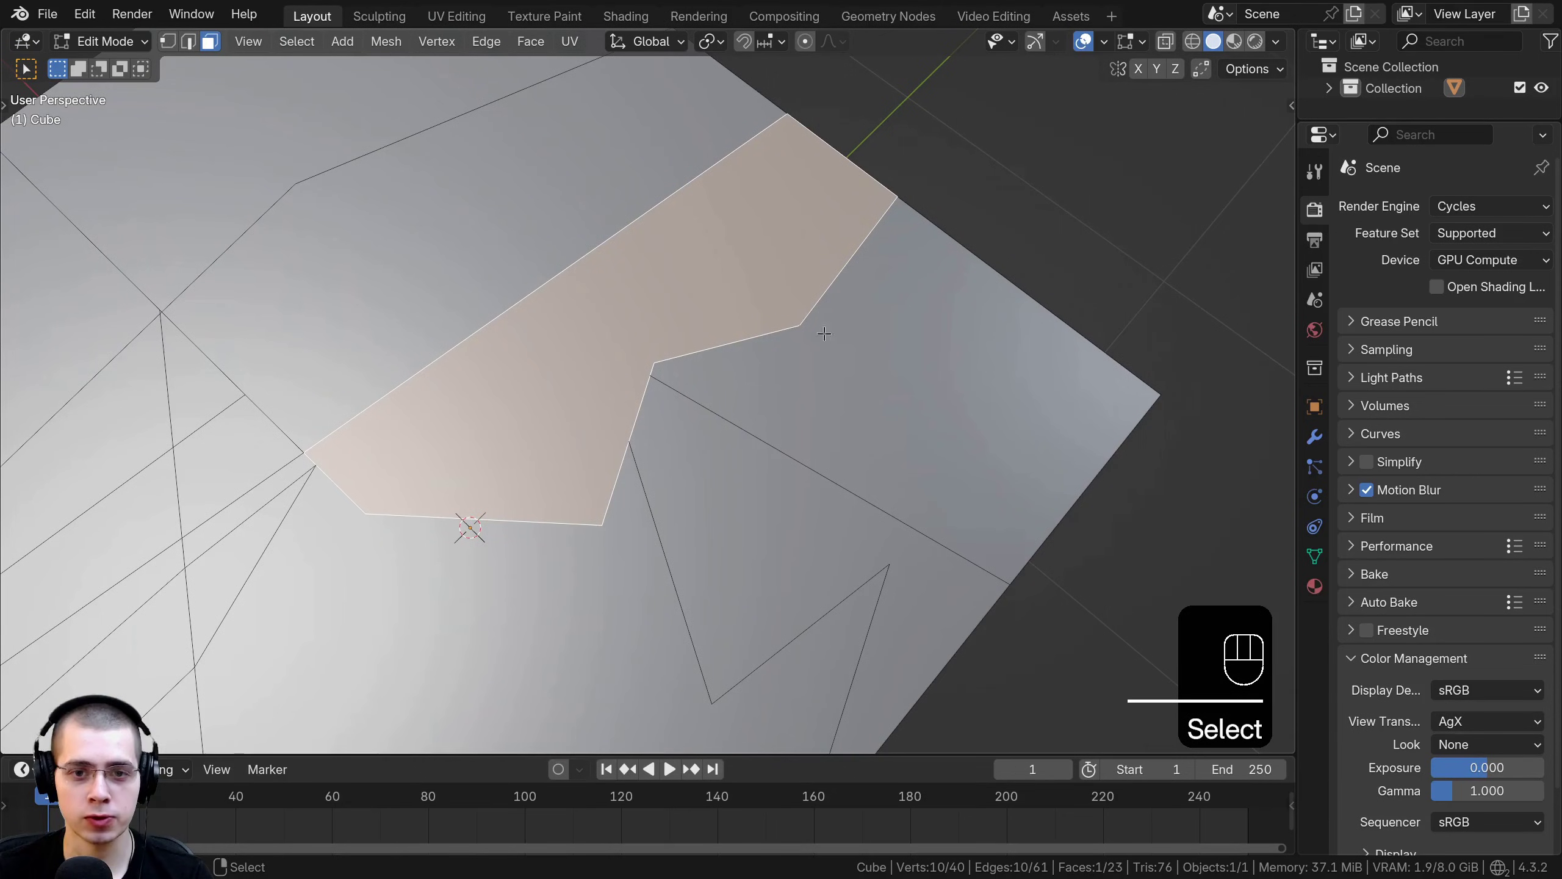
middle_click_drag(725, 348, 614, 382, "shift")
middle_click_drag(615, 285, 694, 300, "shift")
scroll(694, 300, "up", 2)
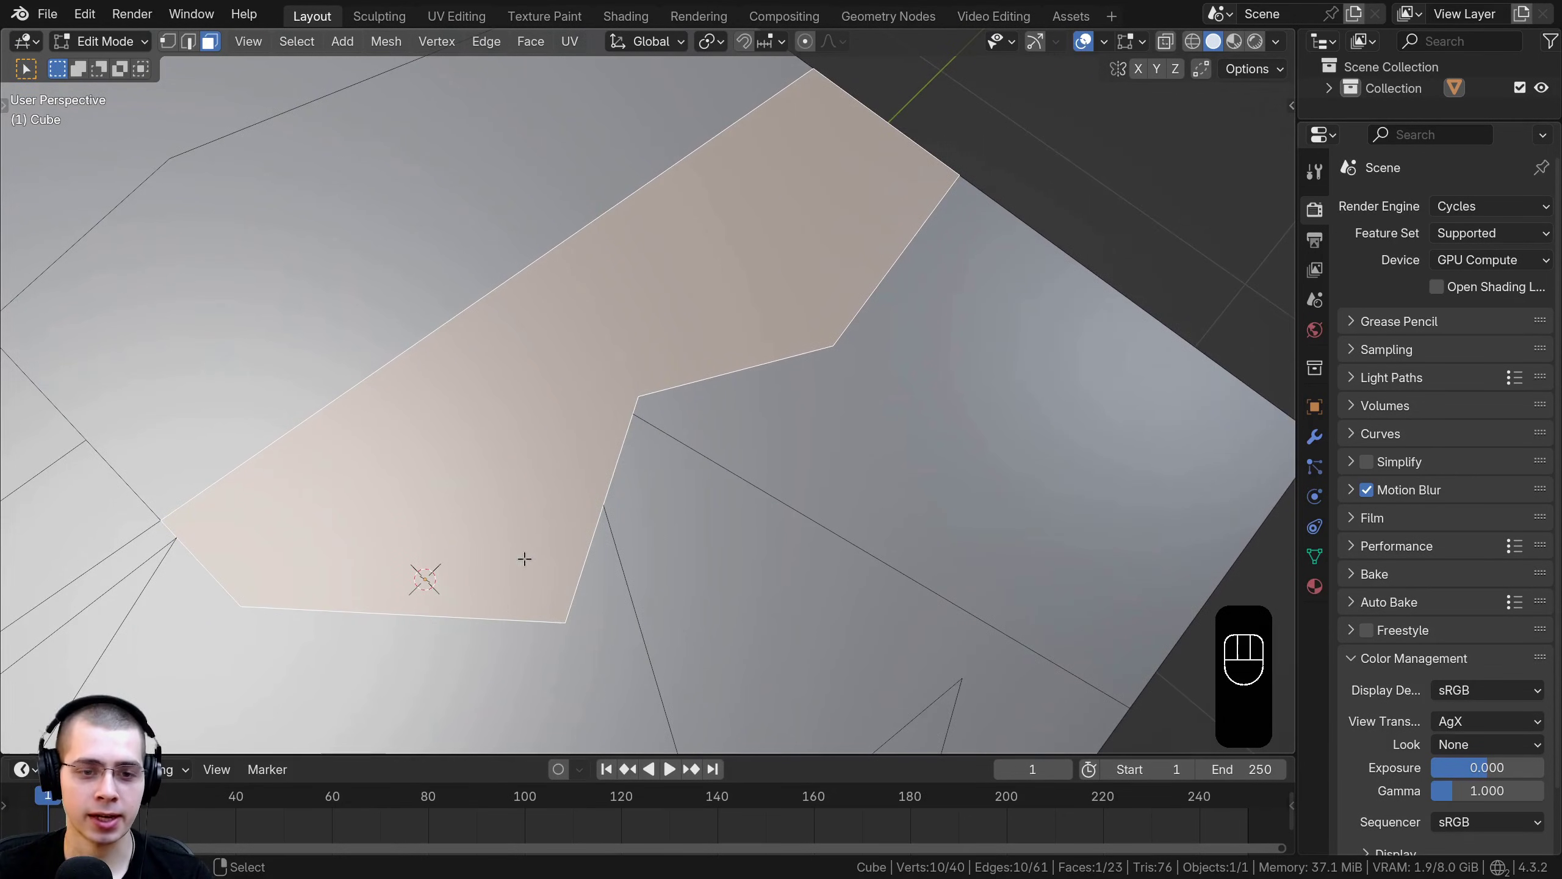
middle_click_drag(525, 558, 724, 333, "shift")
key("1")
middle_click_drag(338, 398, 641, 368)
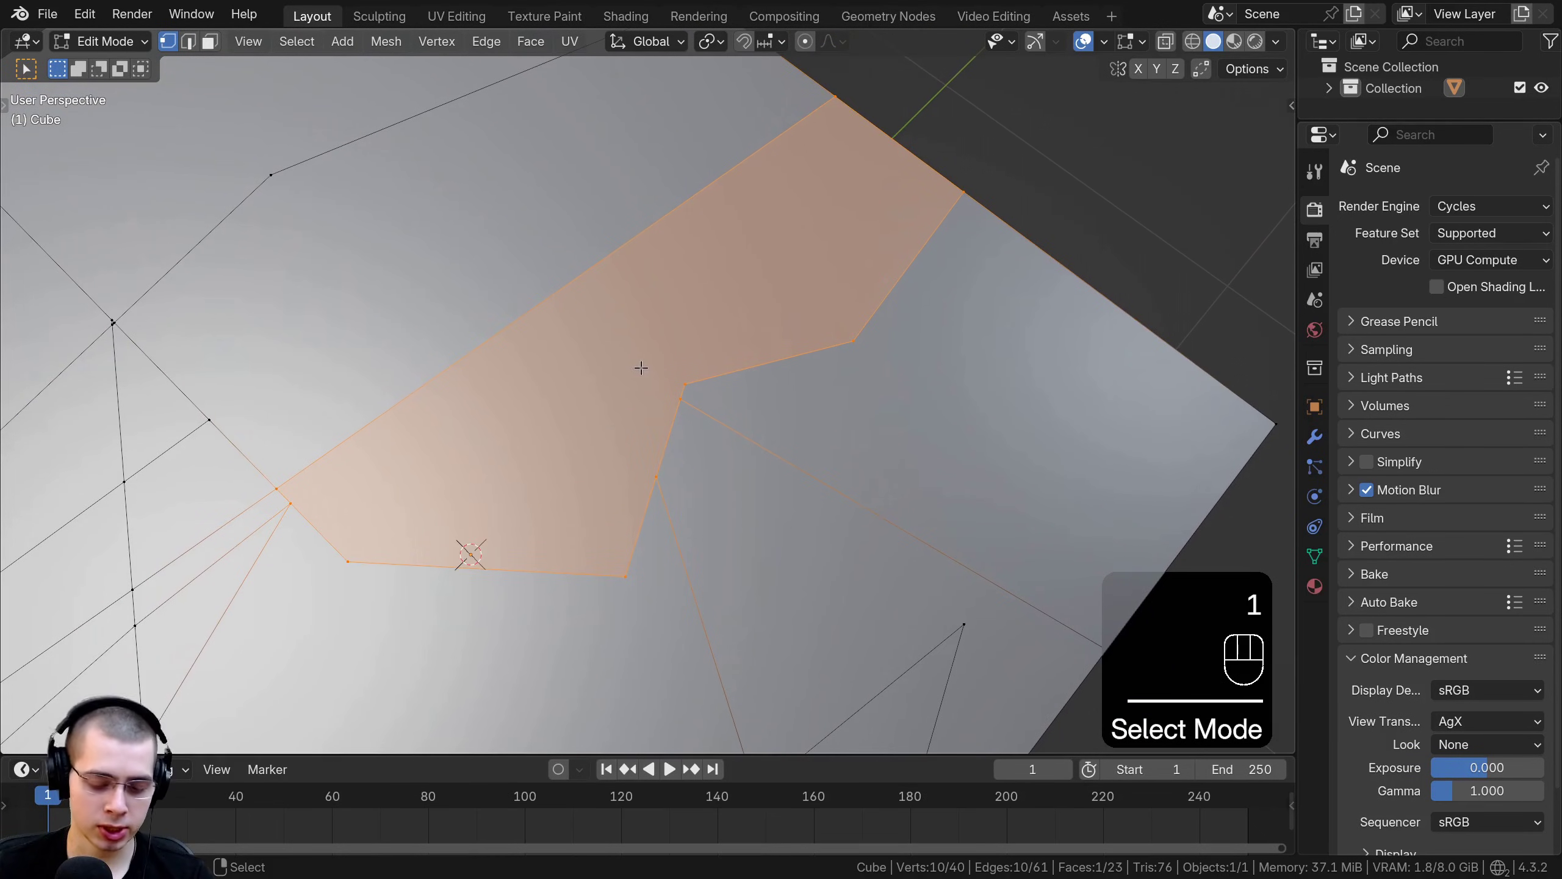
Knife a cut across the selected irregular face from its inward corner to the opposite long edge
key("k")
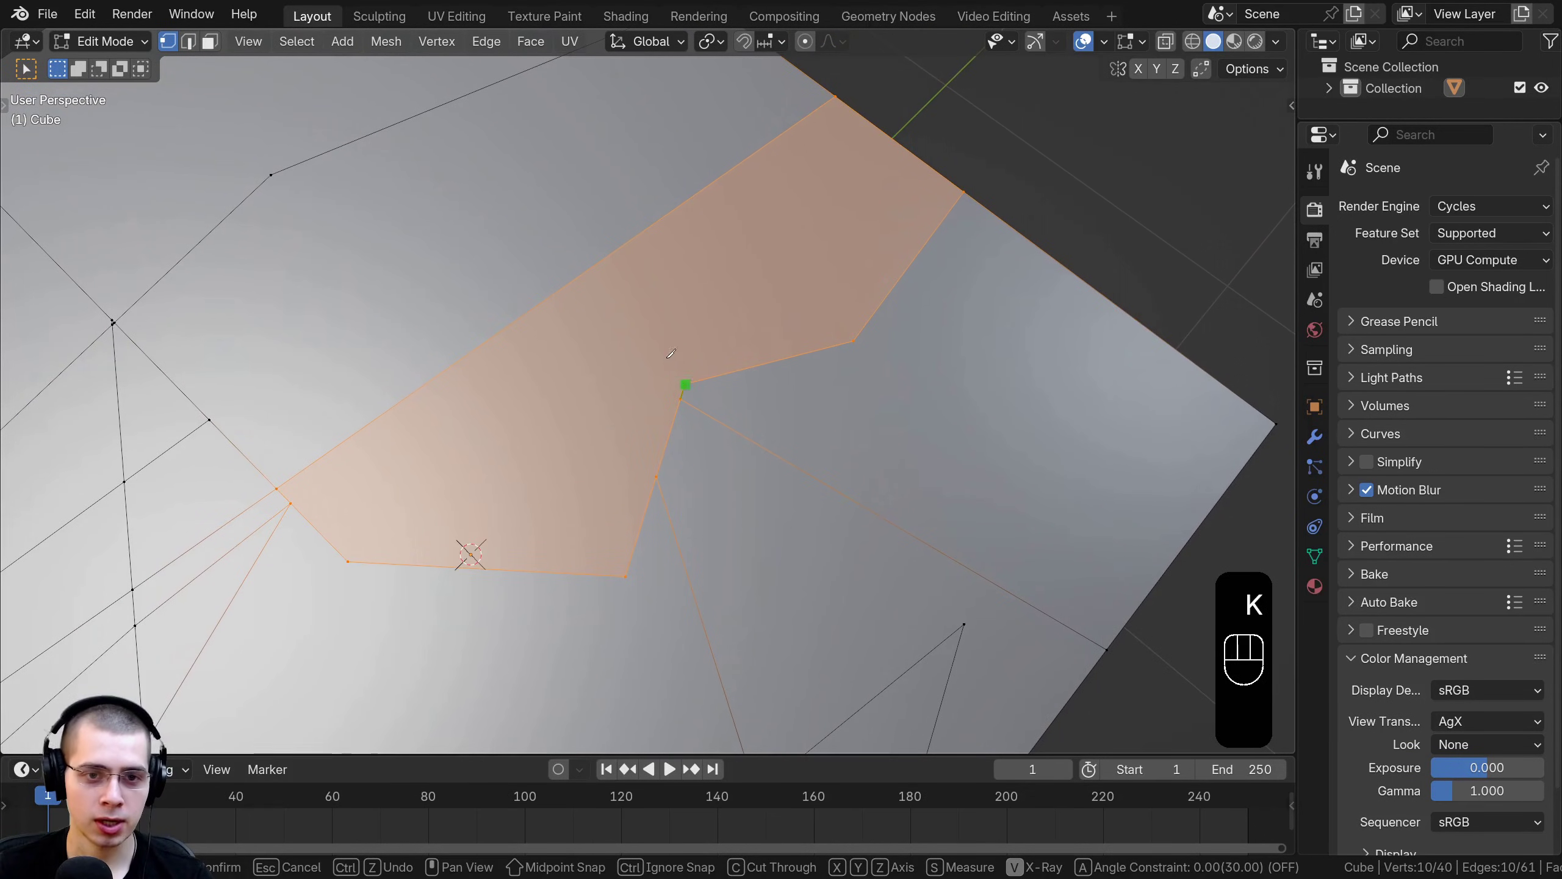
left_click(671, 355)
left_click(591, 272)
key("Return")
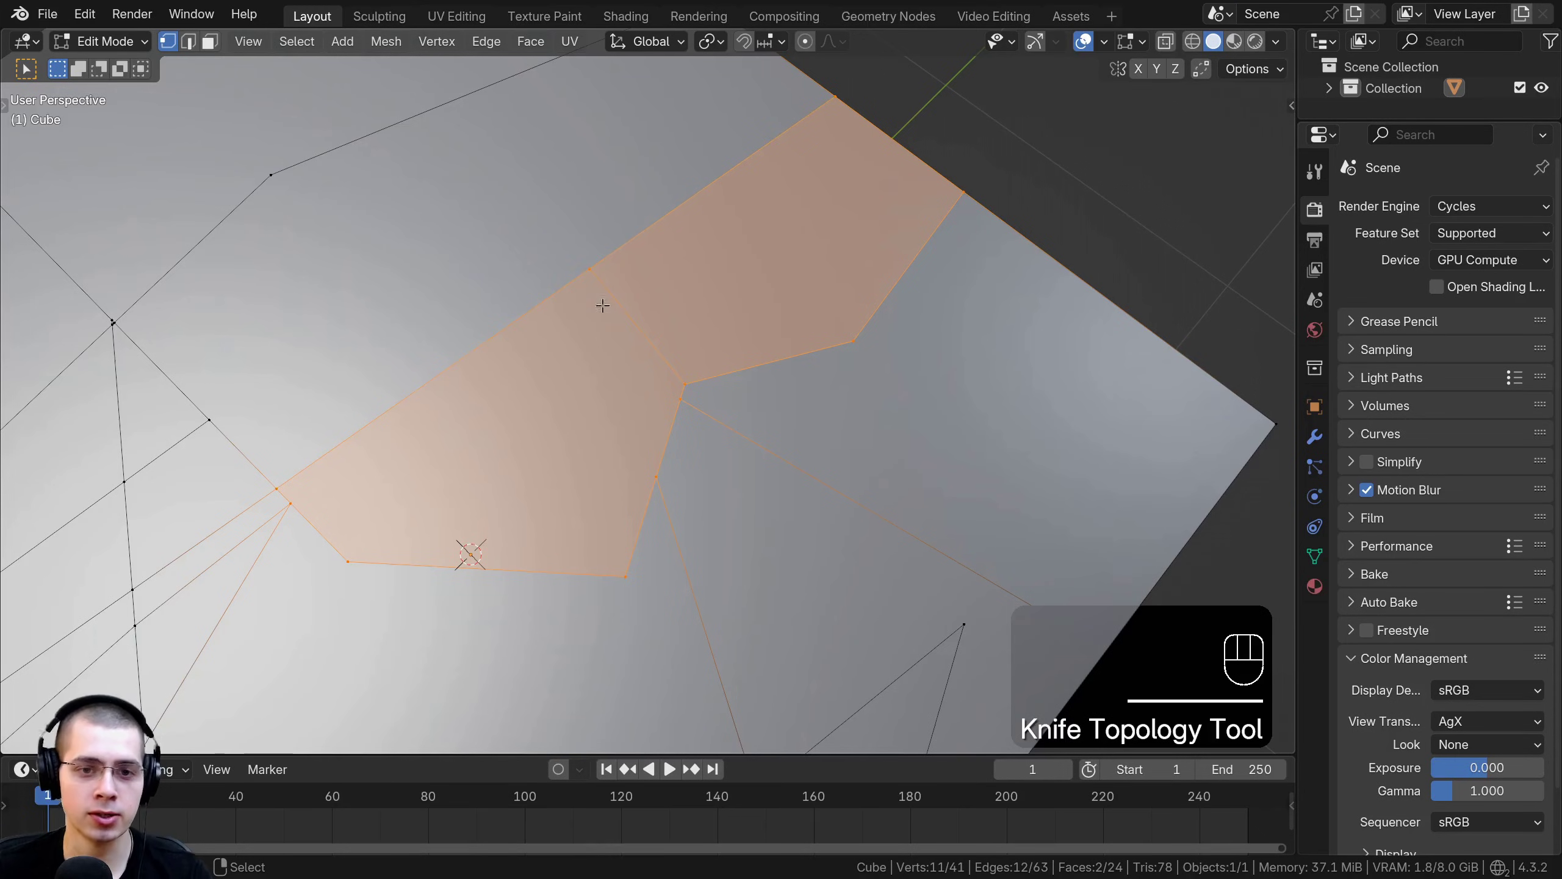
Knife a second cut from the irregular face's next corner to the long edge, and switch to face selection
middle_click_drag(800, 372, 718, 439, "shift")
key("k")
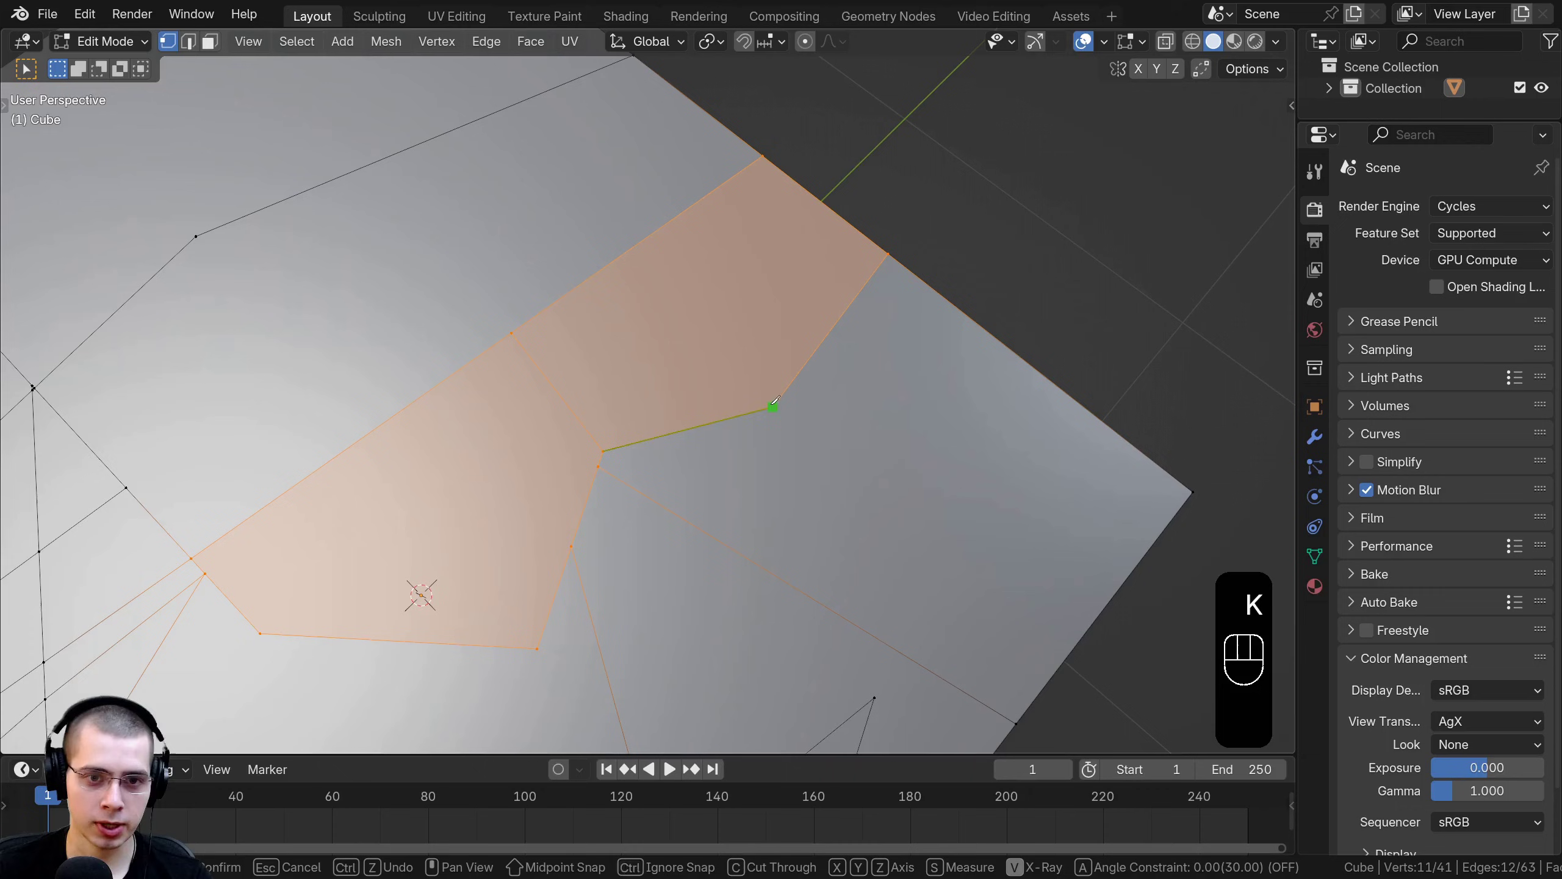
left_click(773, 405)
left_click(617, 258)
key("Return")
middle_click_drag(617, 258, 500, 171)
left_click(210, 41)
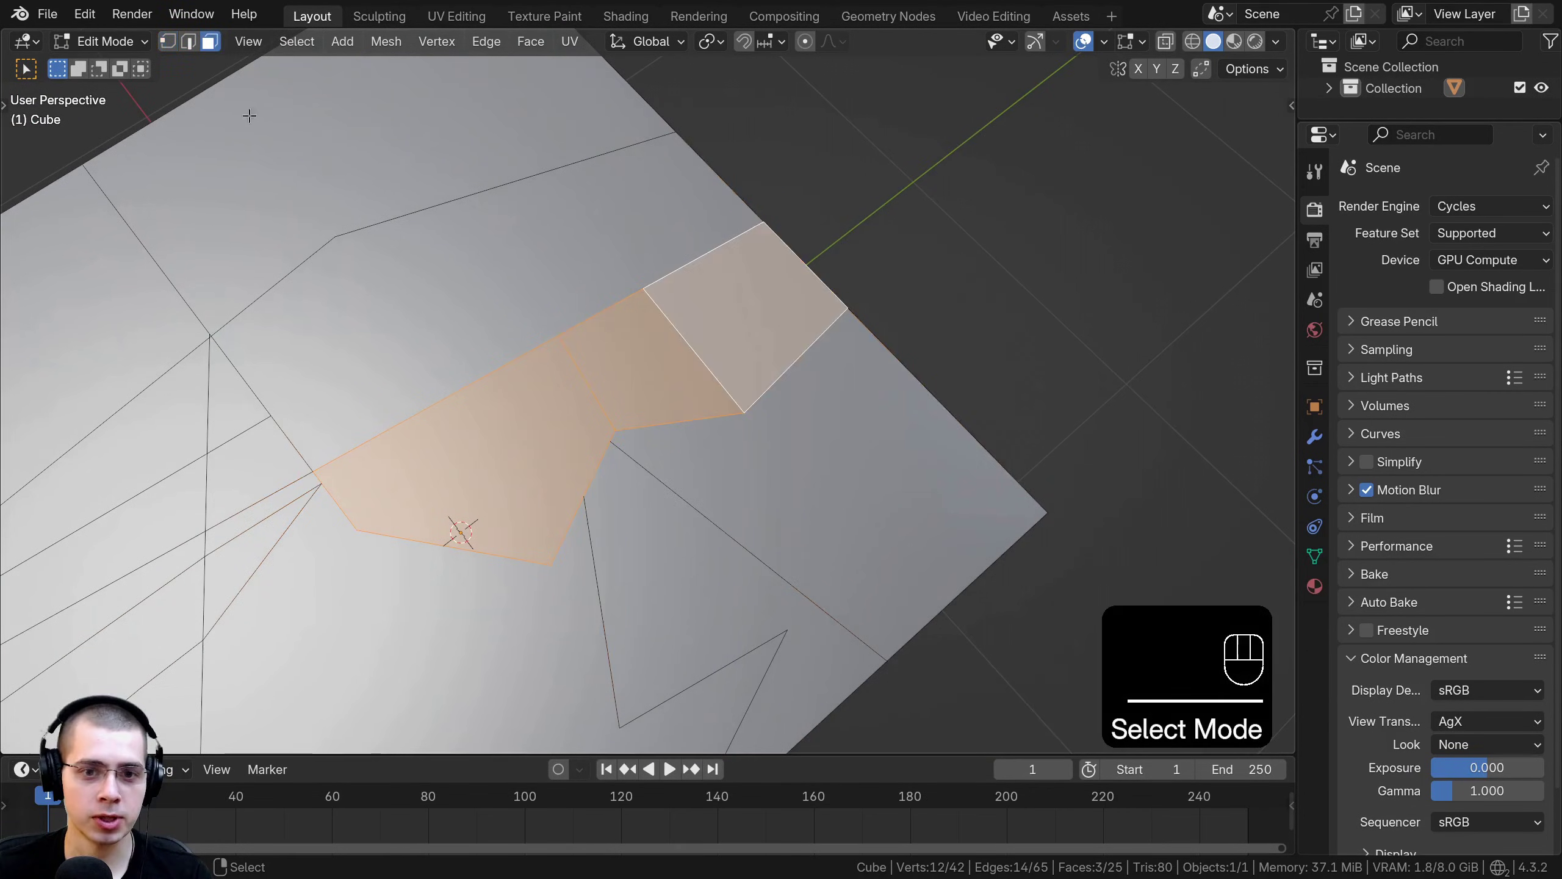
Select the large five-sided face beside the first straight cut and delete it
middle_click_drag(686, 344, 541, 422)
left_click(522, 408)
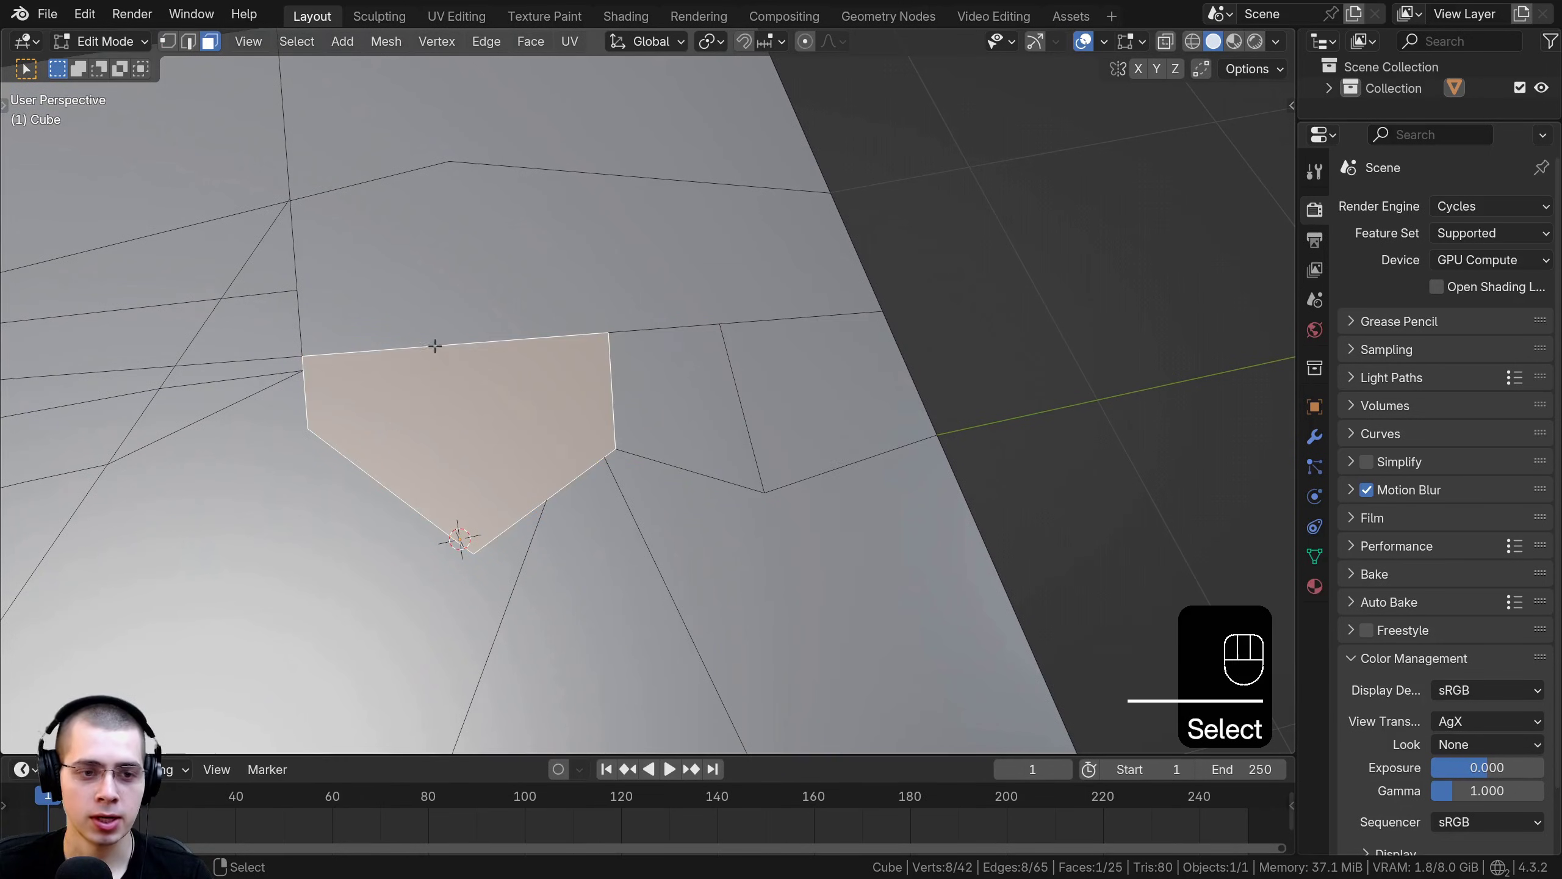
key("x")
left_click(488, 335)
key("ctrl+z")
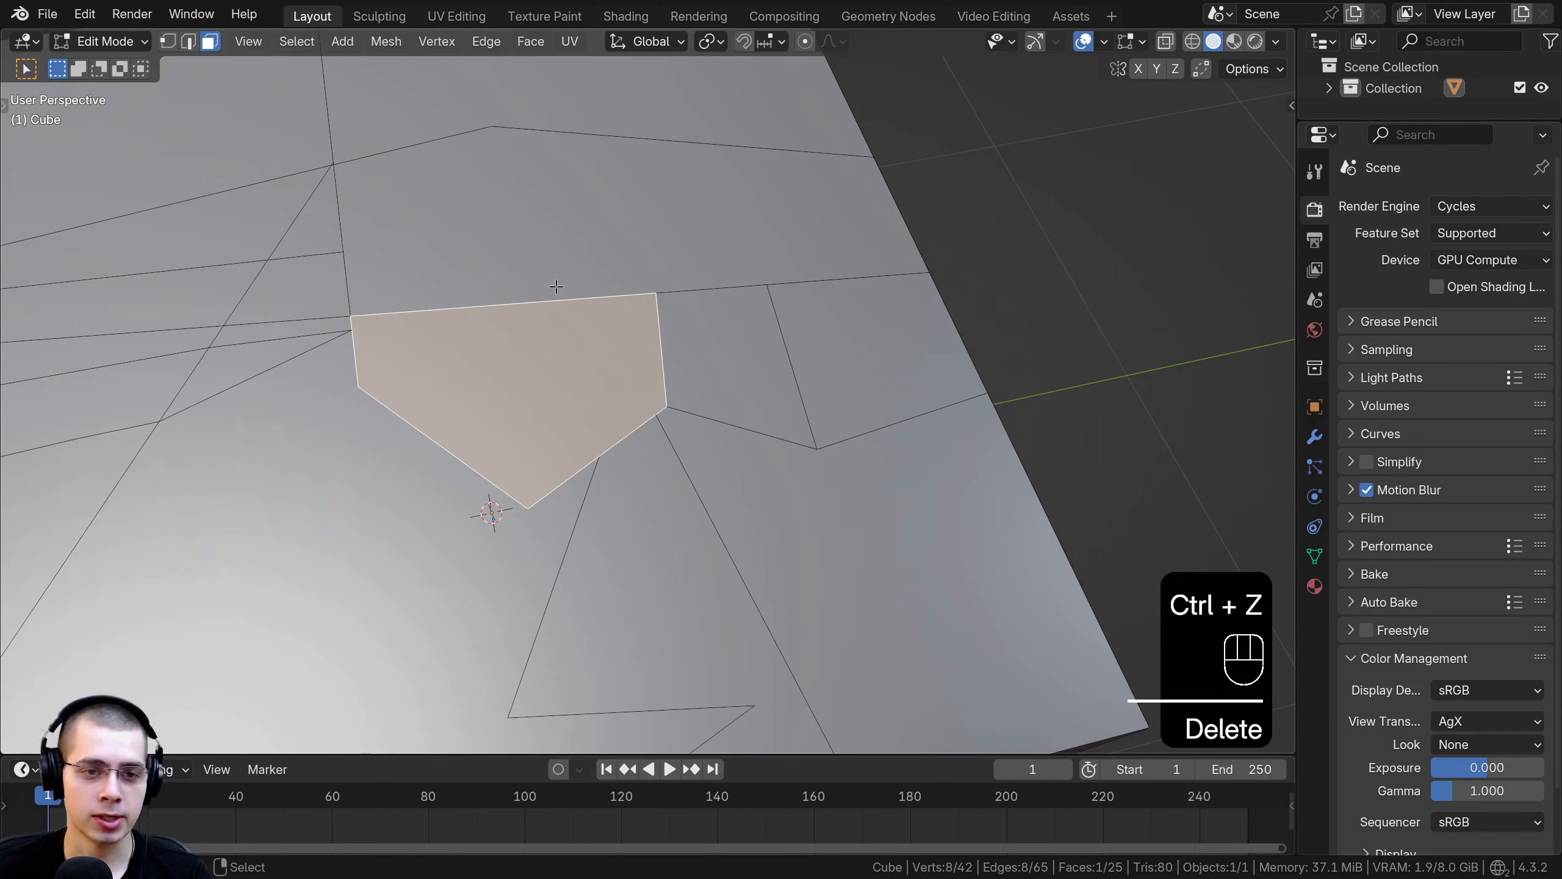
key("x")
left_click(539, 292)
Knife a cut from the zigzag's inner corner across to the long diagonal cut and confirm it
middle_click_drag(529, 517, 688, 473, "shift")
key("k")
left_click(658, 580)
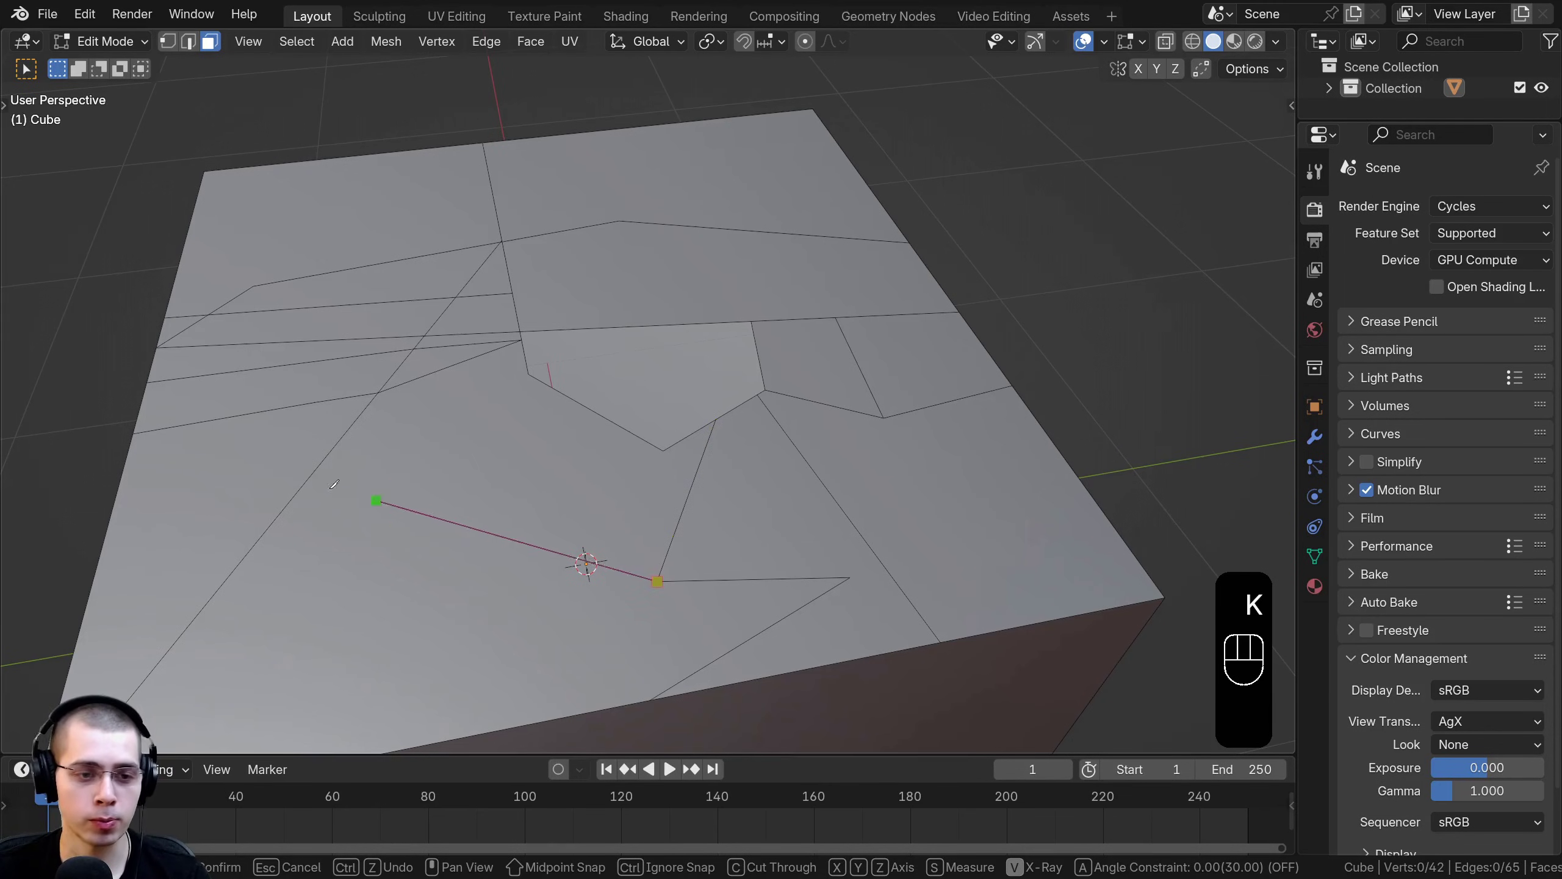
left_click(302, 488)
key("Return")
Begin a new Knife operation with a short line joining two neighbouring cut edges on the top face
middle_click_drag(332, 480, 519, 375)
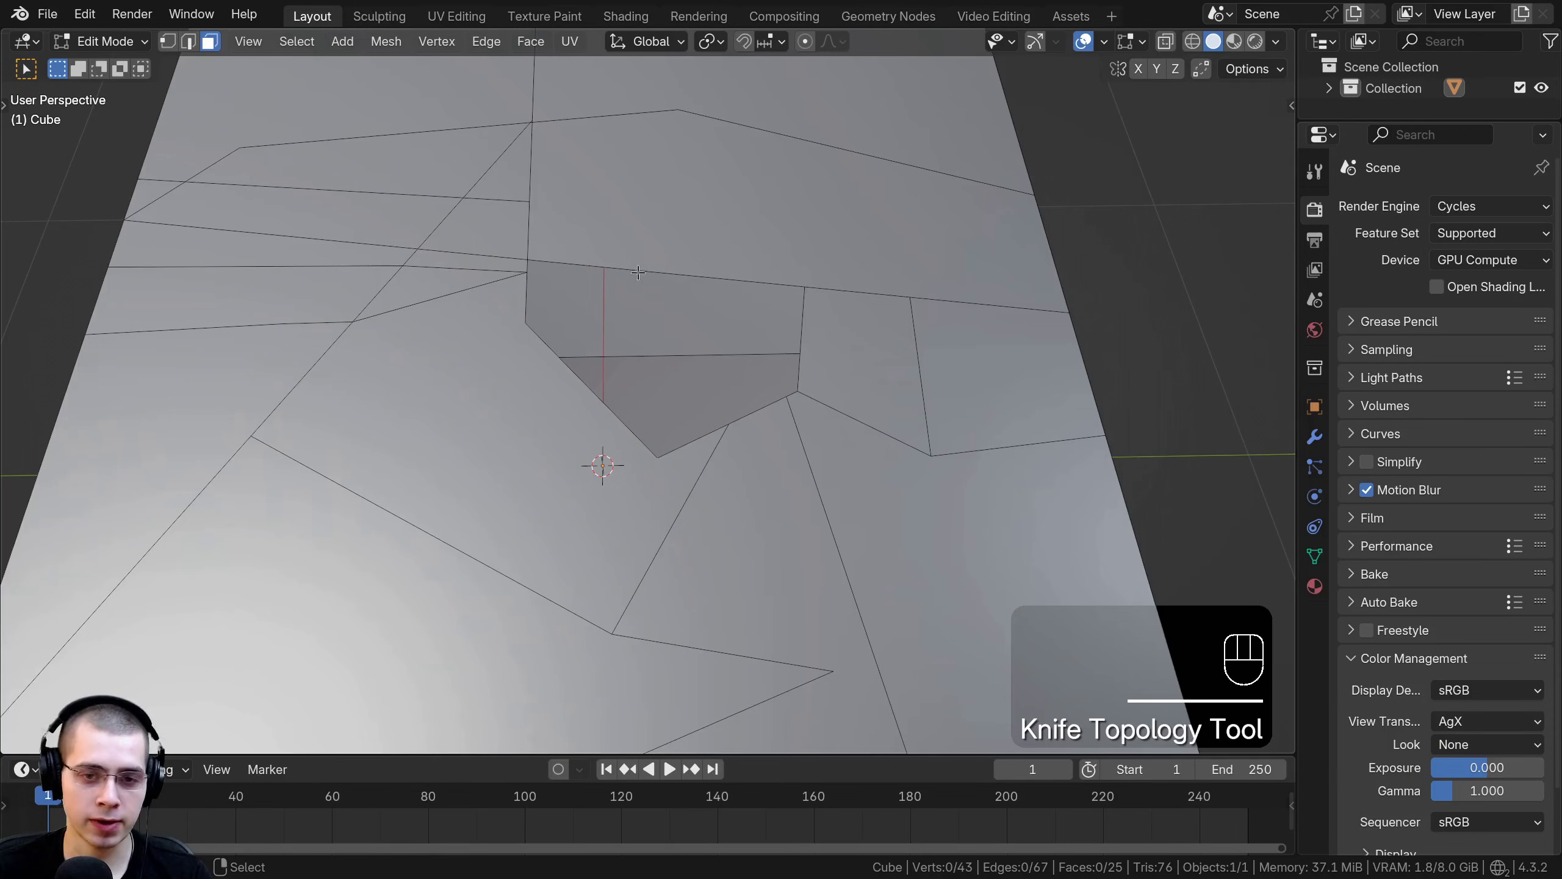
mouse_move(644, 280)
middle_mouse_down()
mouse_move(683, 343)
mouse_move(646, 287)
middle_mouse_up()
key("k")
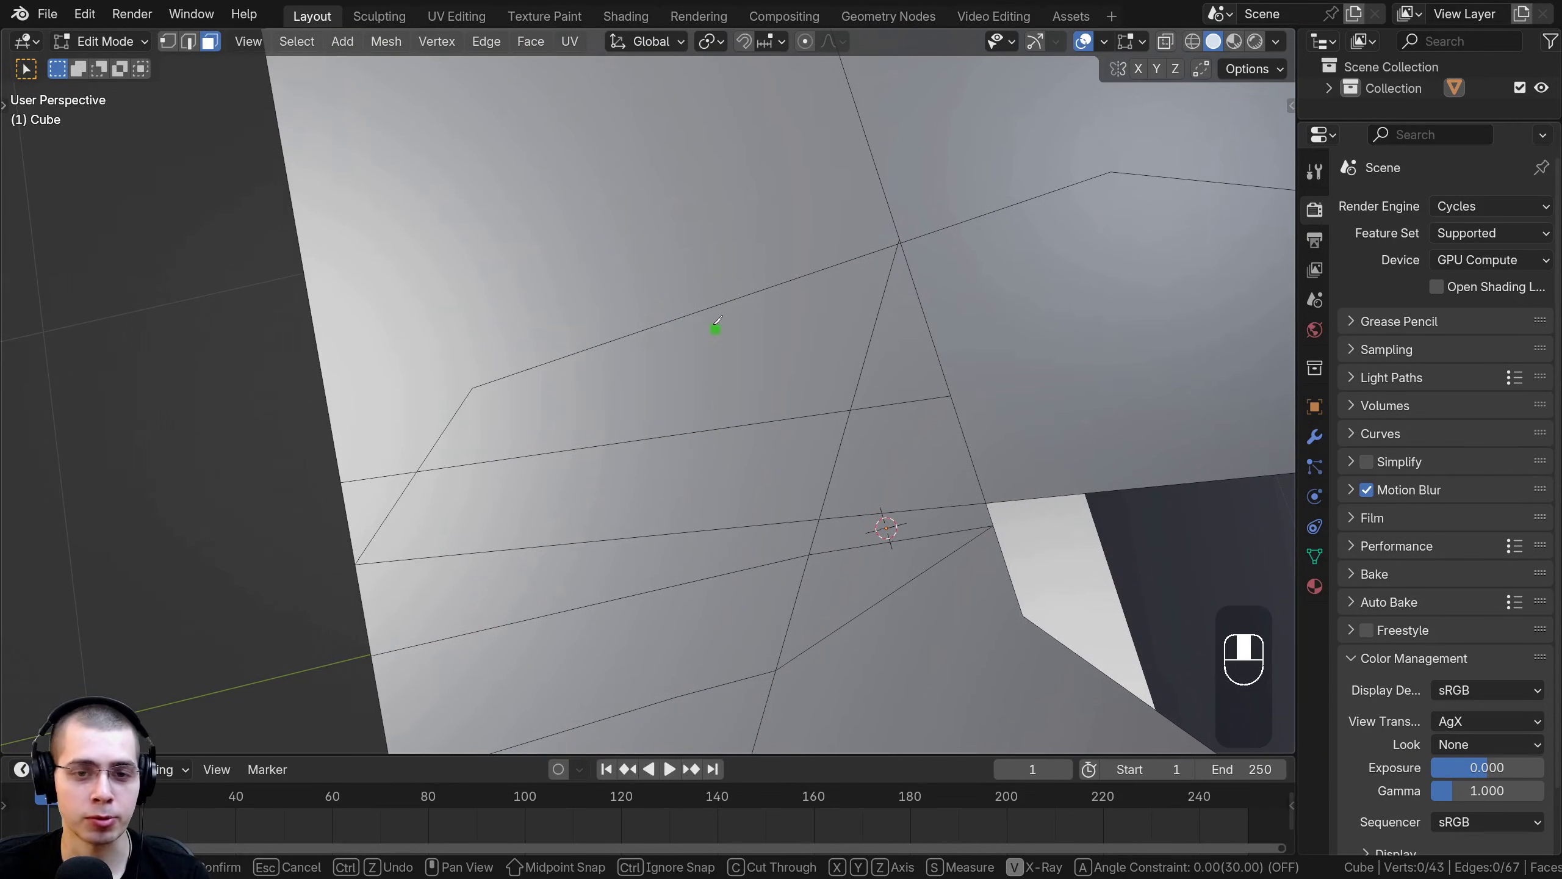
left_click(683, 317)
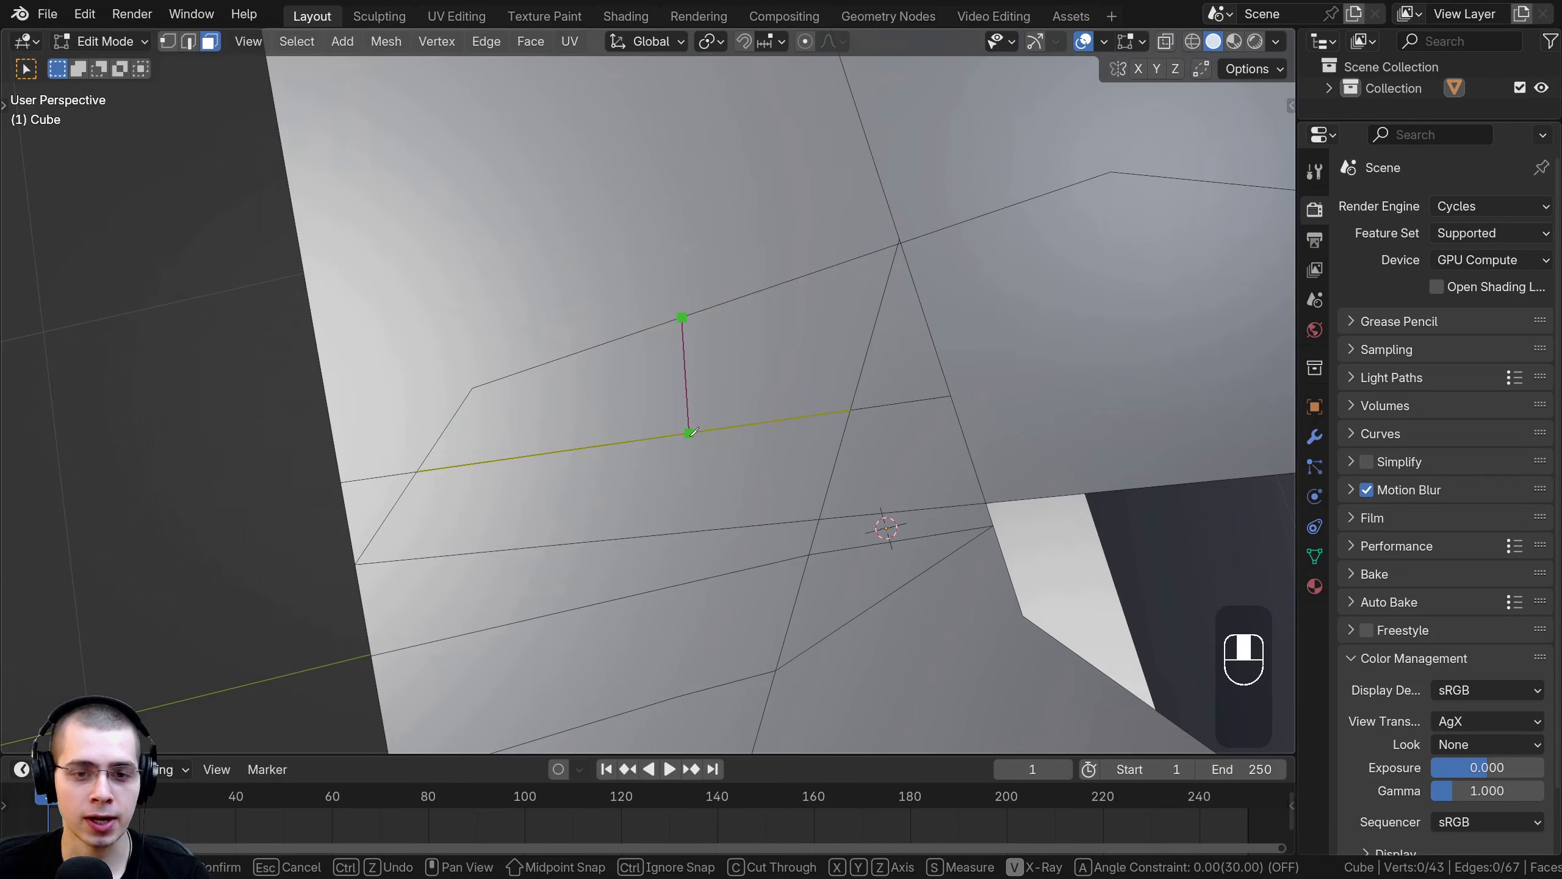
left_click(690, 433)
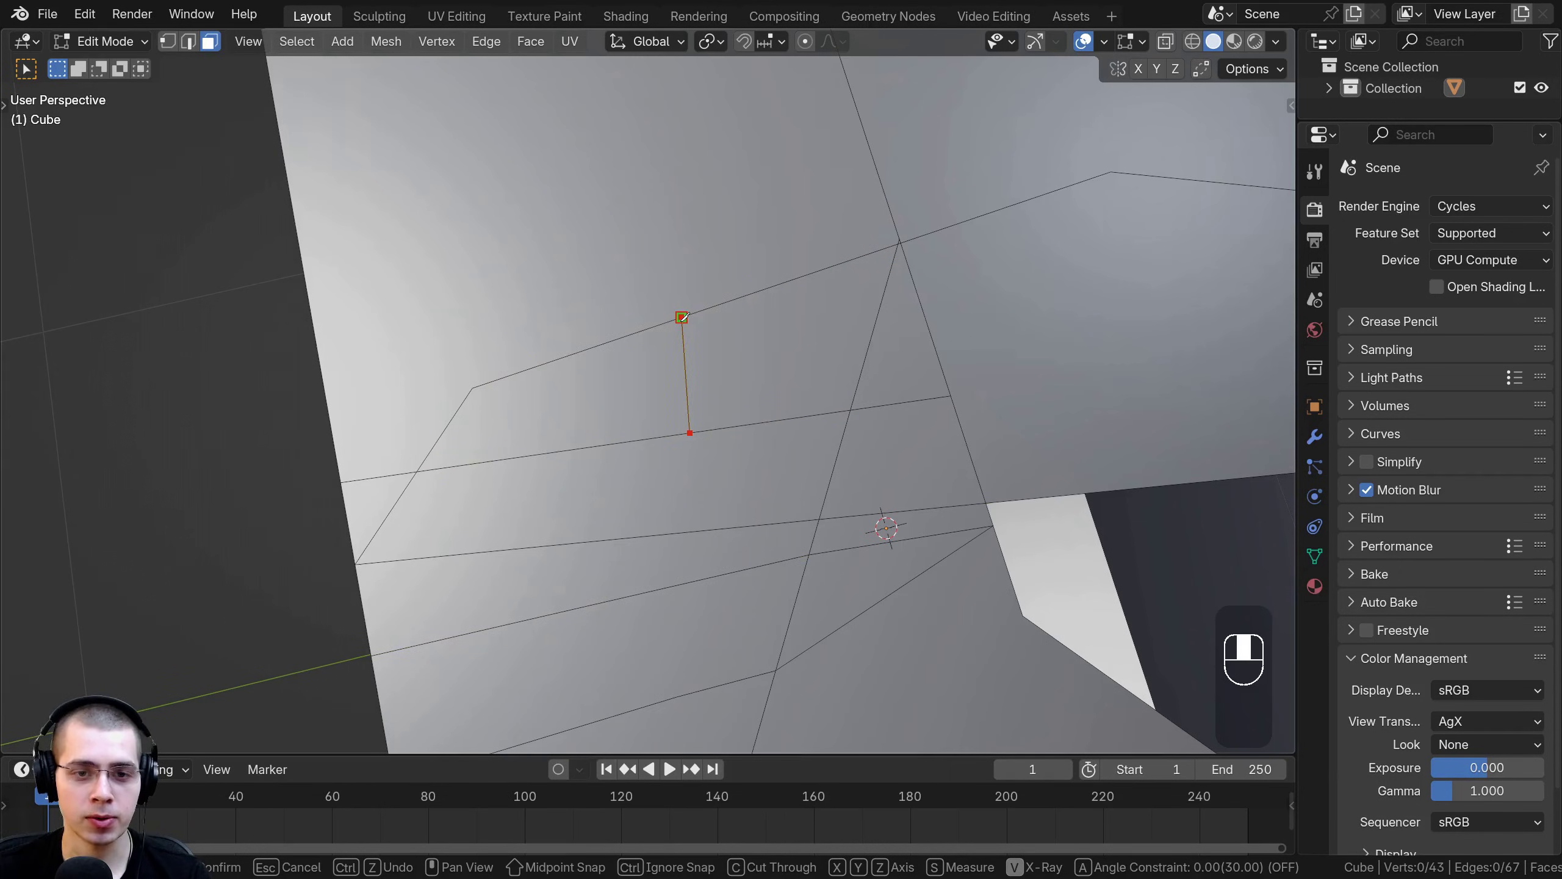
End that line and add a separate closed four-sided cut that starts and finishes on the long straight edge
middle_click_drag(675, 325, 702, 167)
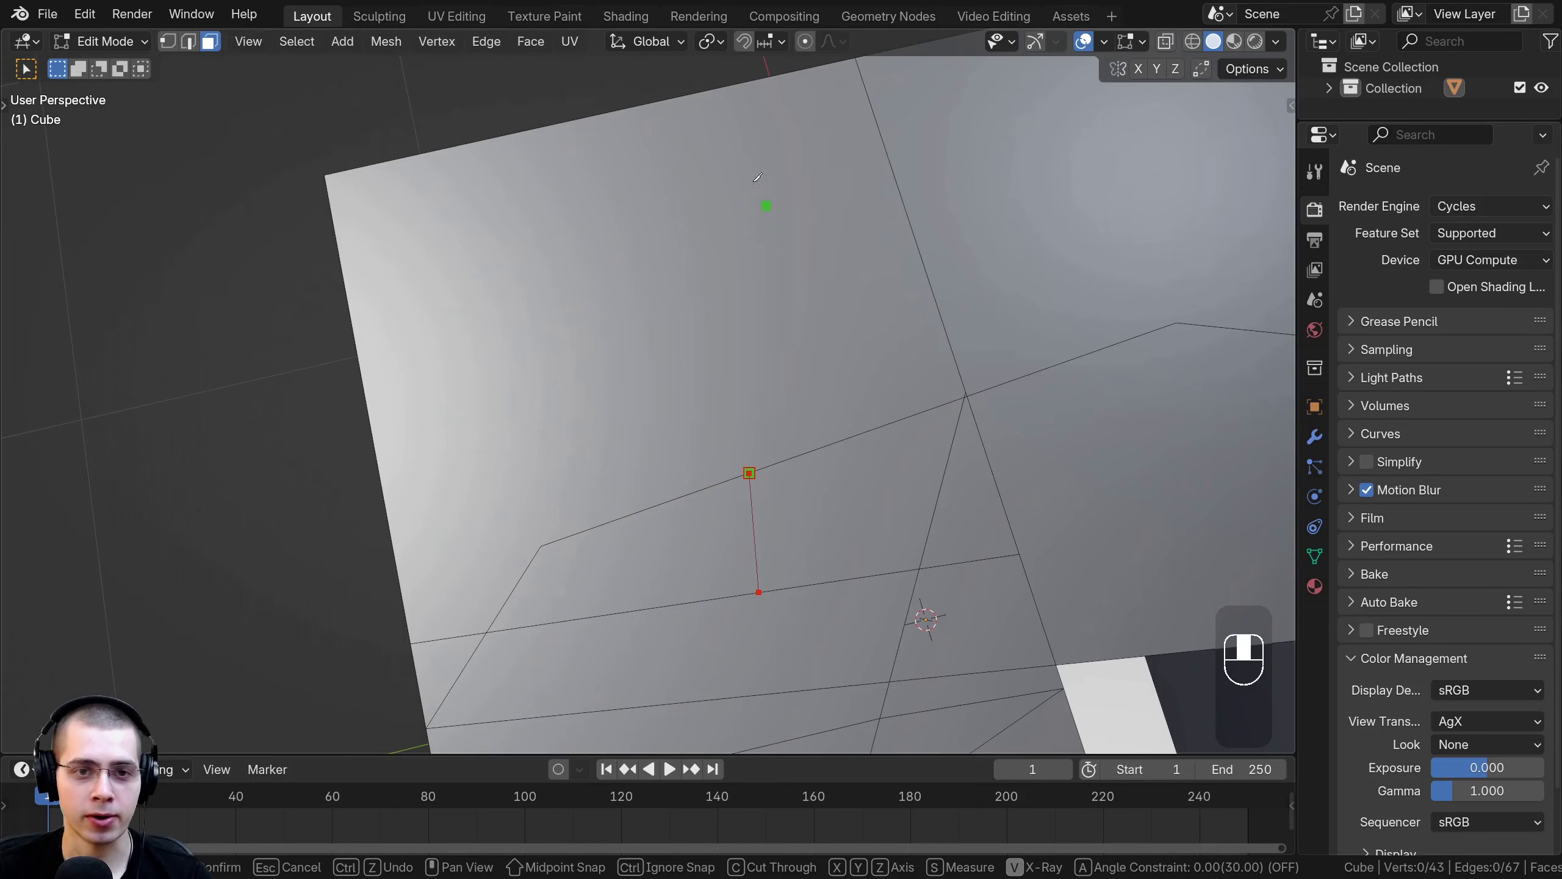
middle_click_drag(692, 236, 840, 132)
left_click(813, 140)
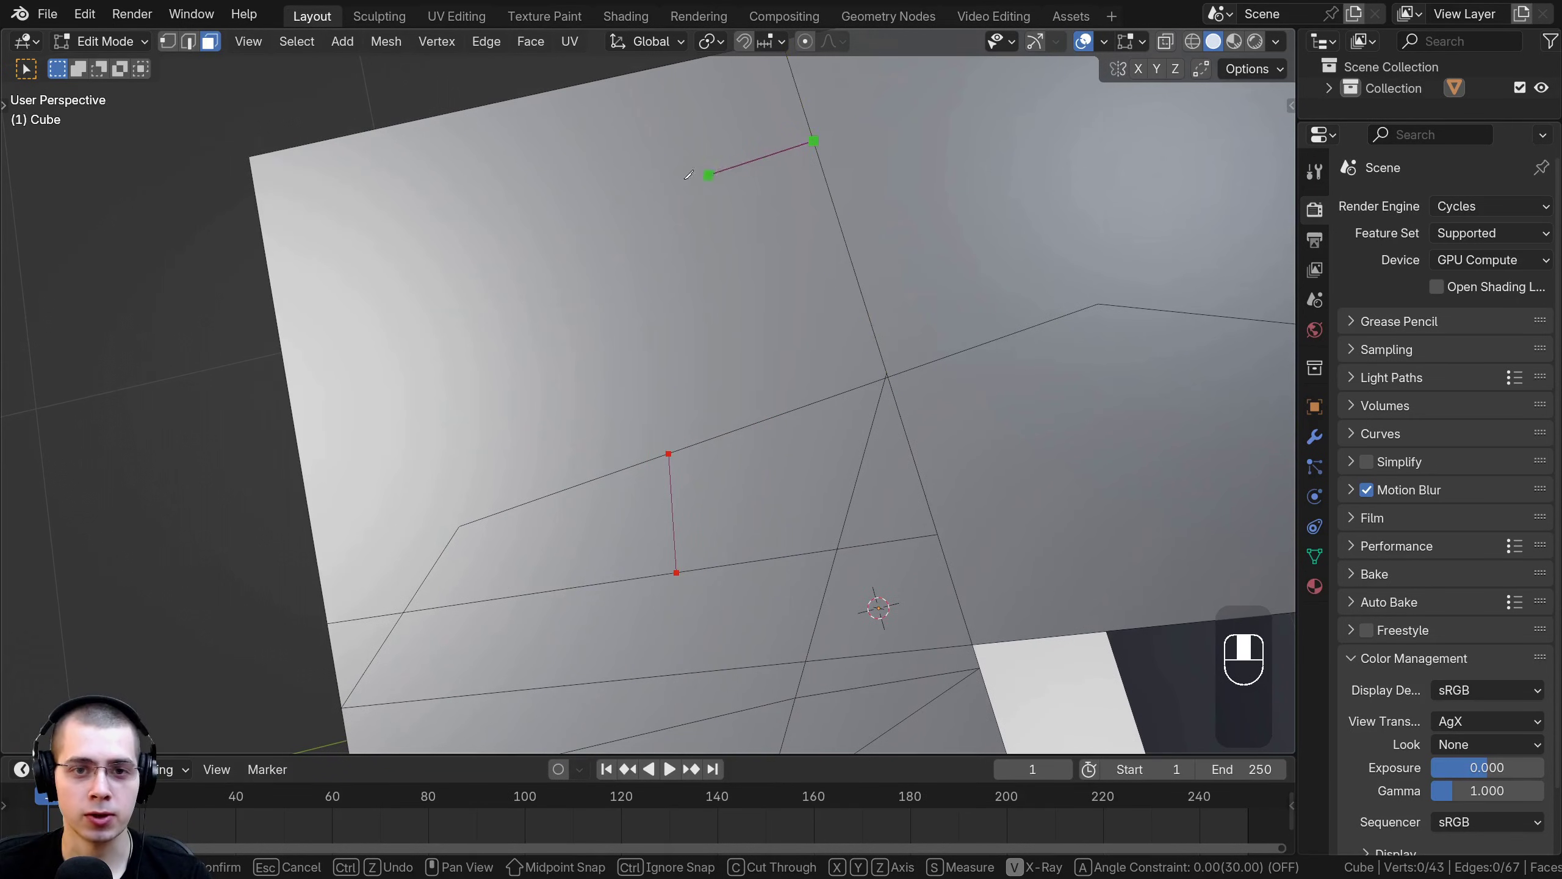
left_click(578, 194)
left_click(567, 348)
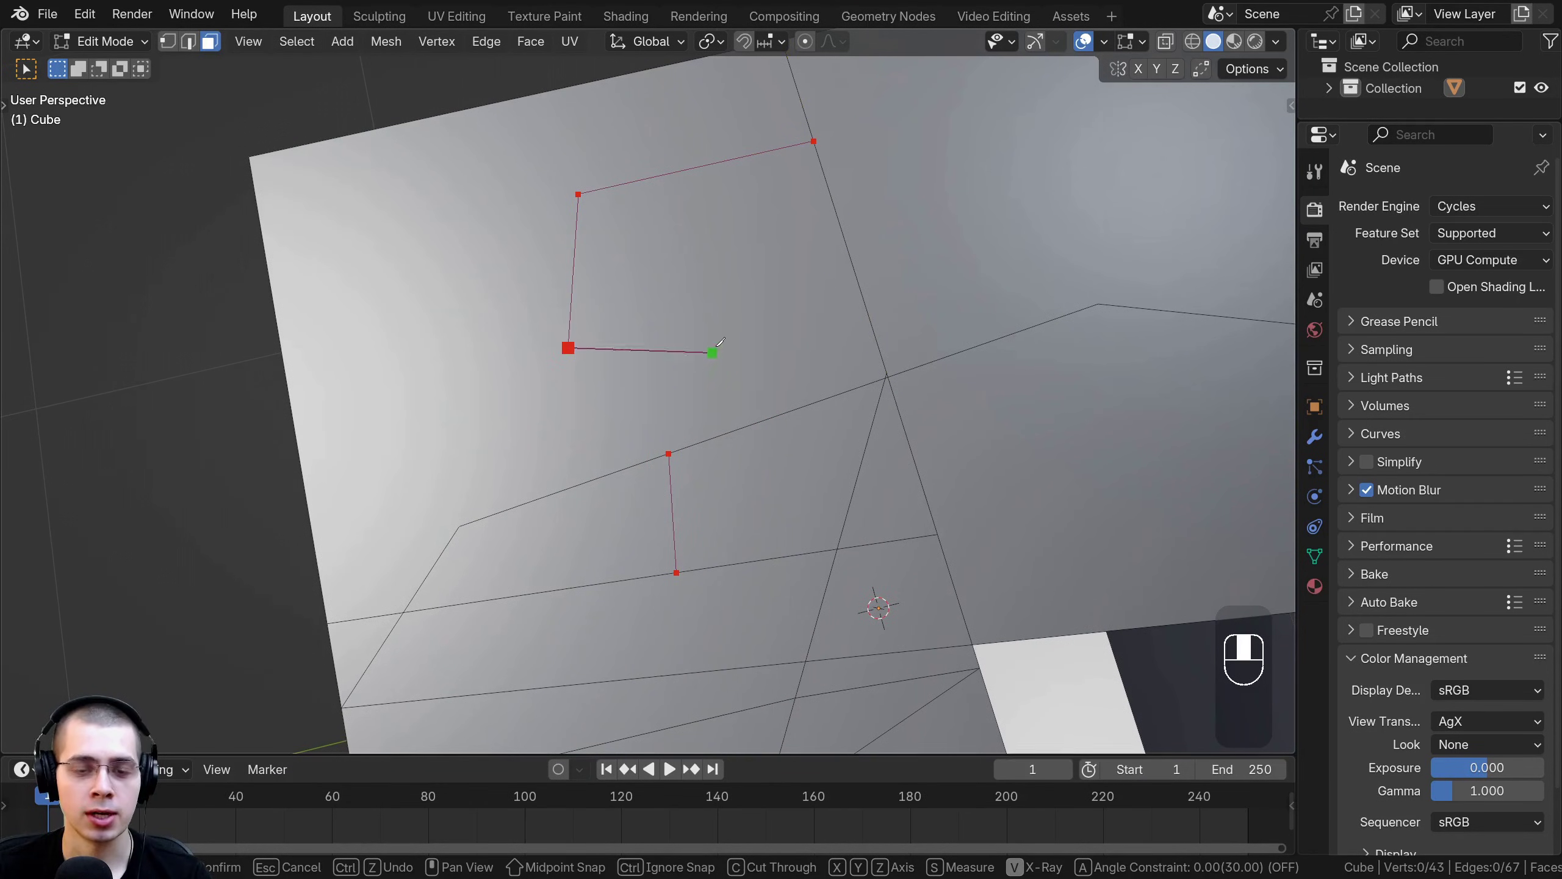
left_click(726, 332)
left_click(813, 141)
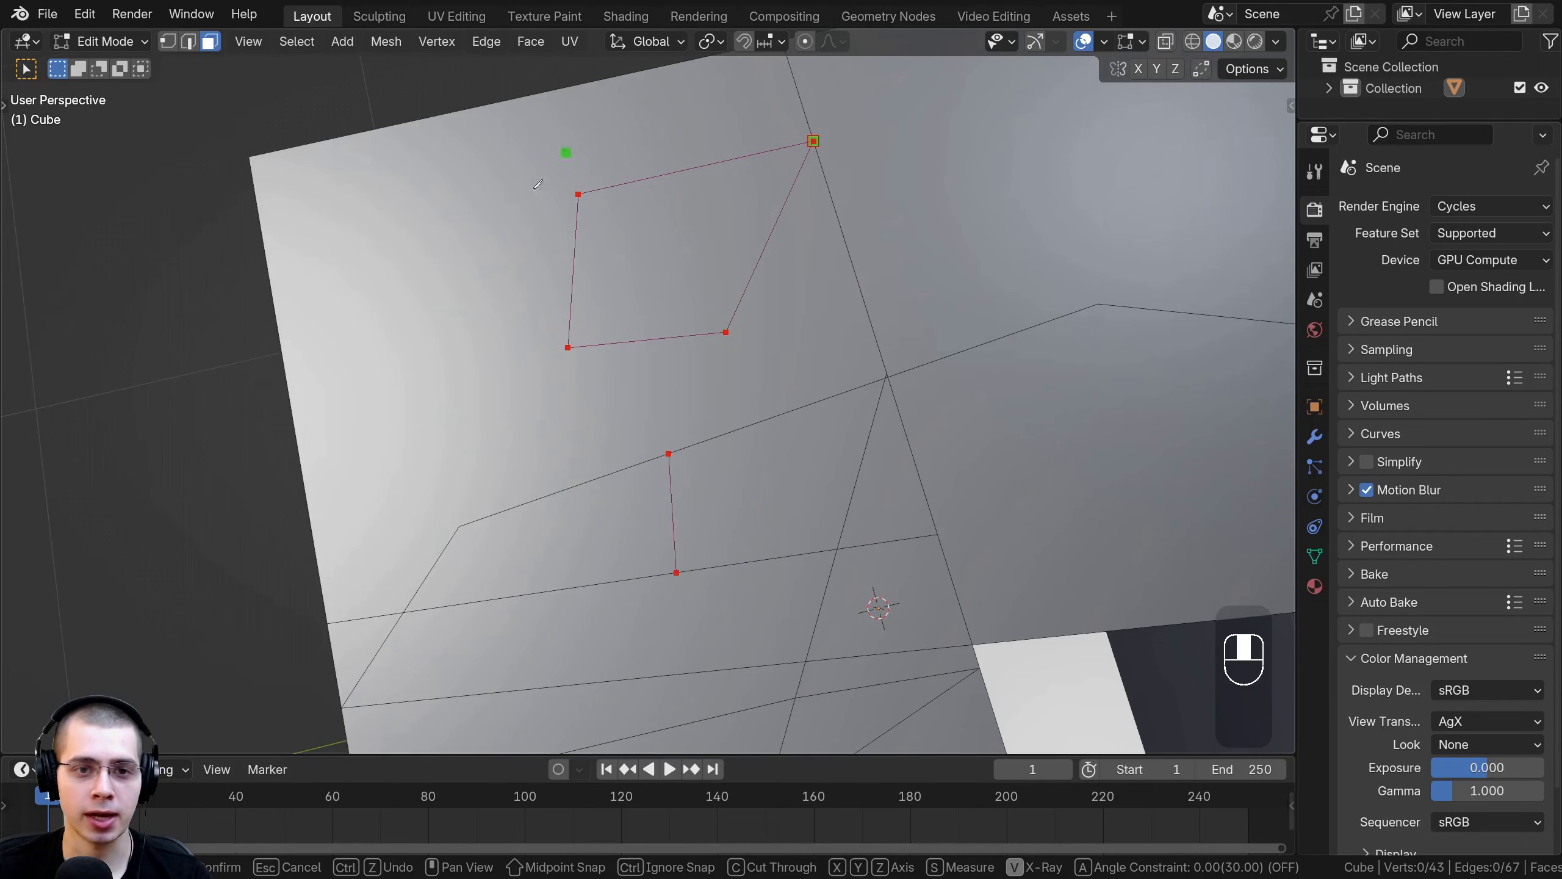
Add a closed six-sided cut in the middle of the large undivided face across the long straight edge
middle_click_drag(1085, 123, 776, 211, "shift")
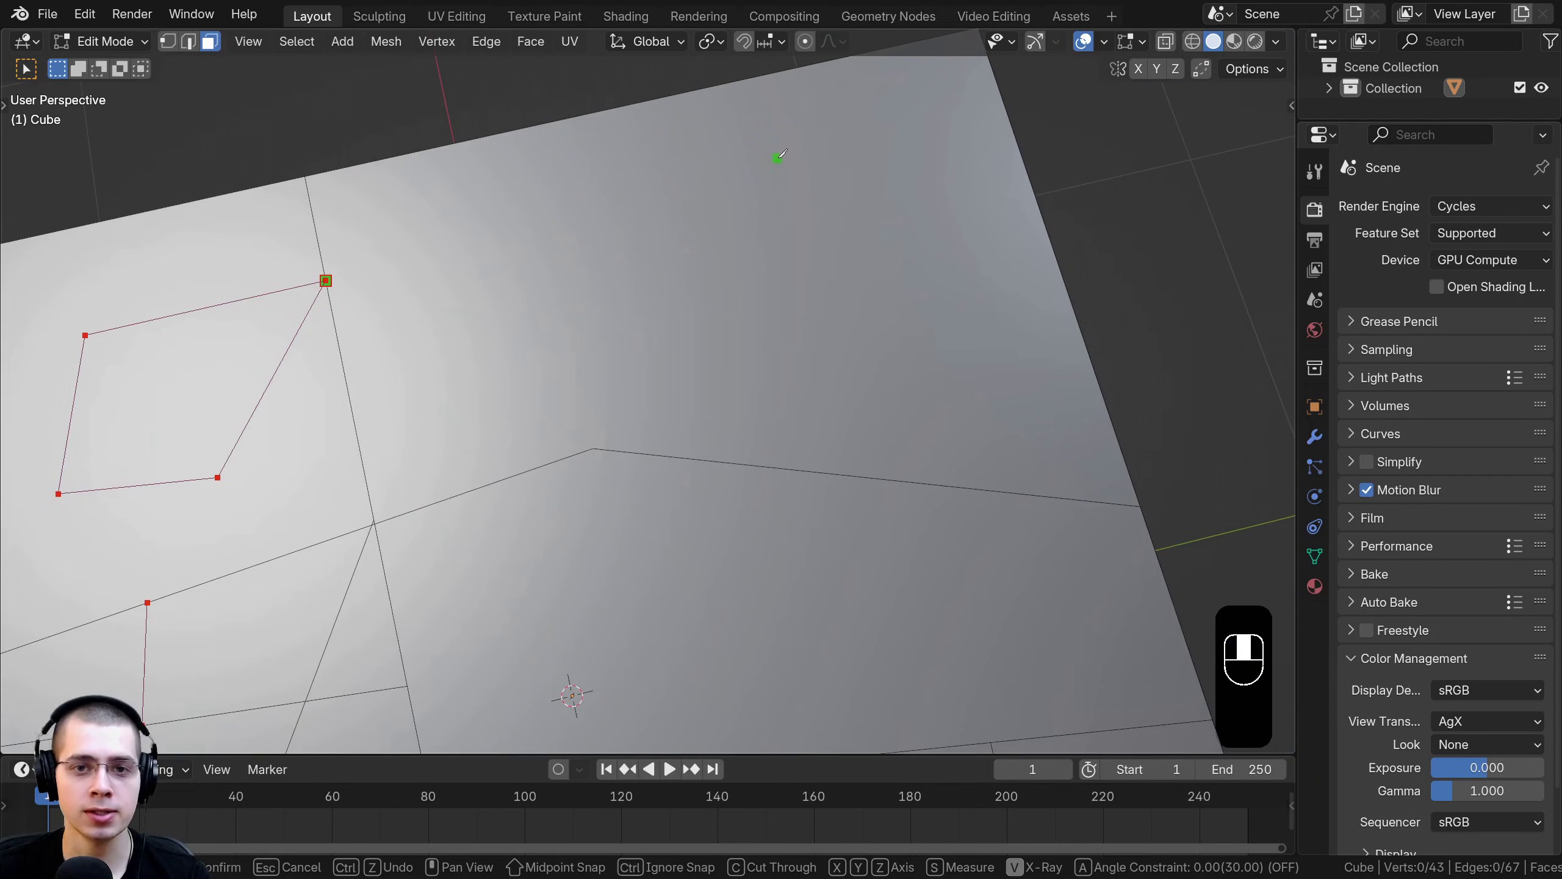
left_click(820, 291)
left_click(732, 337)
left_click(630, 325)
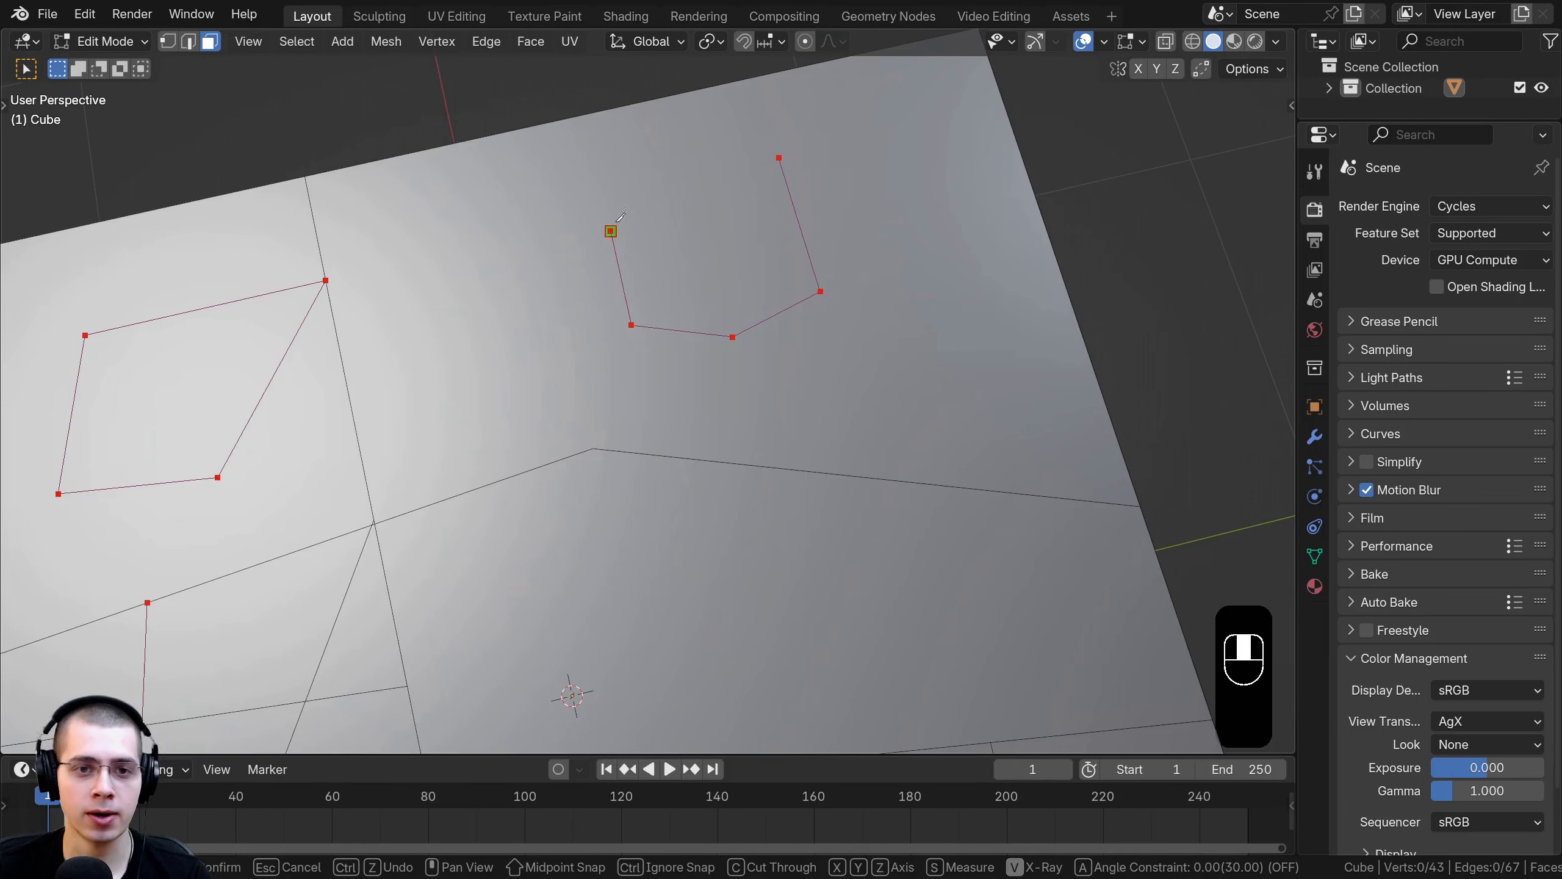
left_click(637, 183)
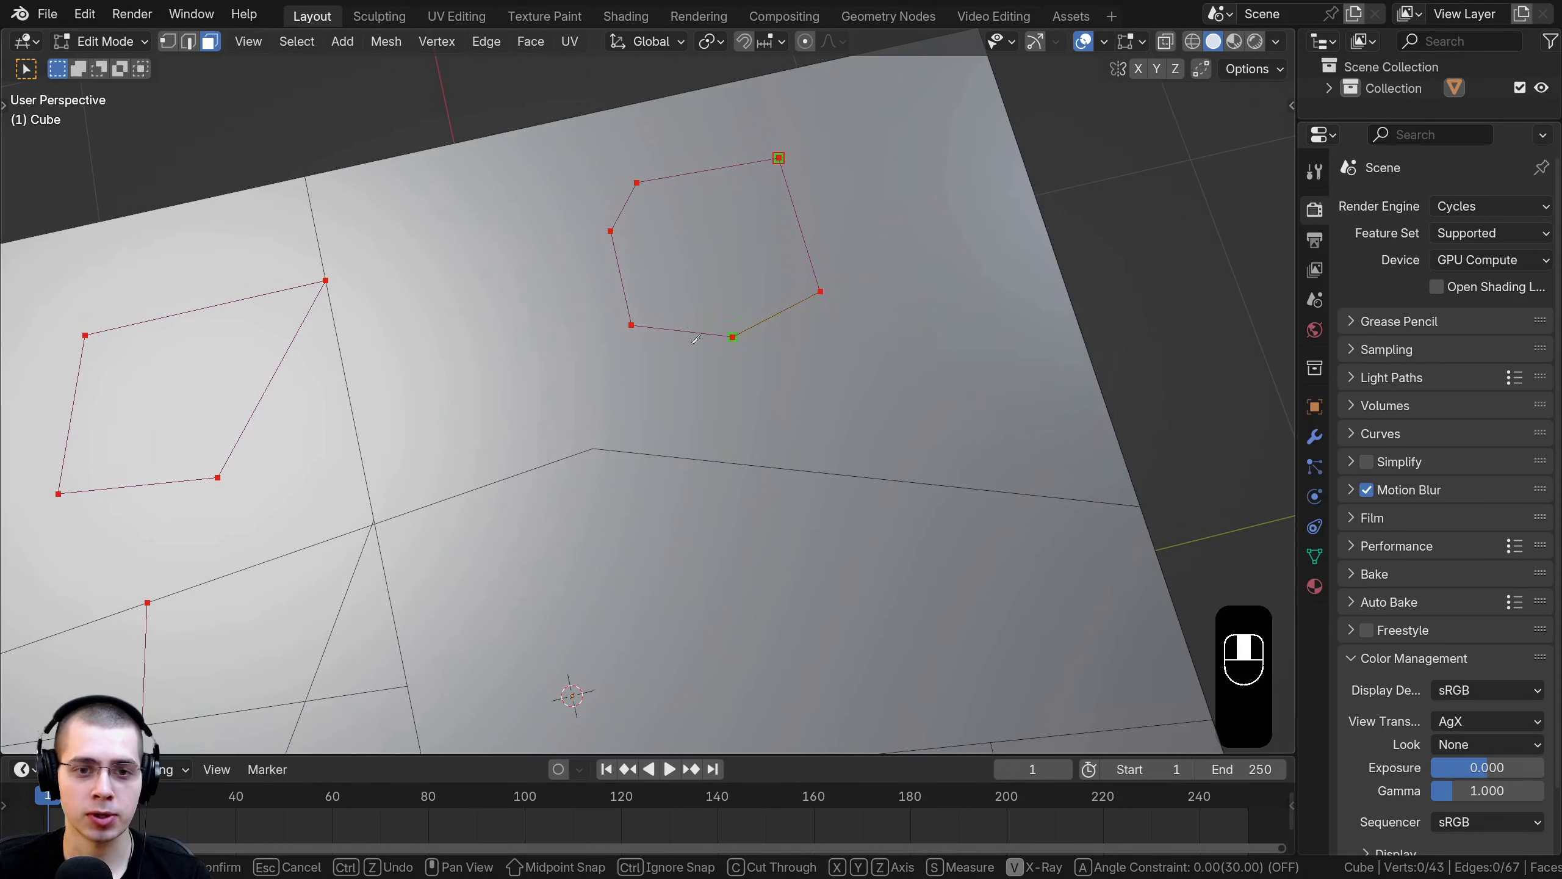
Add an open V-shaped line and an open four-point line, both starting on the bent cut edge and ending inside the face beside the hole
middle_click_drag(730, 391, 666, 447)
scroll(667, 447, "down", 3)
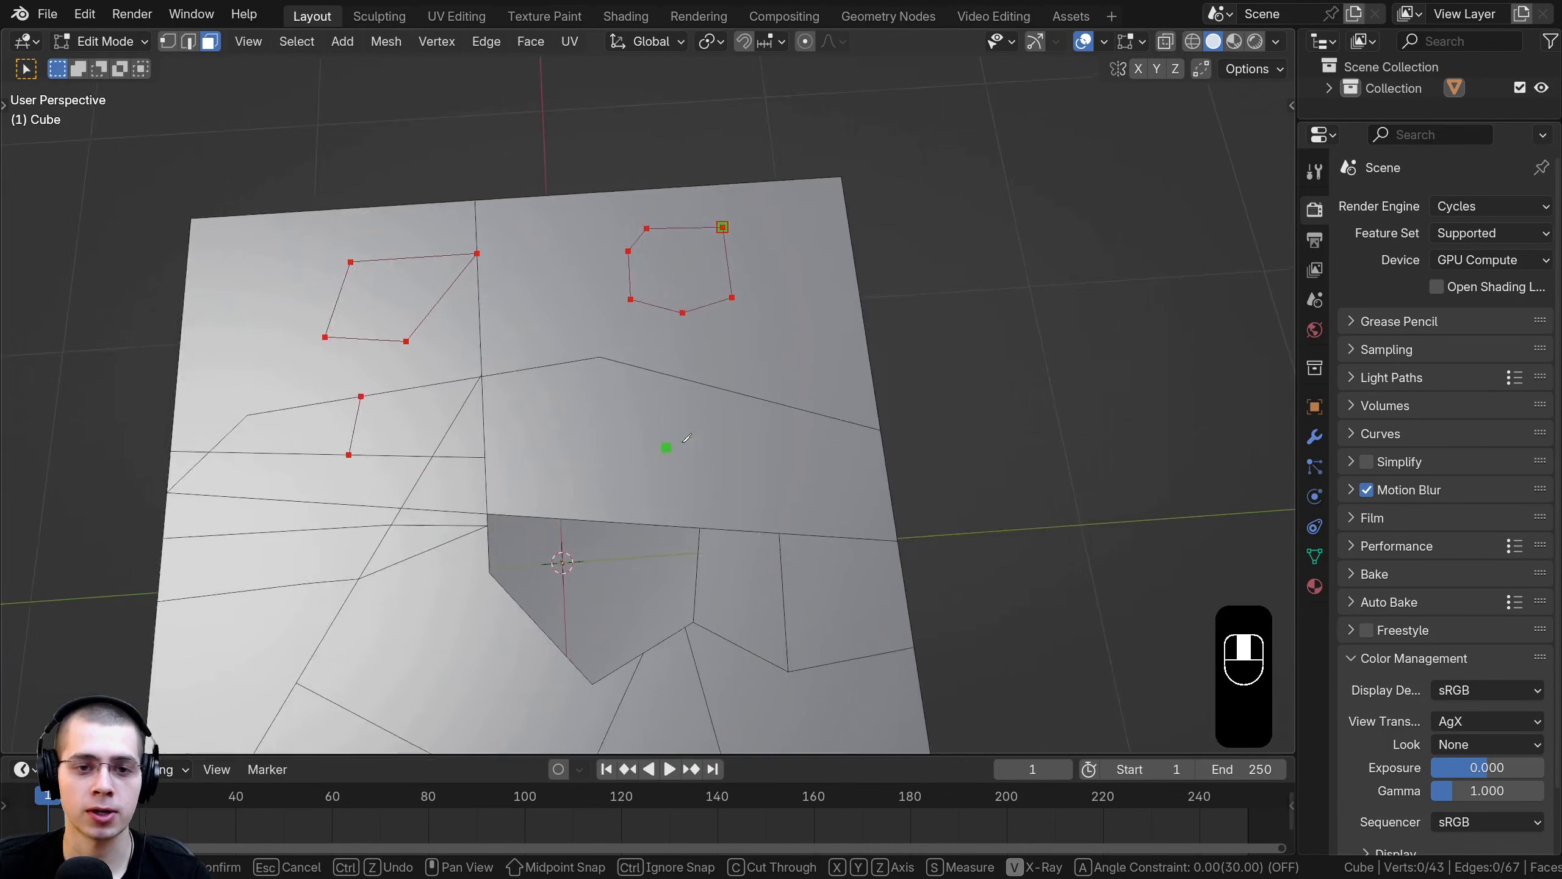
middle_click_drag(733, 371, 729, 311)
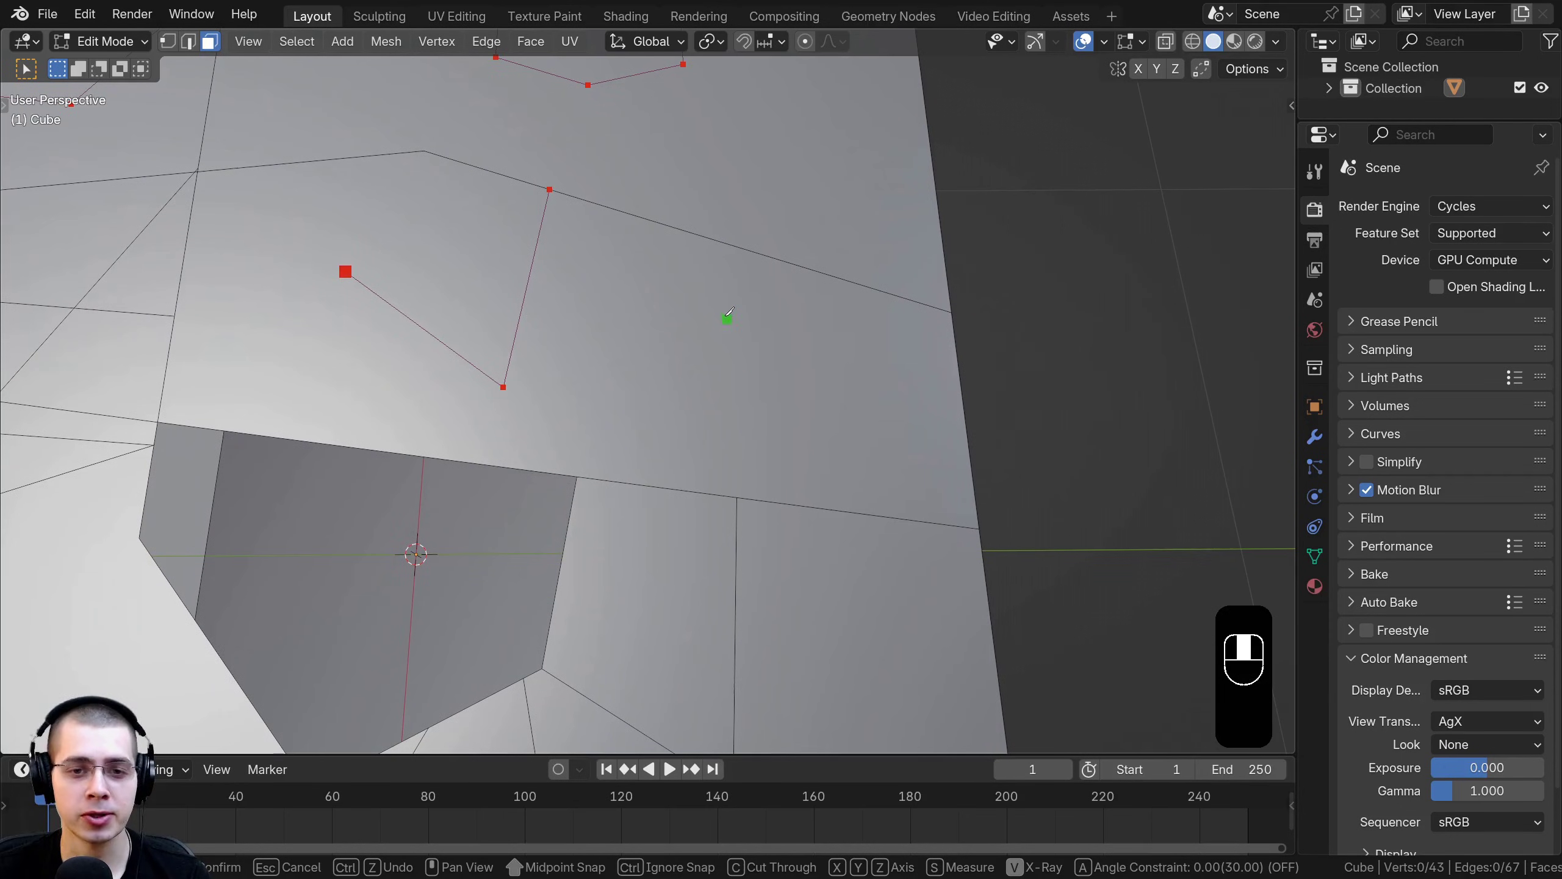
left_click(745, 249)
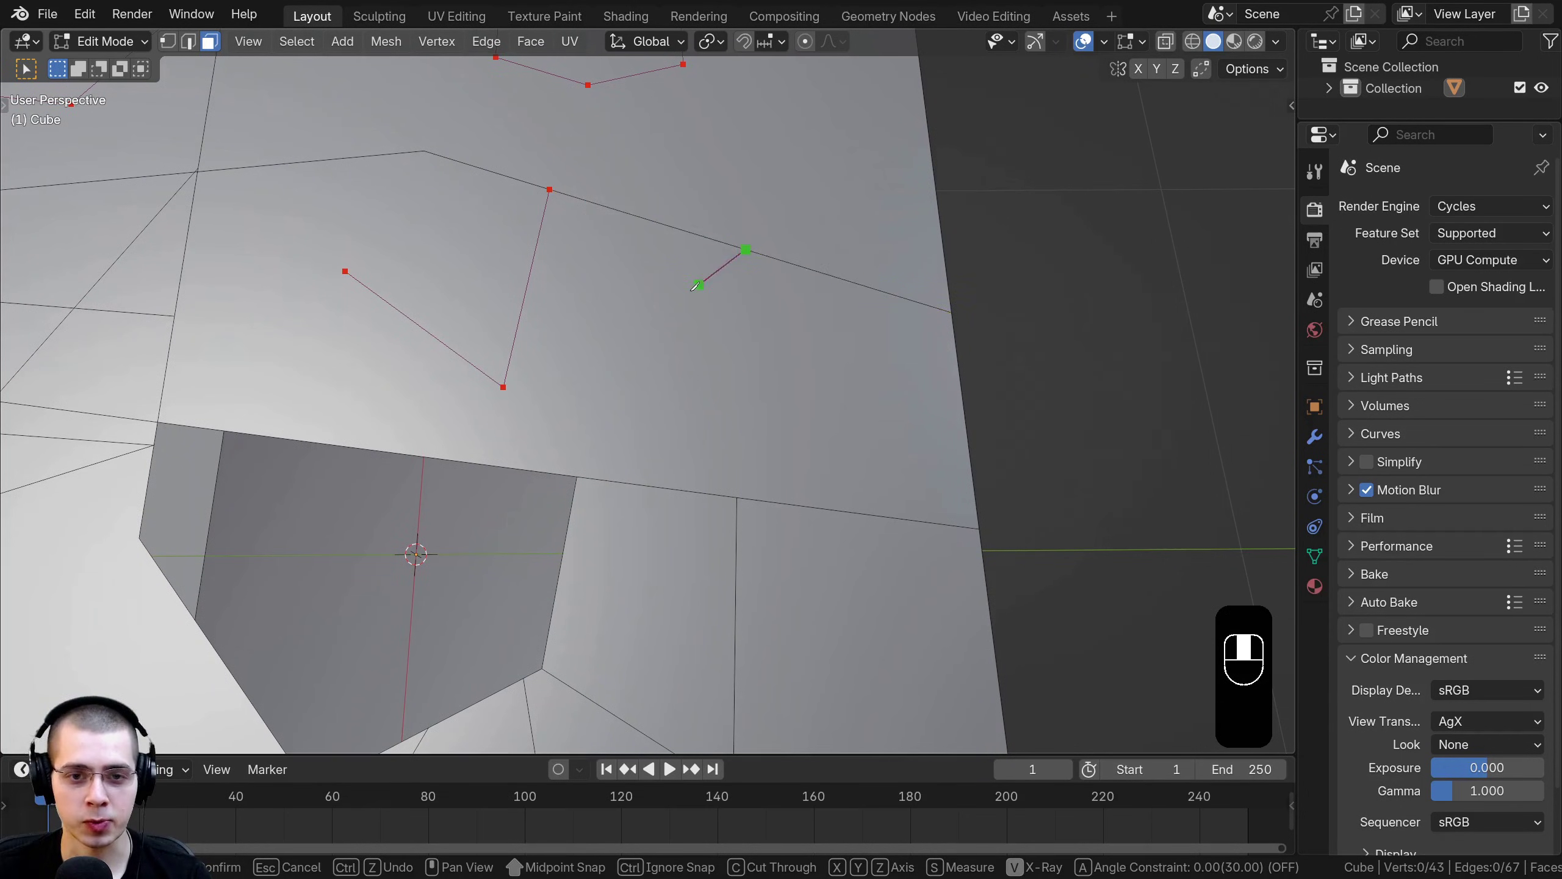
left_click(662, 395)
left_click(751, 436)
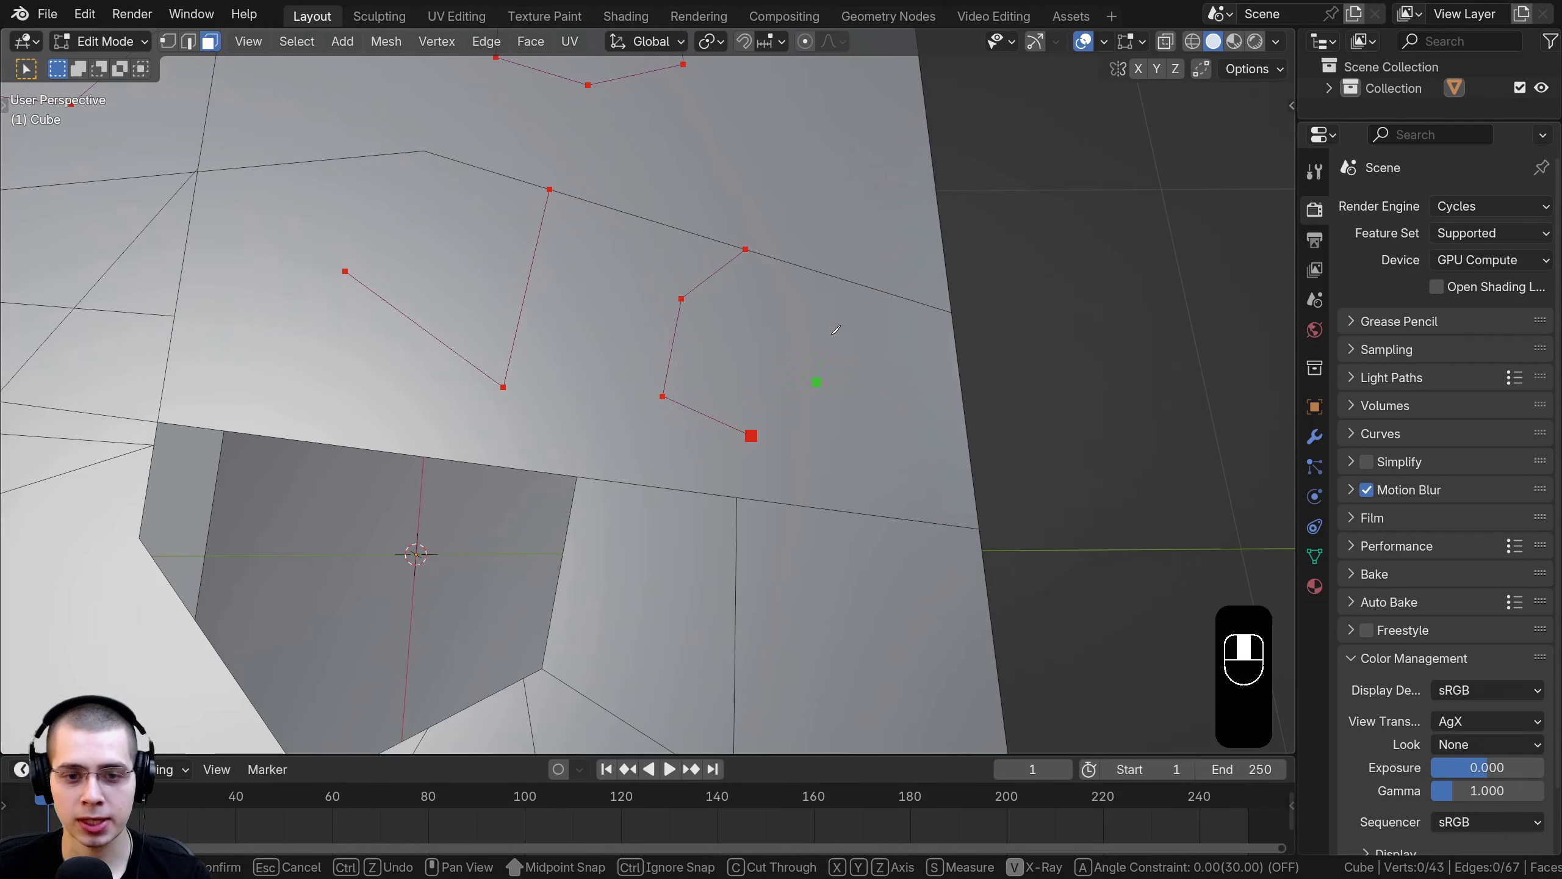
Add an open hook-shaped line starting on the cube's outer edge and curving into the face beside the six-sided cut
middle_click_drag(829, 198, 801, 379, "shift")
left_click(896, 235)
left_click(822, 202)
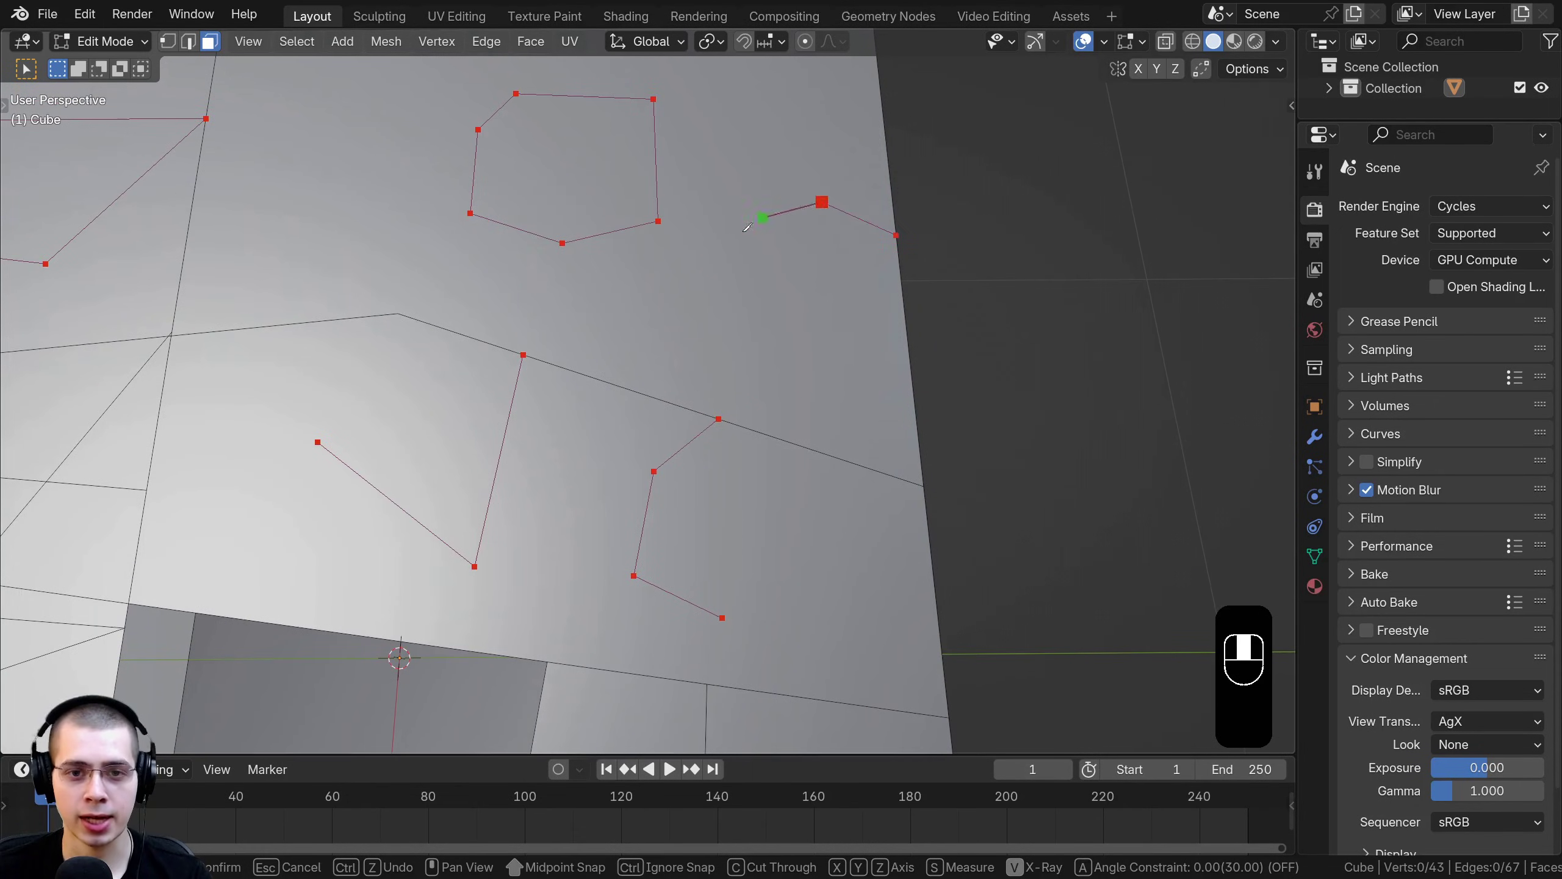
left_click(732, 239)
left_click(728, 320)
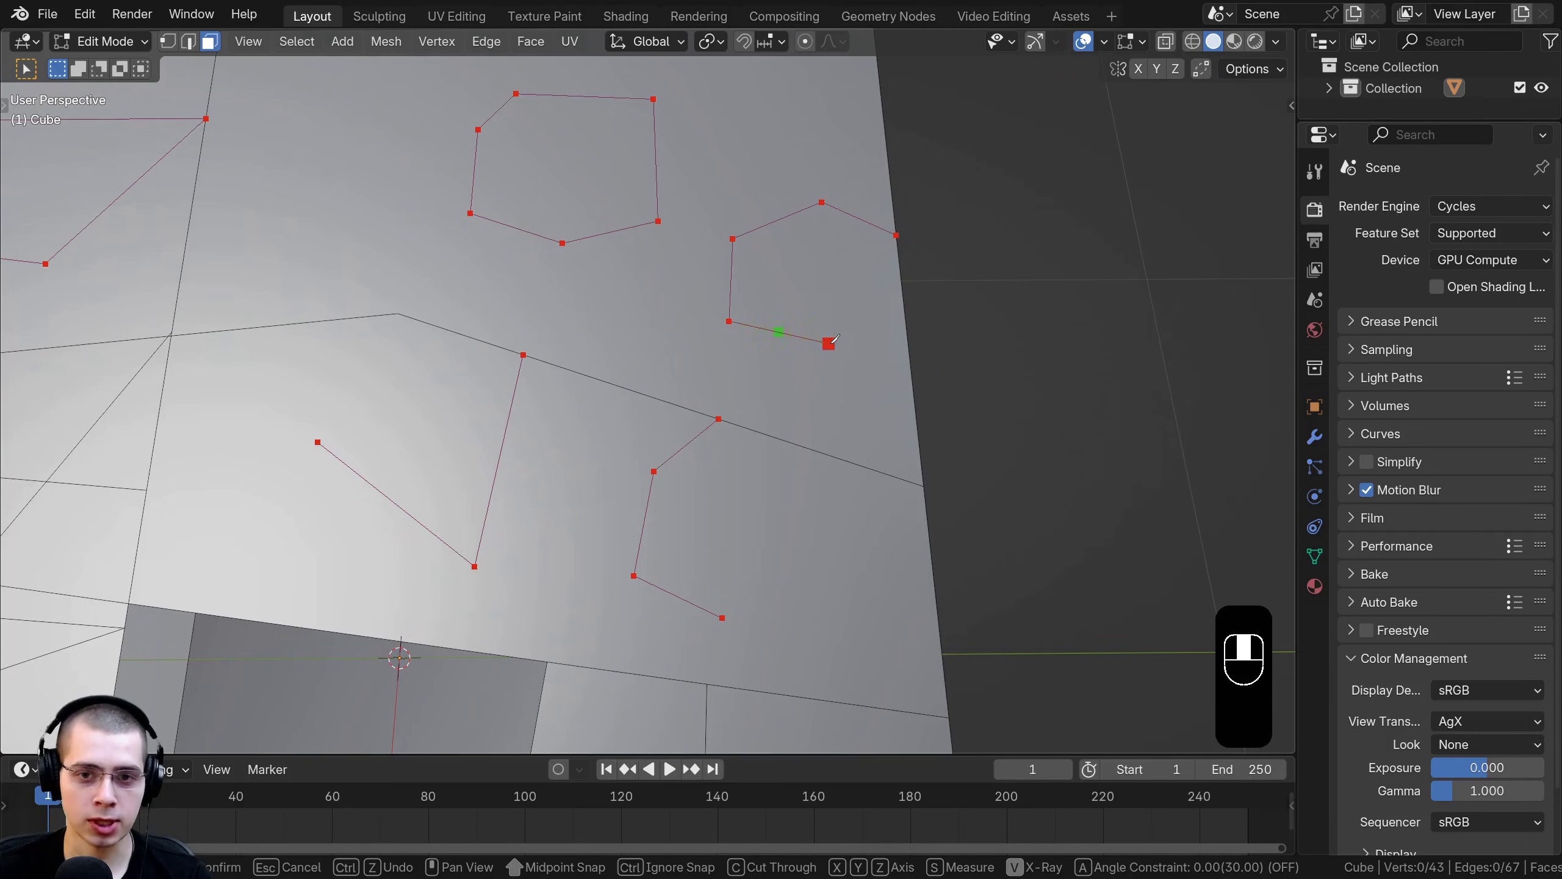
left_click(828, 344)
Add a straight line crossing the hook, and an open four-point line from the bent cut edge toward the six-sided cut
middle_click_drag(720, 467, 833, 394, "shift")
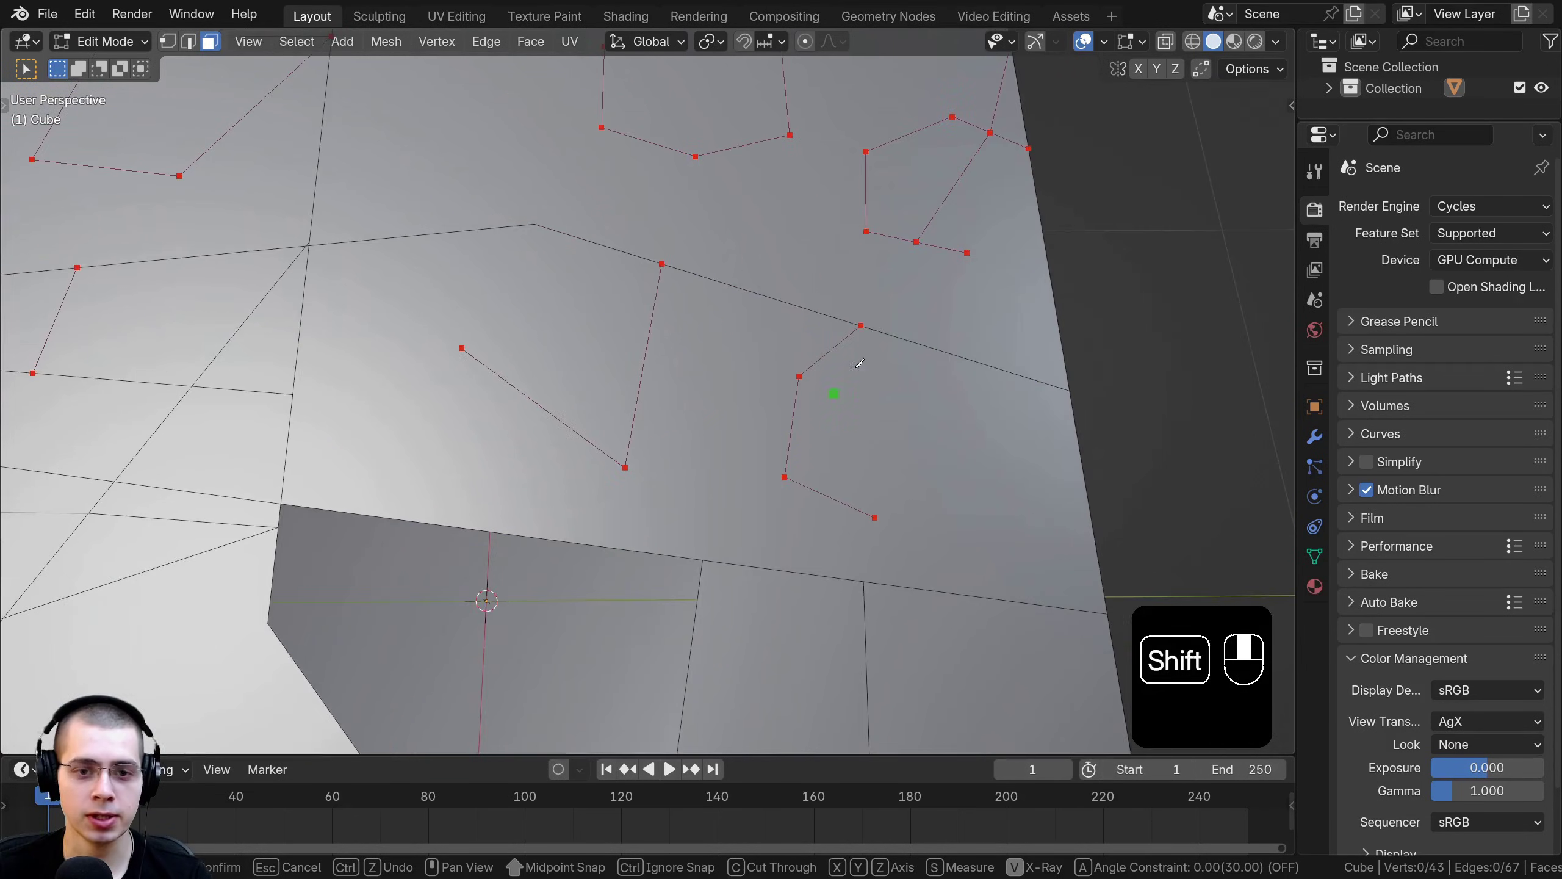
left_click(895, 336)
left_click(860, 292)
left_click(786, 243)
left_click(740, 211)
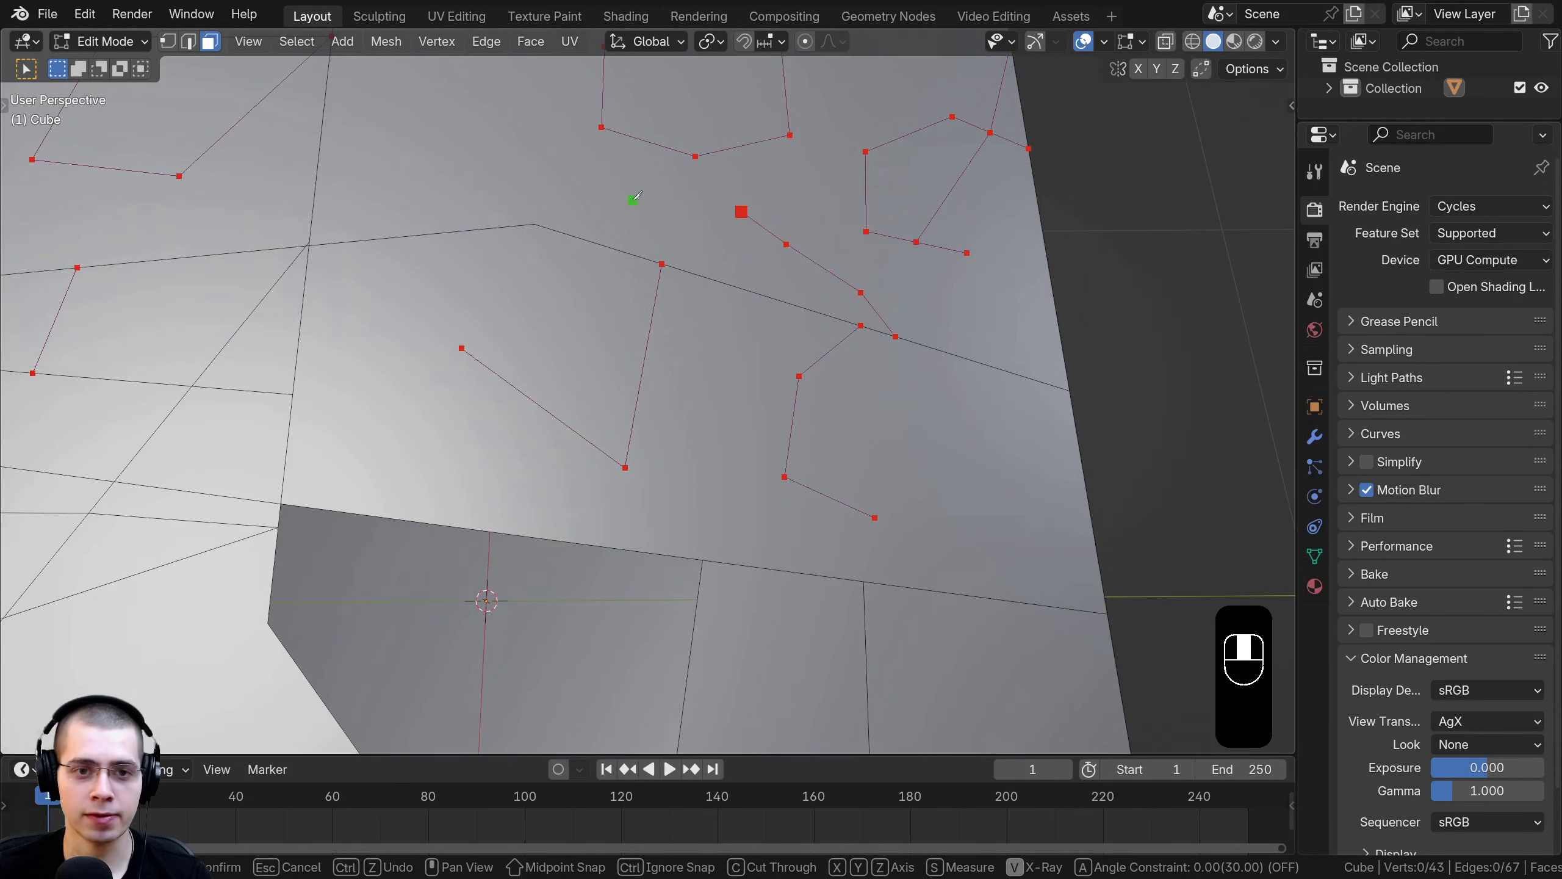
Start another open line with three cut points inside the face between the hole and the long diagonal cut
middle_click_drag(720, 237, 679, 270, "shift")
left_click(690, 283)
left_click(684, 362)
left_click(768, 374)
Extend the open line with a curved run of points, and undo them one at a time back to its third point
left_click(788, 350)
left_click(804, 248)
left_click(734, 220)
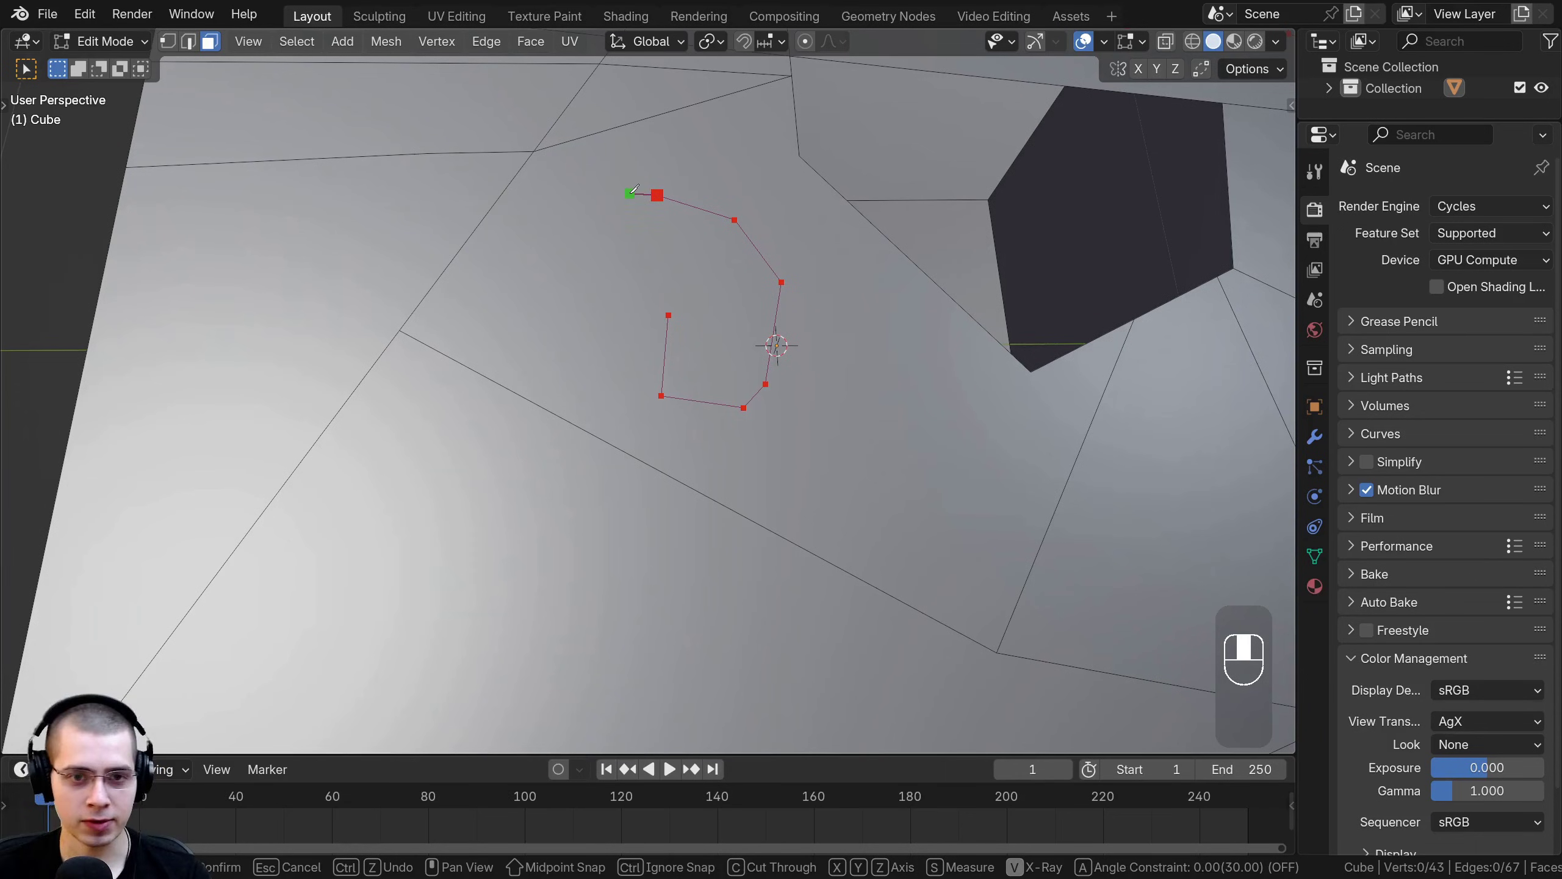
left_click(560, 240)
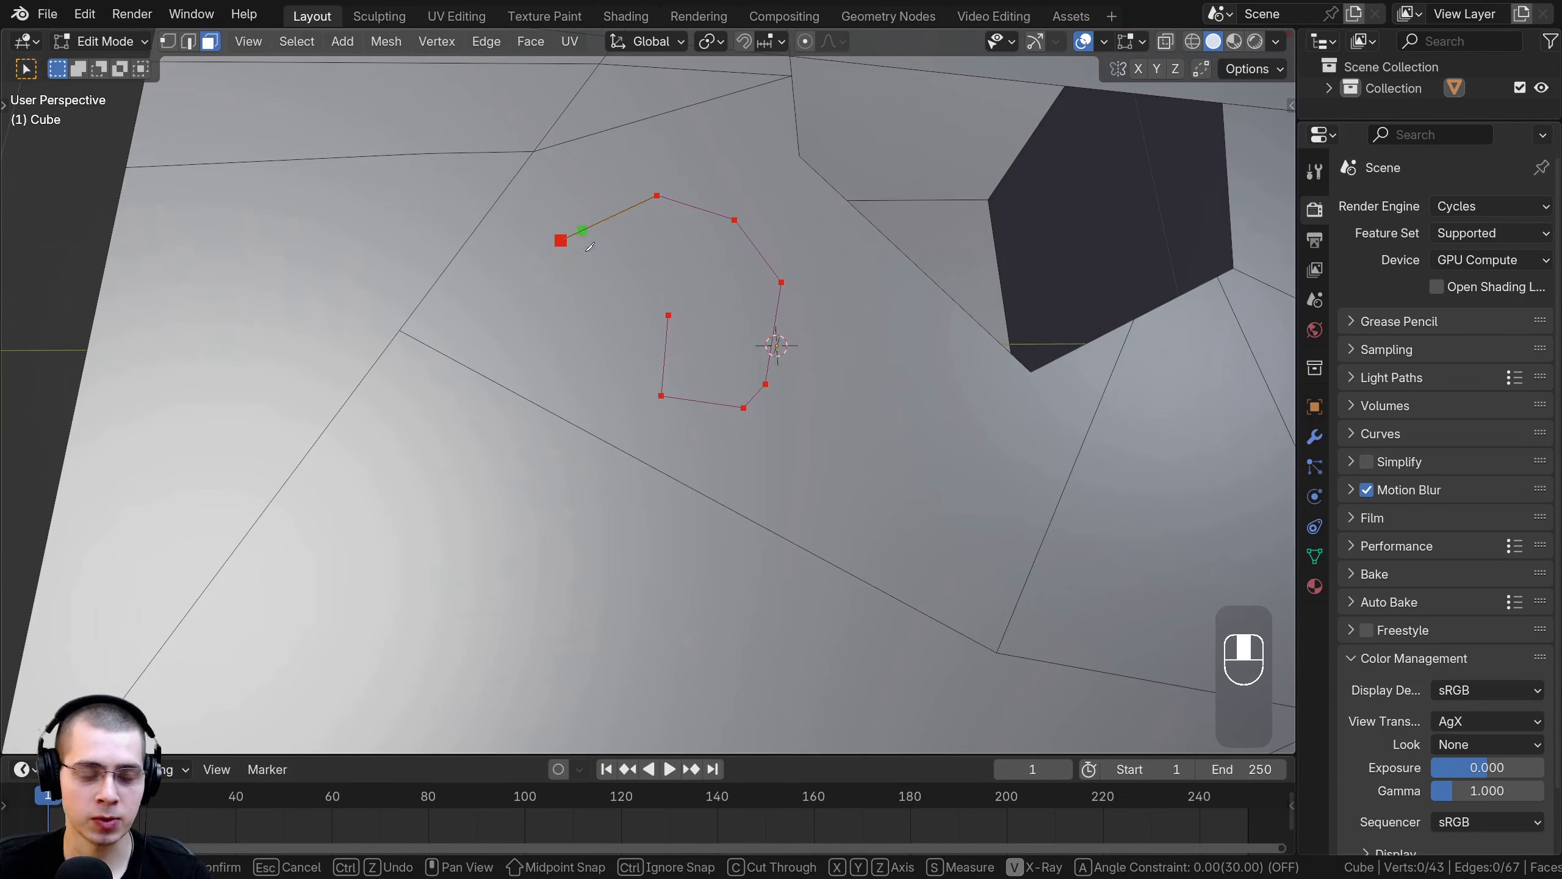
key("ctrl+z")
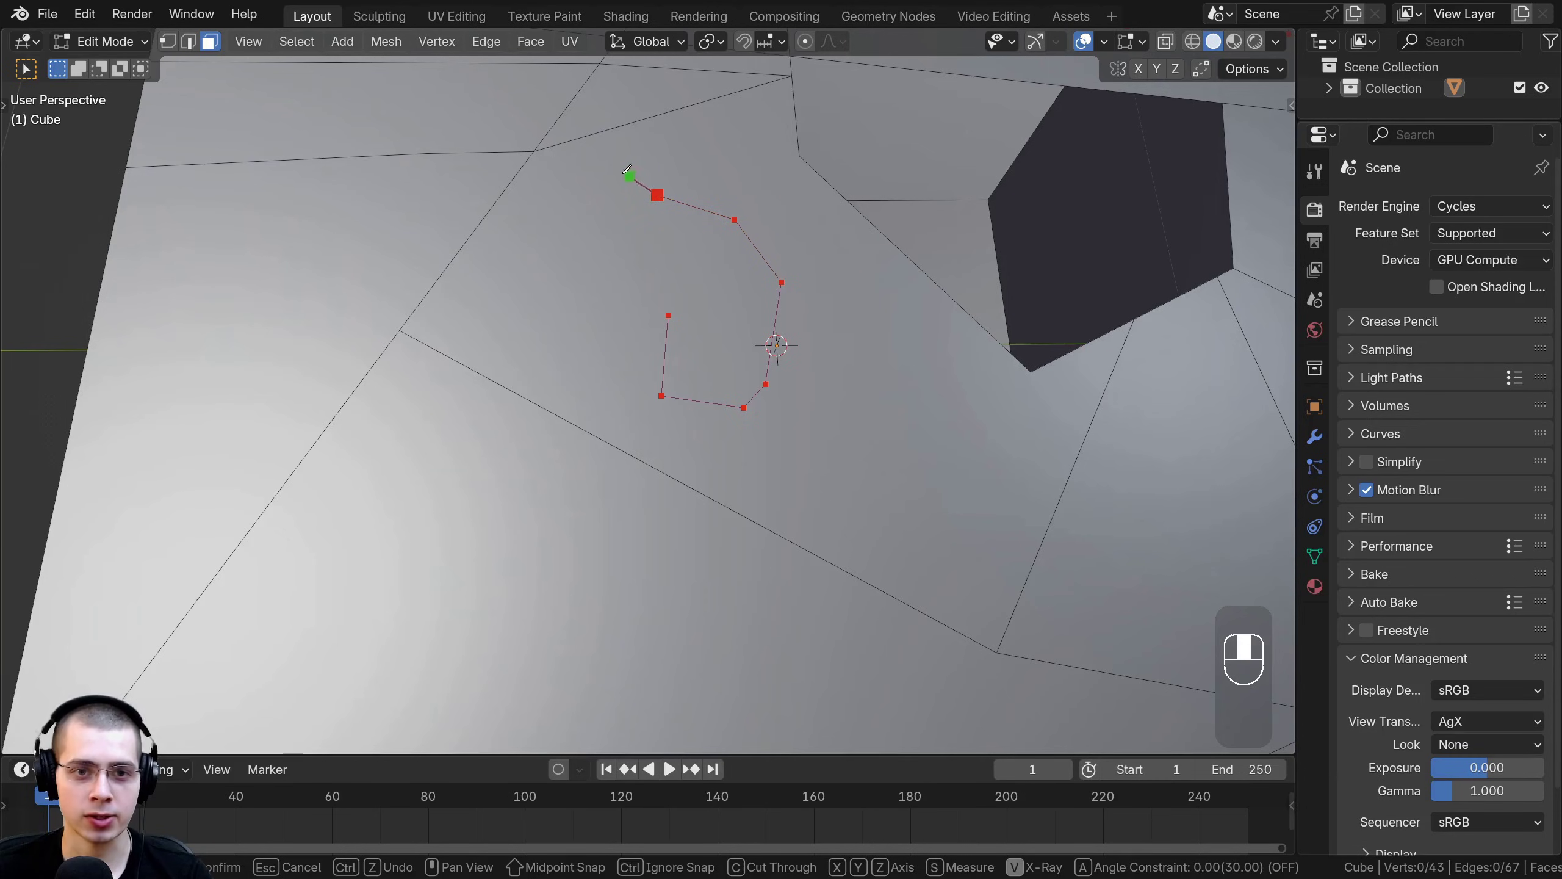
key("ctrl+z")
key("ctrl+z")
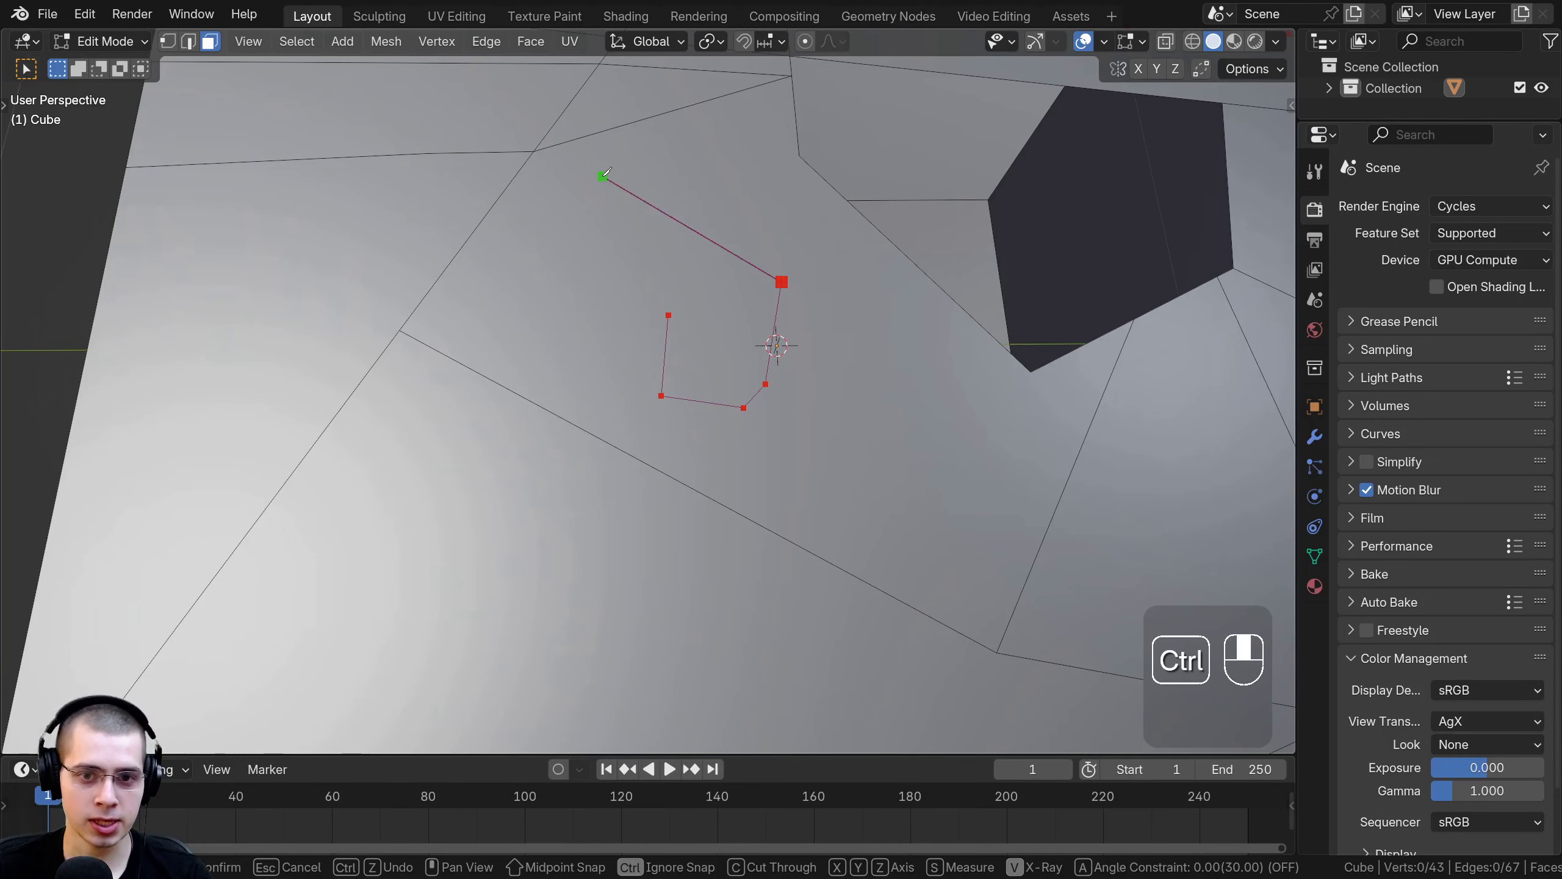
key("ctrl+z")
key("ctrl+z")
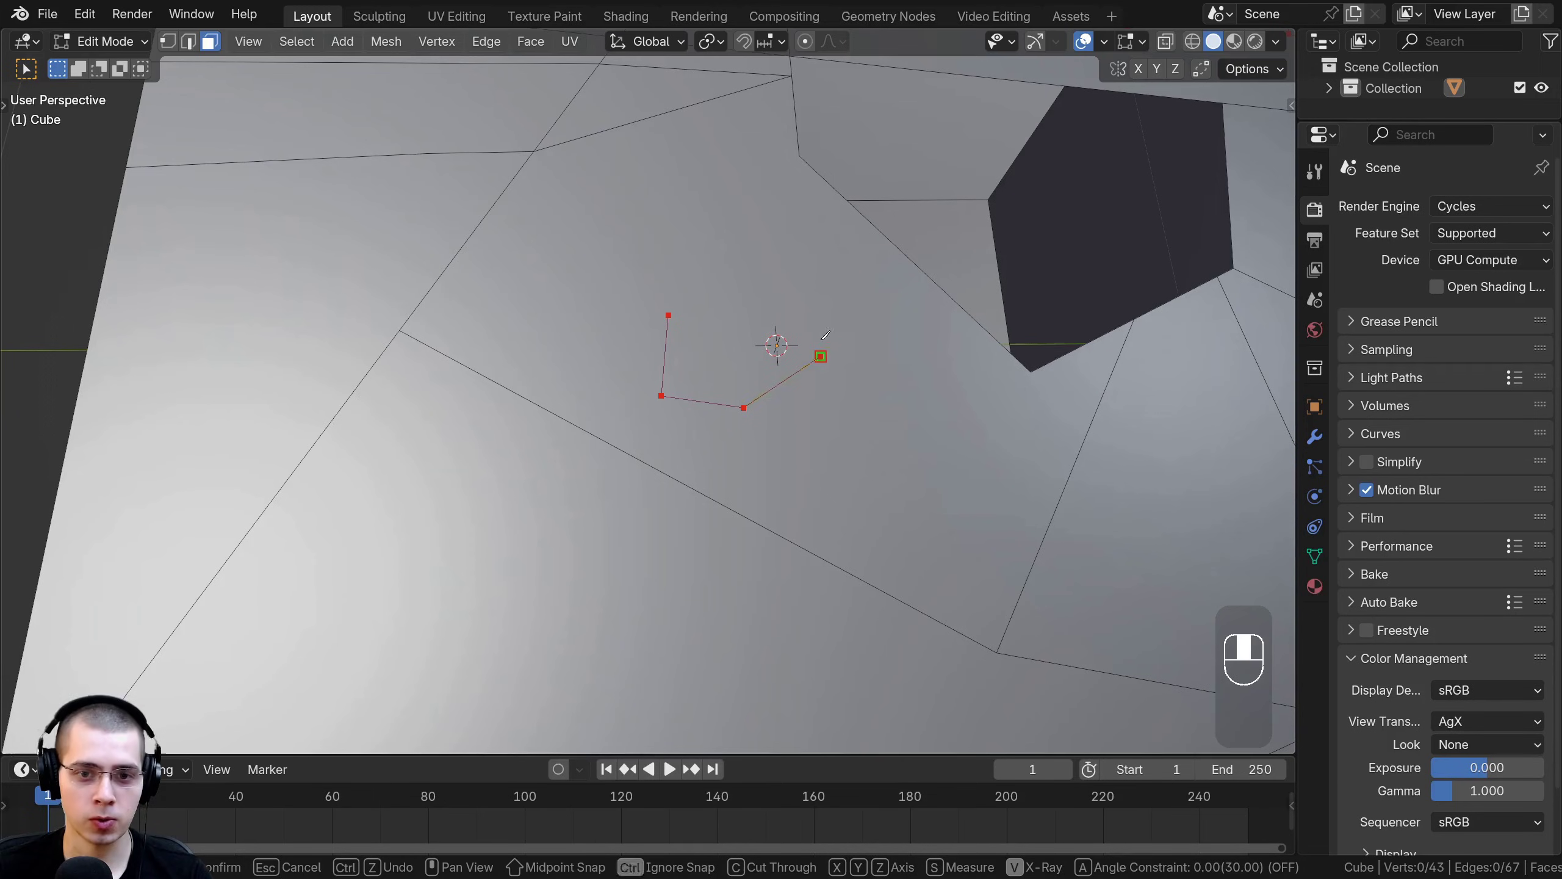
Extend the line from its third point with a wider curve, and undo the newly added points
left_click(820, 356)
left_click(795, 287)
left_click(741, 214)
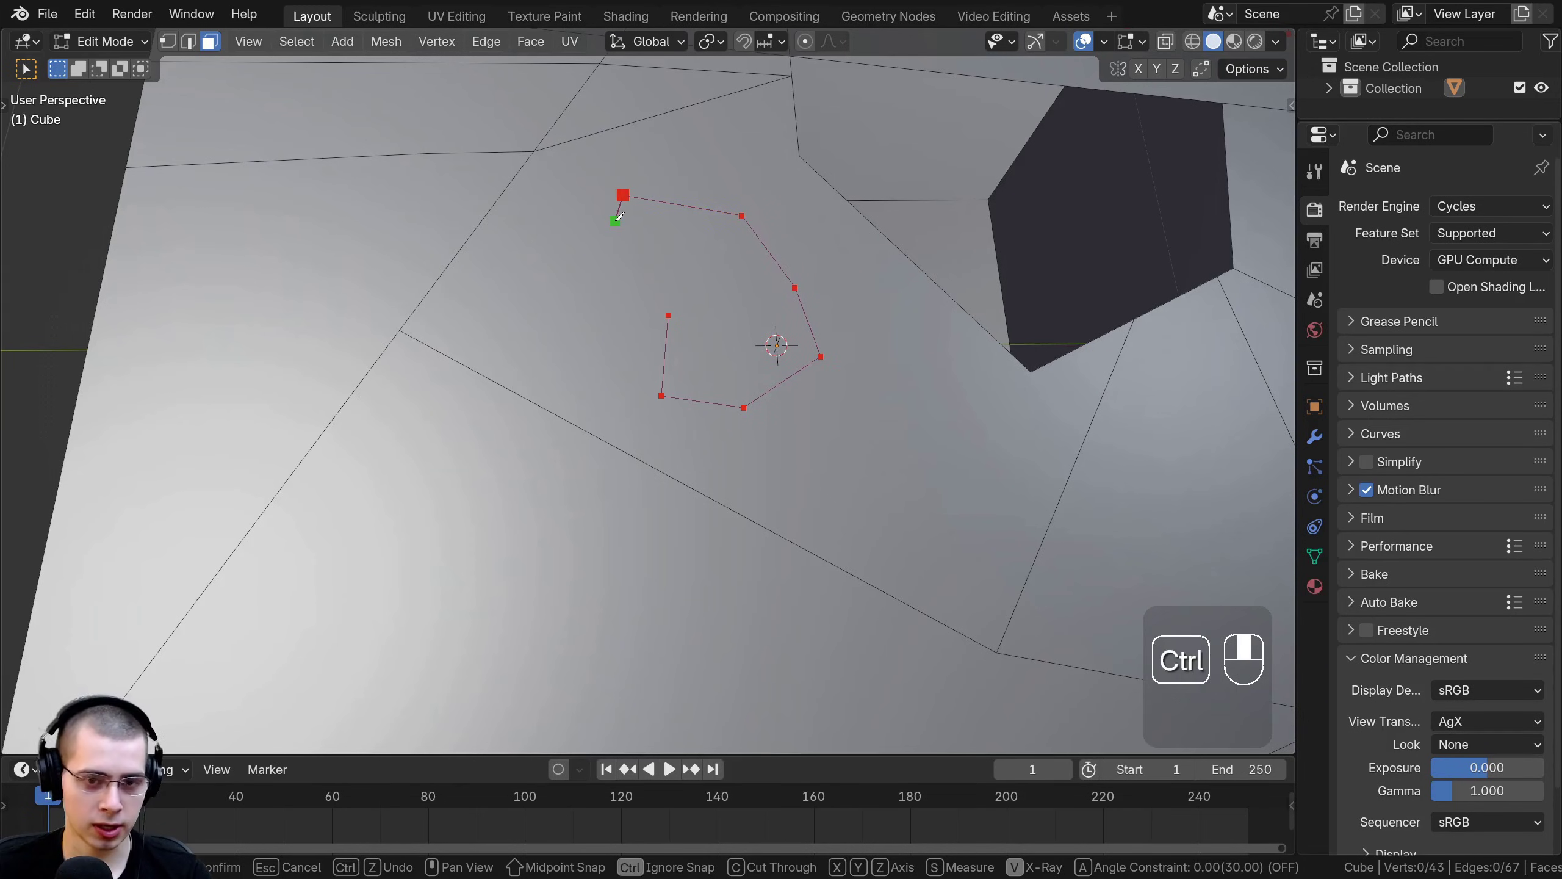
key("ctrl+z")
key("ctrl+z")
key("ctrl+z")
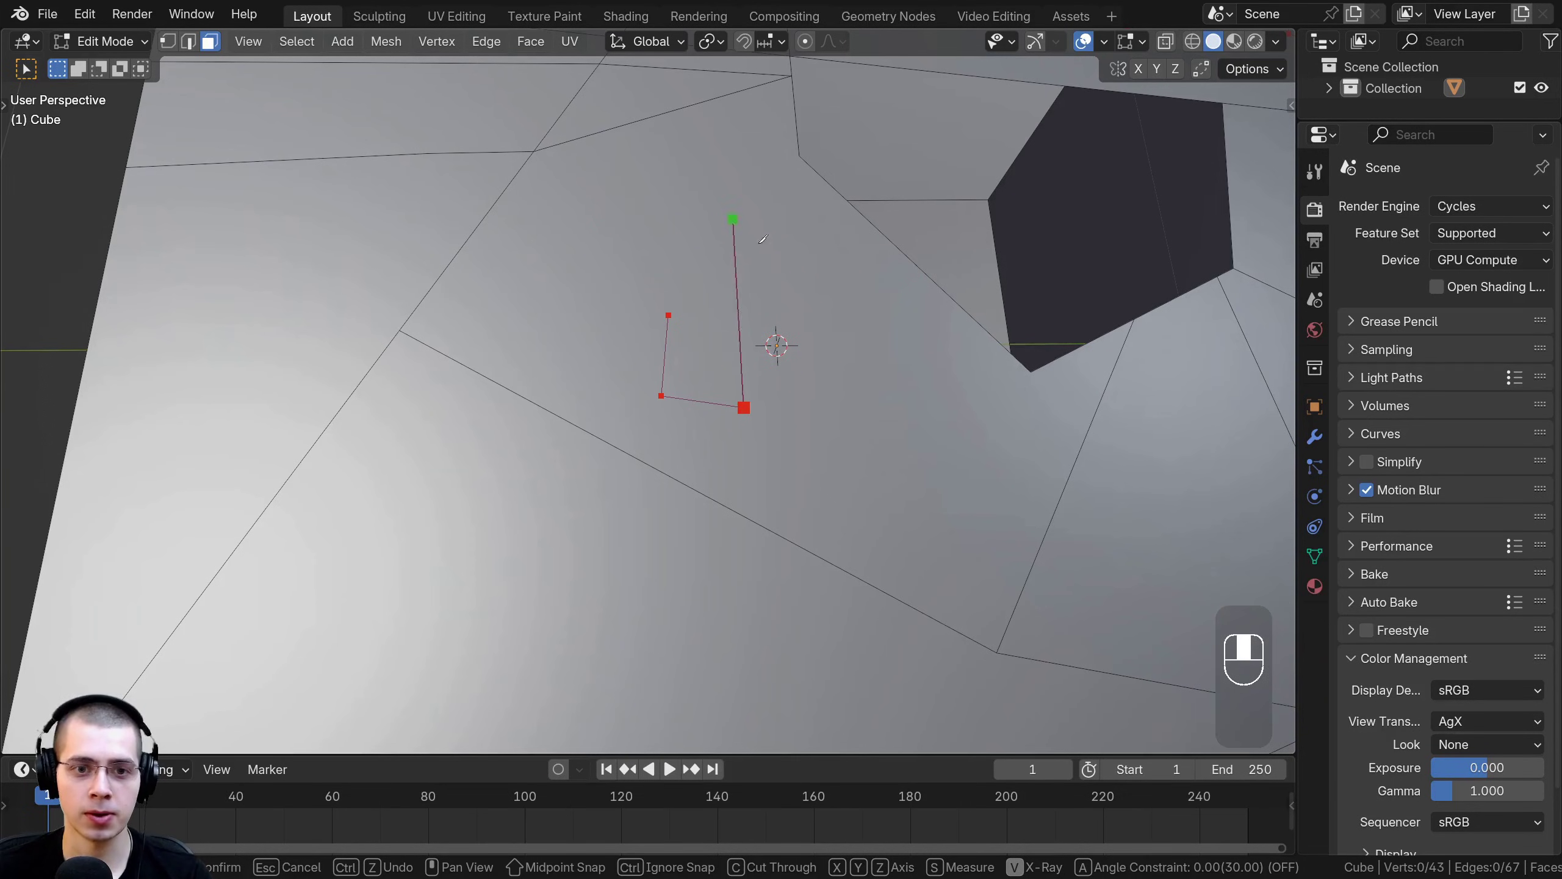
Continue the line straight across the group of edges to the far face, then back across them to the long diagonal cut
middle_click_drag(619, 217, 701, 324)
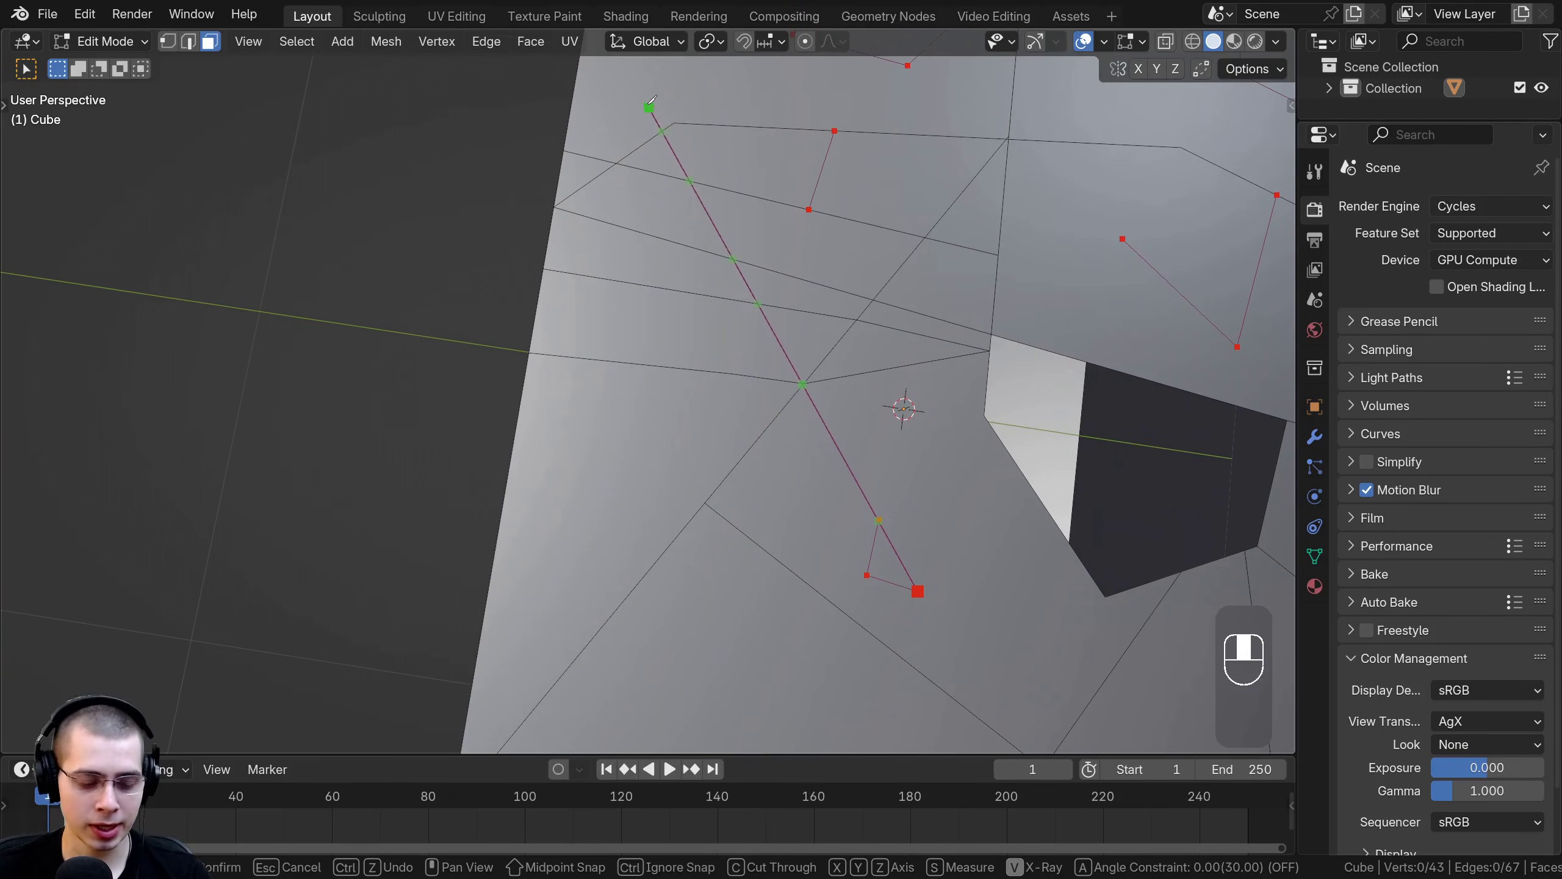
left_click_drag(646, 103, 631, 321)
left_click(620, 362)
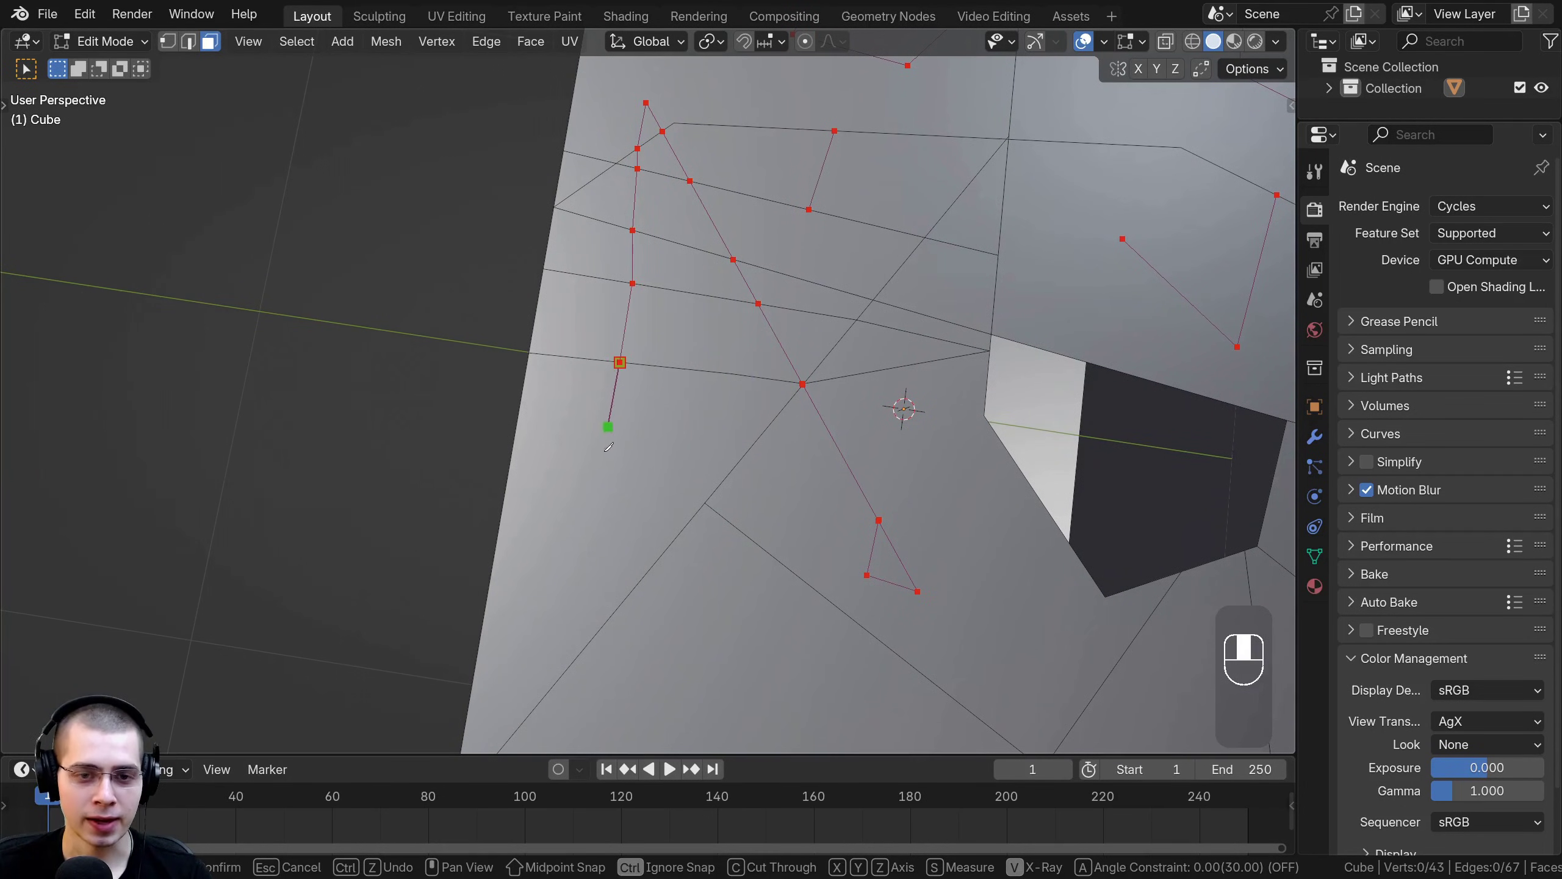
left_click(611, 616)
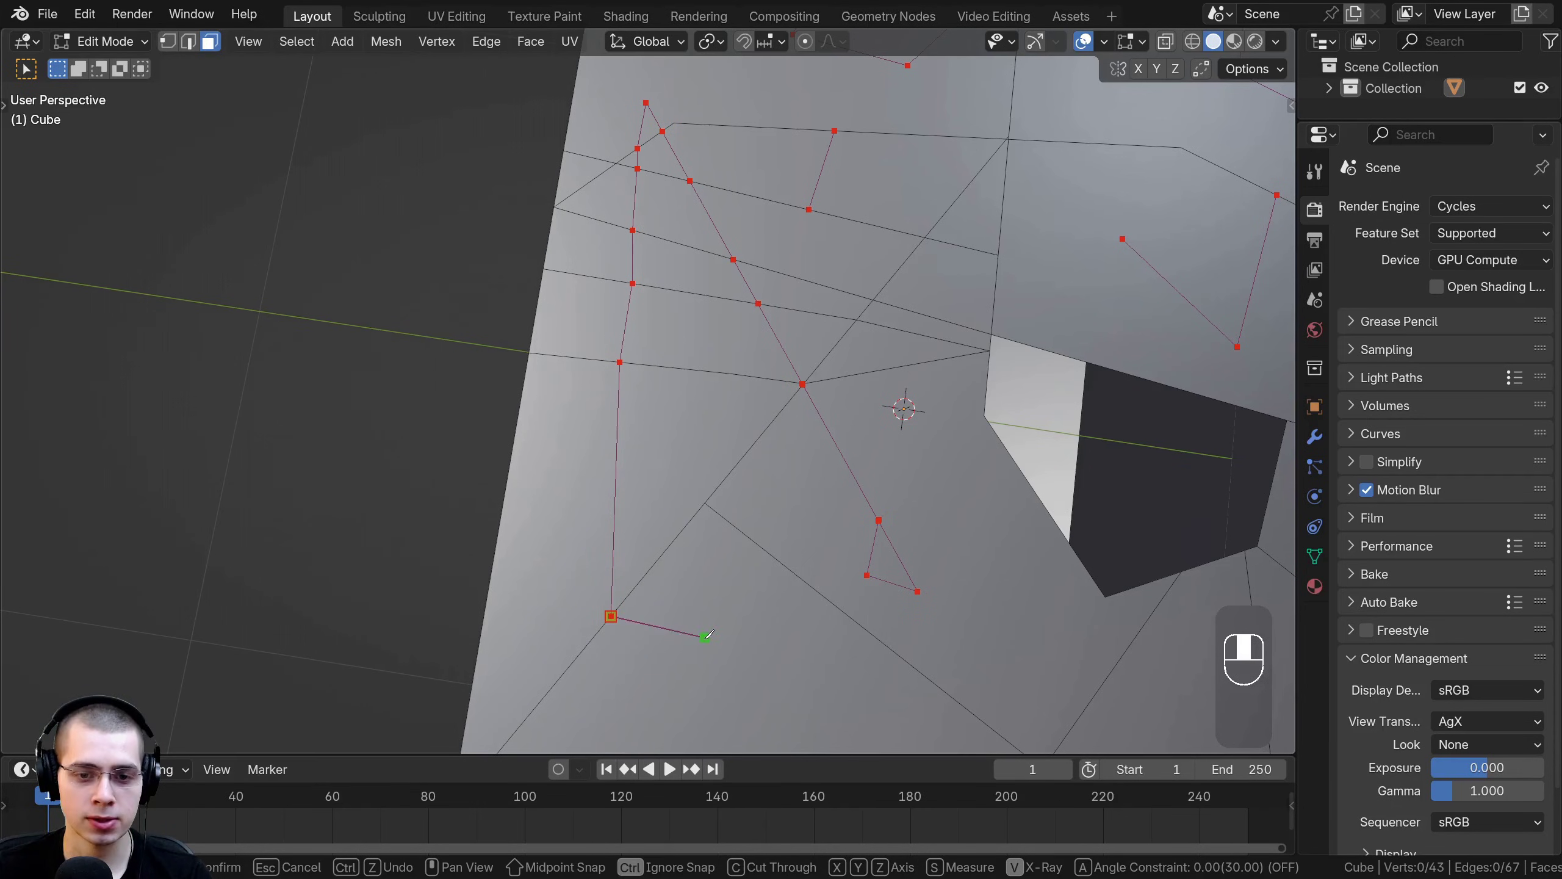
Continue the cut to the neighbouring edge and back over the crossing edges, placing a point on each, up to the bent cut edge
left_click(767, 551)
left_click(745, 453)
left_click(690, 369)
left_click(683, 292)
left_click(689, 180)
left_click(699, 123)
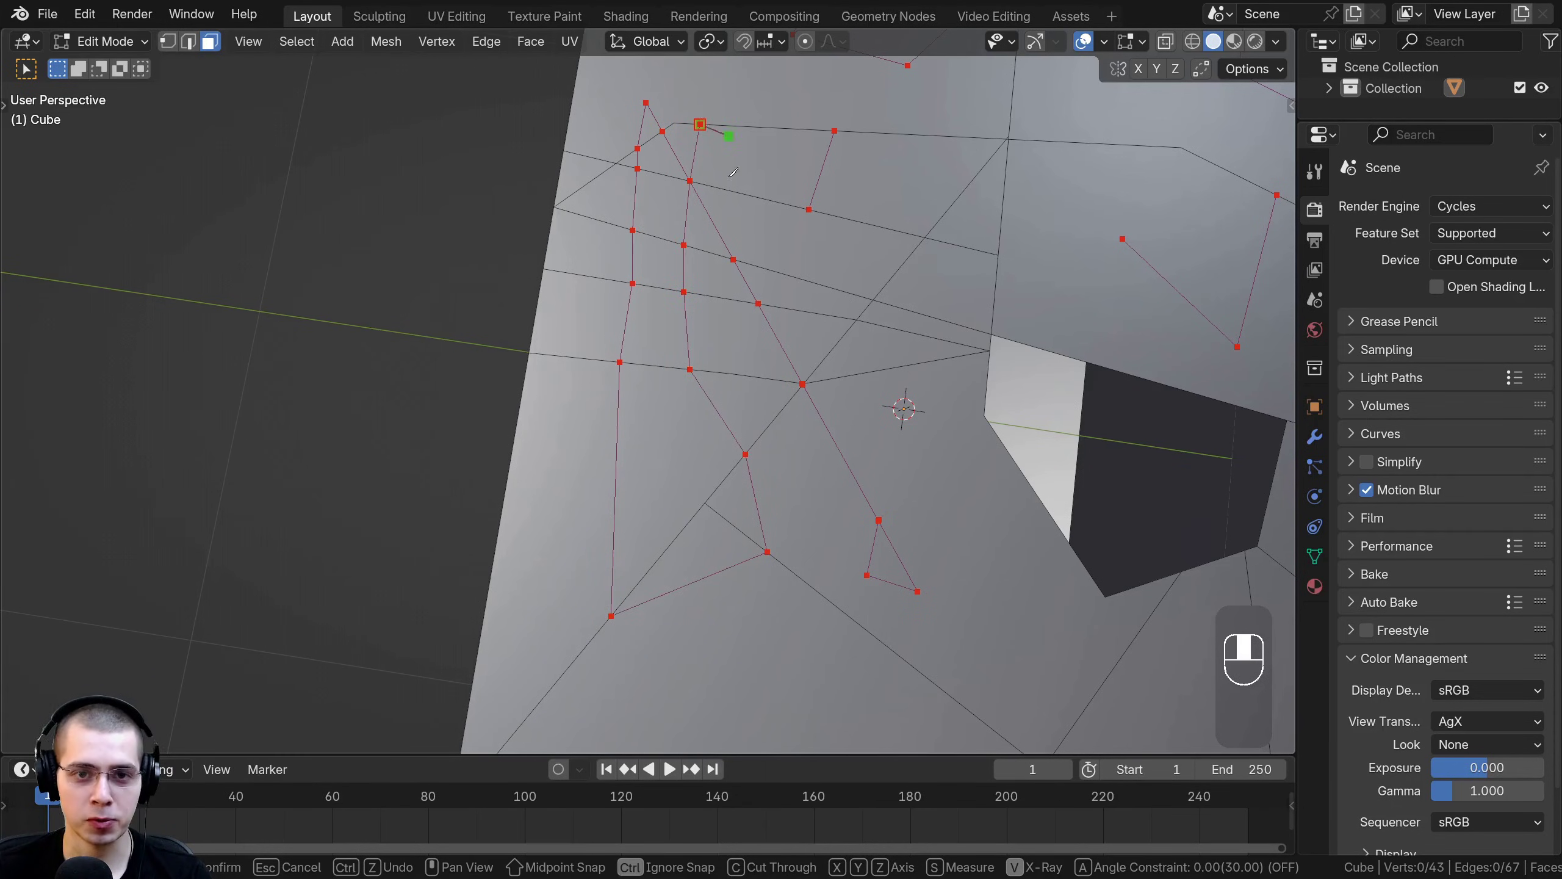
Continue the cut in a zigzag back and forth across the group of edges, towards the vertical centre edge, and apply all the cuts
left_click(762, 377)
left_click(784, 129)
left_click(831, 435)
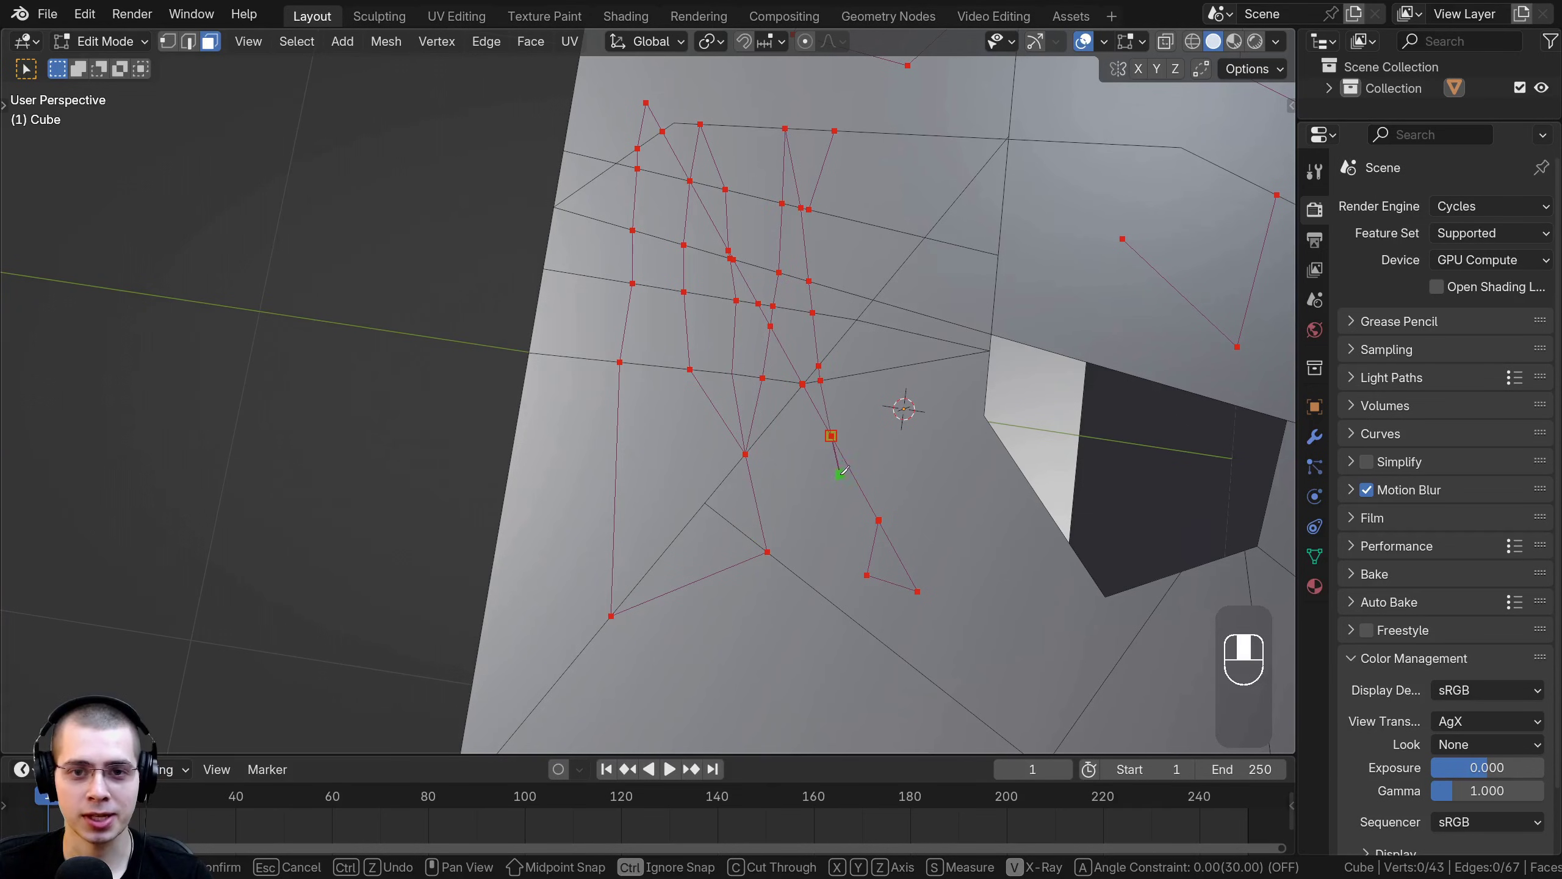
left_click(859, 132)
left_click(899, 367)
left_click(916, 134)
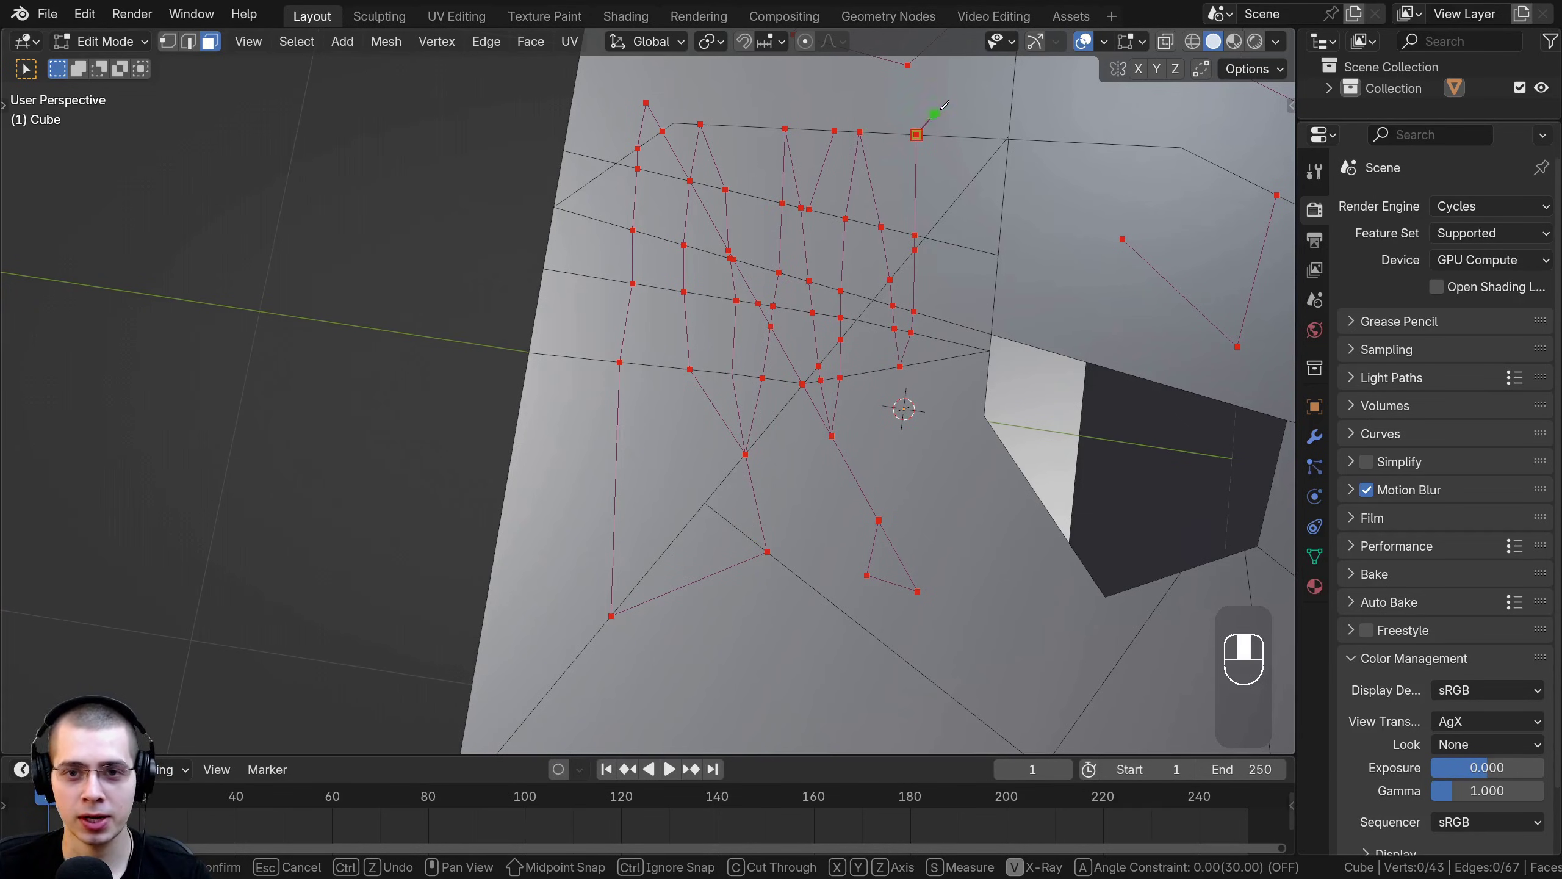
key("Return")
middle_click_drag(711, 90, 701, 142, "shift")
scroll(759, 376, "down", 3)
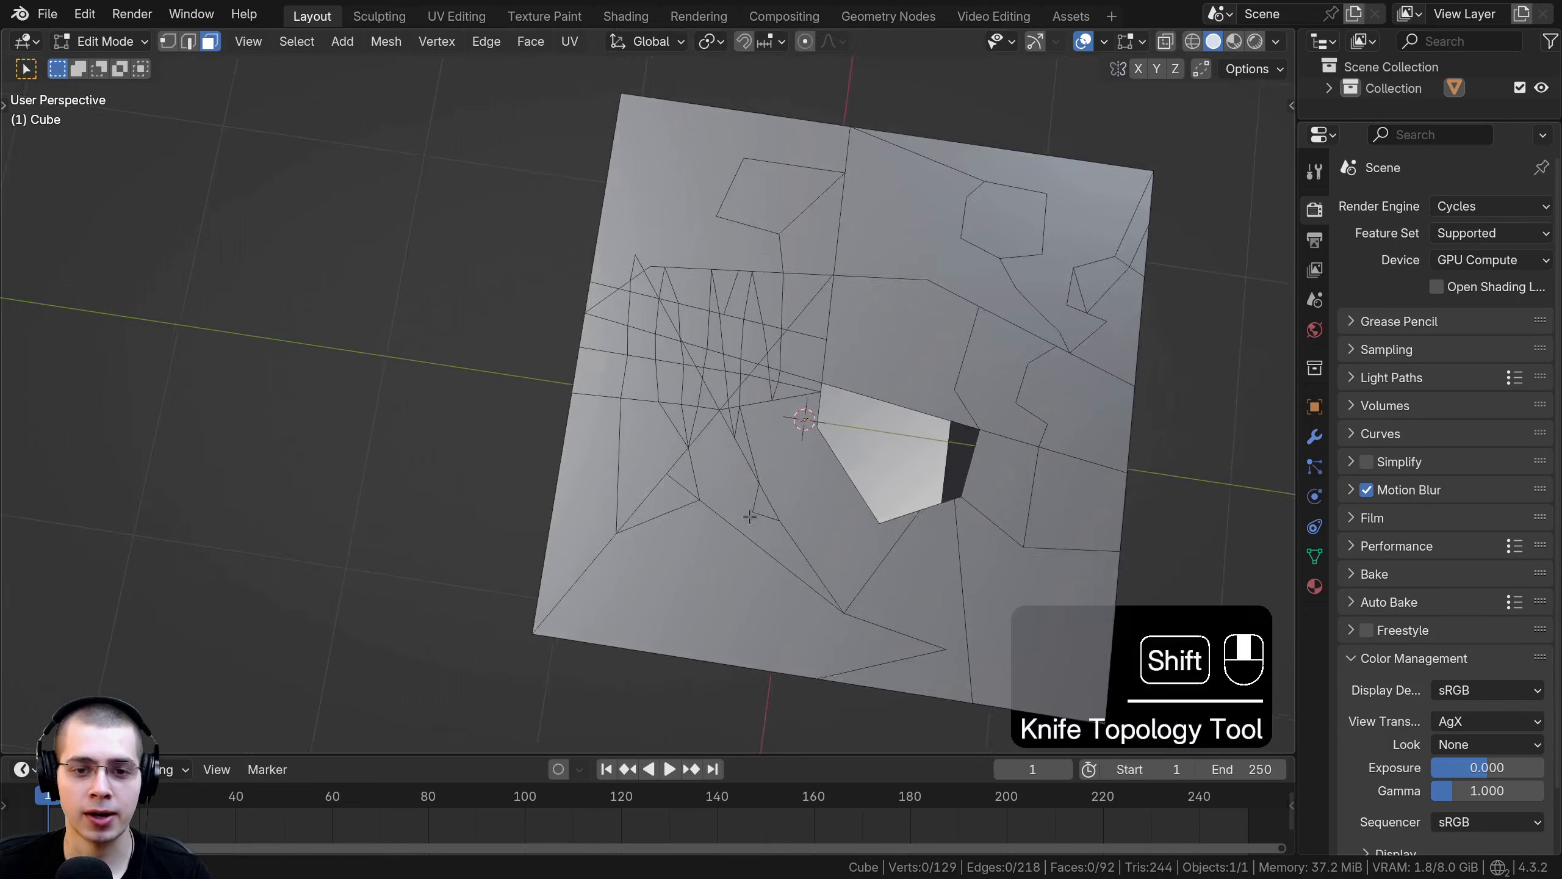
Knife the fresh cube's top face straight across between two opposite side edges, snapping to the edge midpoint, and apply
middle_click_drag(749, 517, 768, 483, "shift")
middle_click_drag(769, 483, 846, 486)
scroll(834, 531, "up", 2)
mouse_move(846, 486)
middle_mouse_down("shift")
mouse_move(834, 530)
mouse_move(861, 499)
middle_mouse_up("shift")
scroll(829, 496, "up", 2)
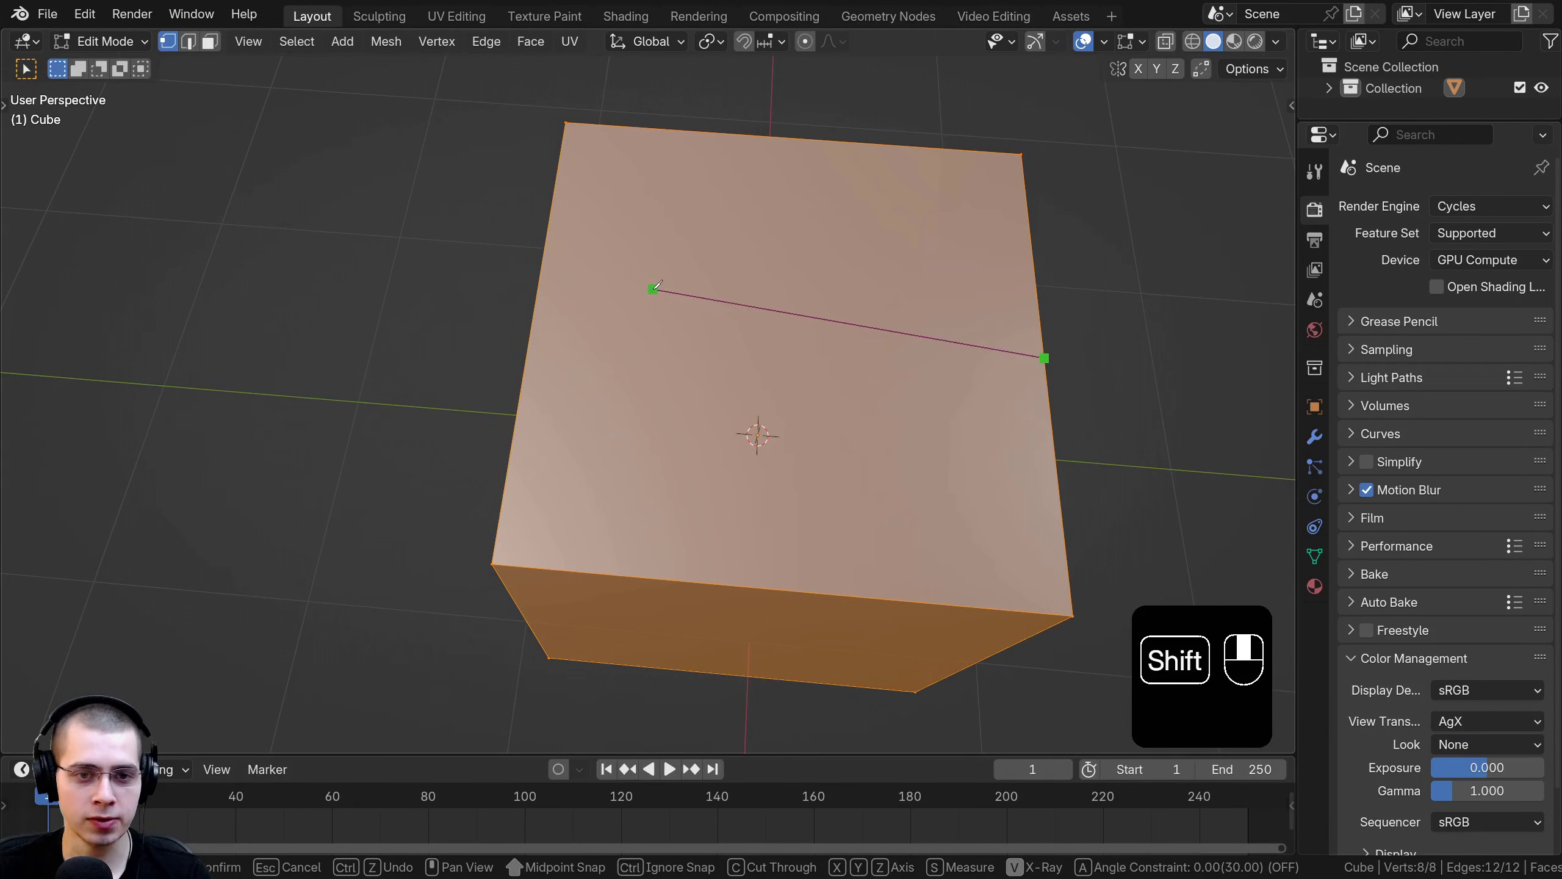
left_click(534, 316, "shift")
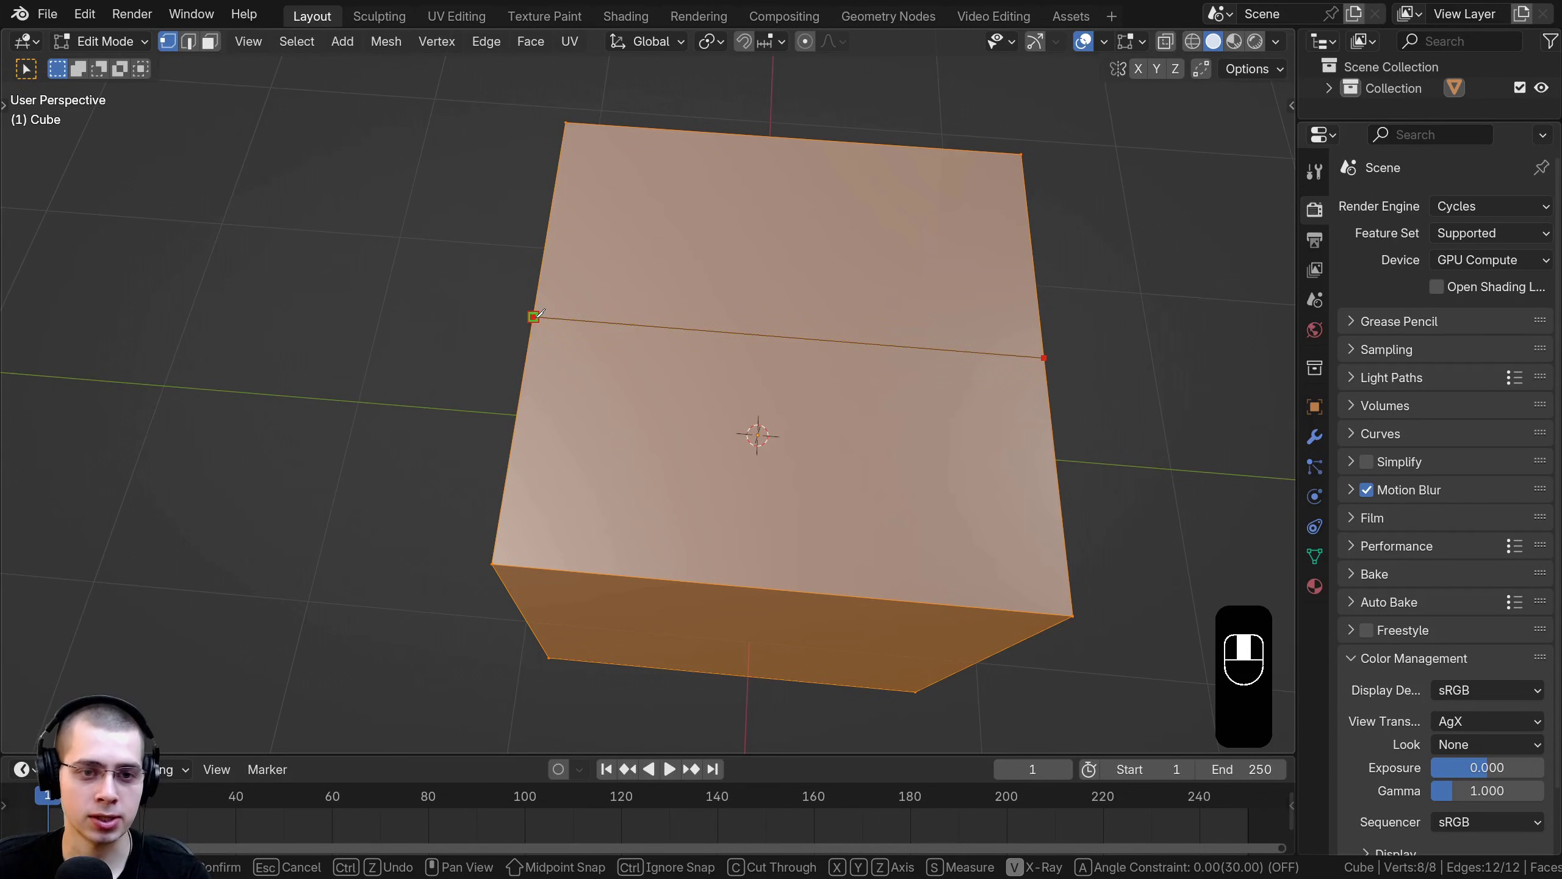
key("Return")
Knife a bent line with four points inside the top face, from its back edge to the straight middle cut, and apply
middle_click_drag(564, 313, 604, 300)
key("k")
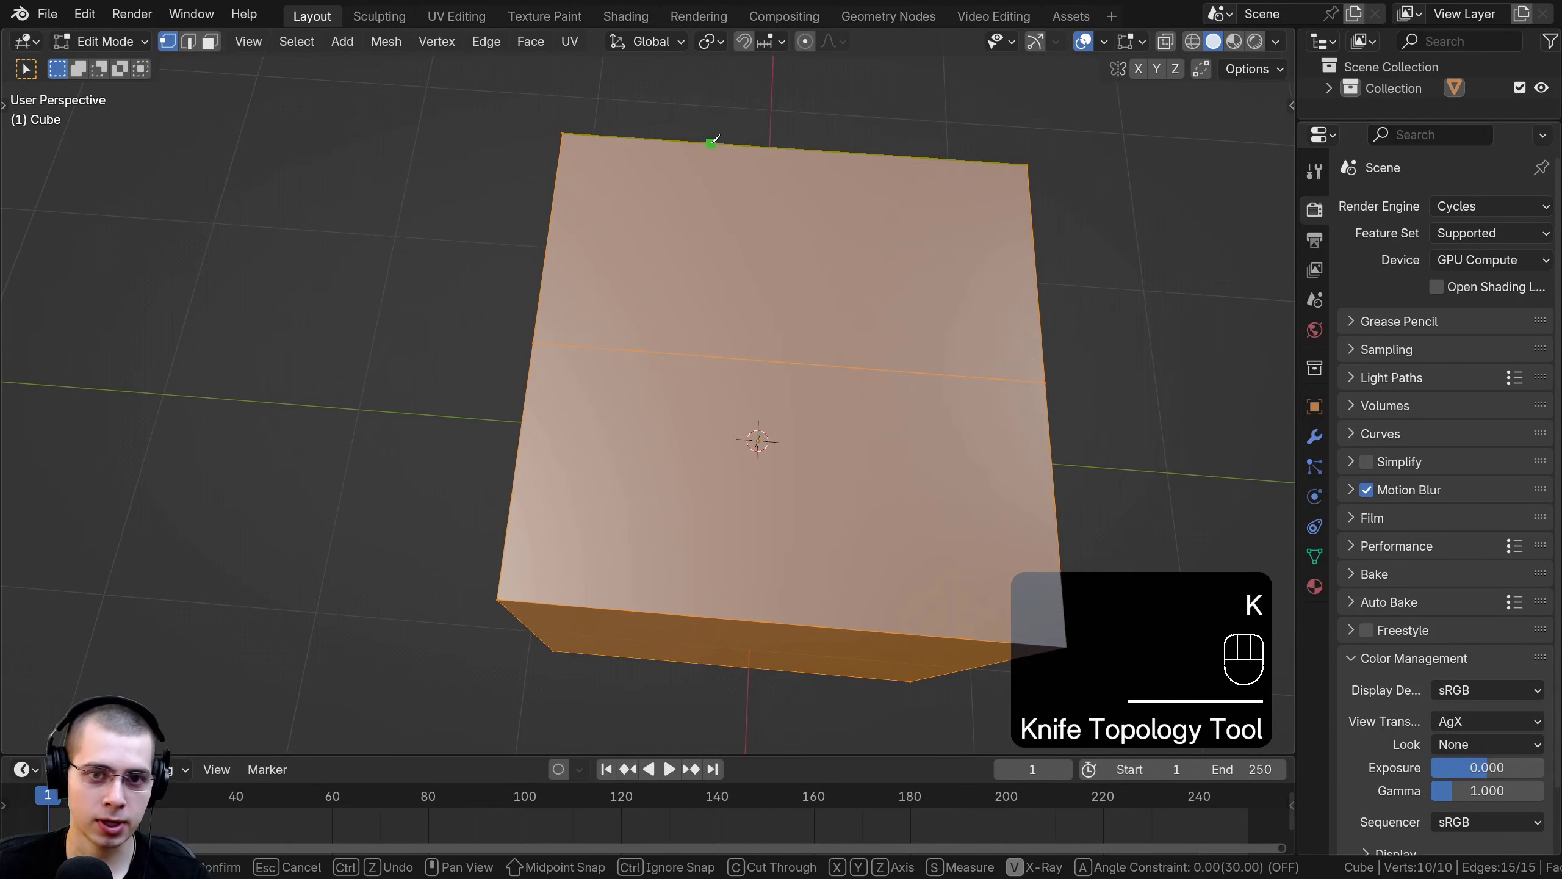
left_click(712, 143)
left_click(613, 210)
left_click(637, 248)
left_click(719, 200)
left_click(762, 207)
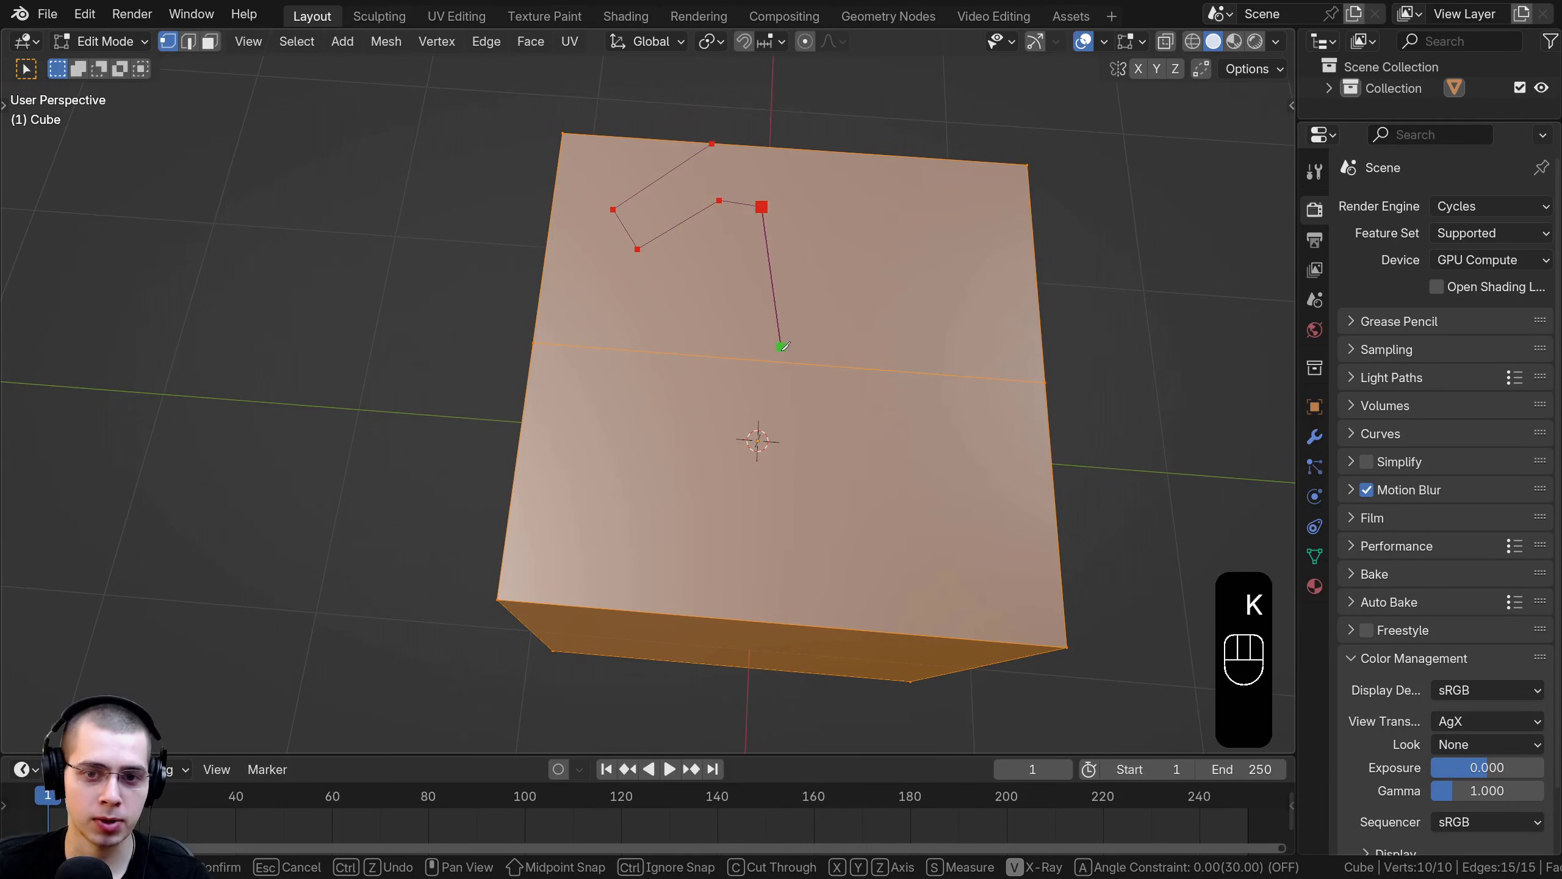
left_click(782, 346)
key("Return")
Knife a line from the top face's side edge to the midpoint of the bent cut's last segment, using midpoint snapping, and apply
key("k")
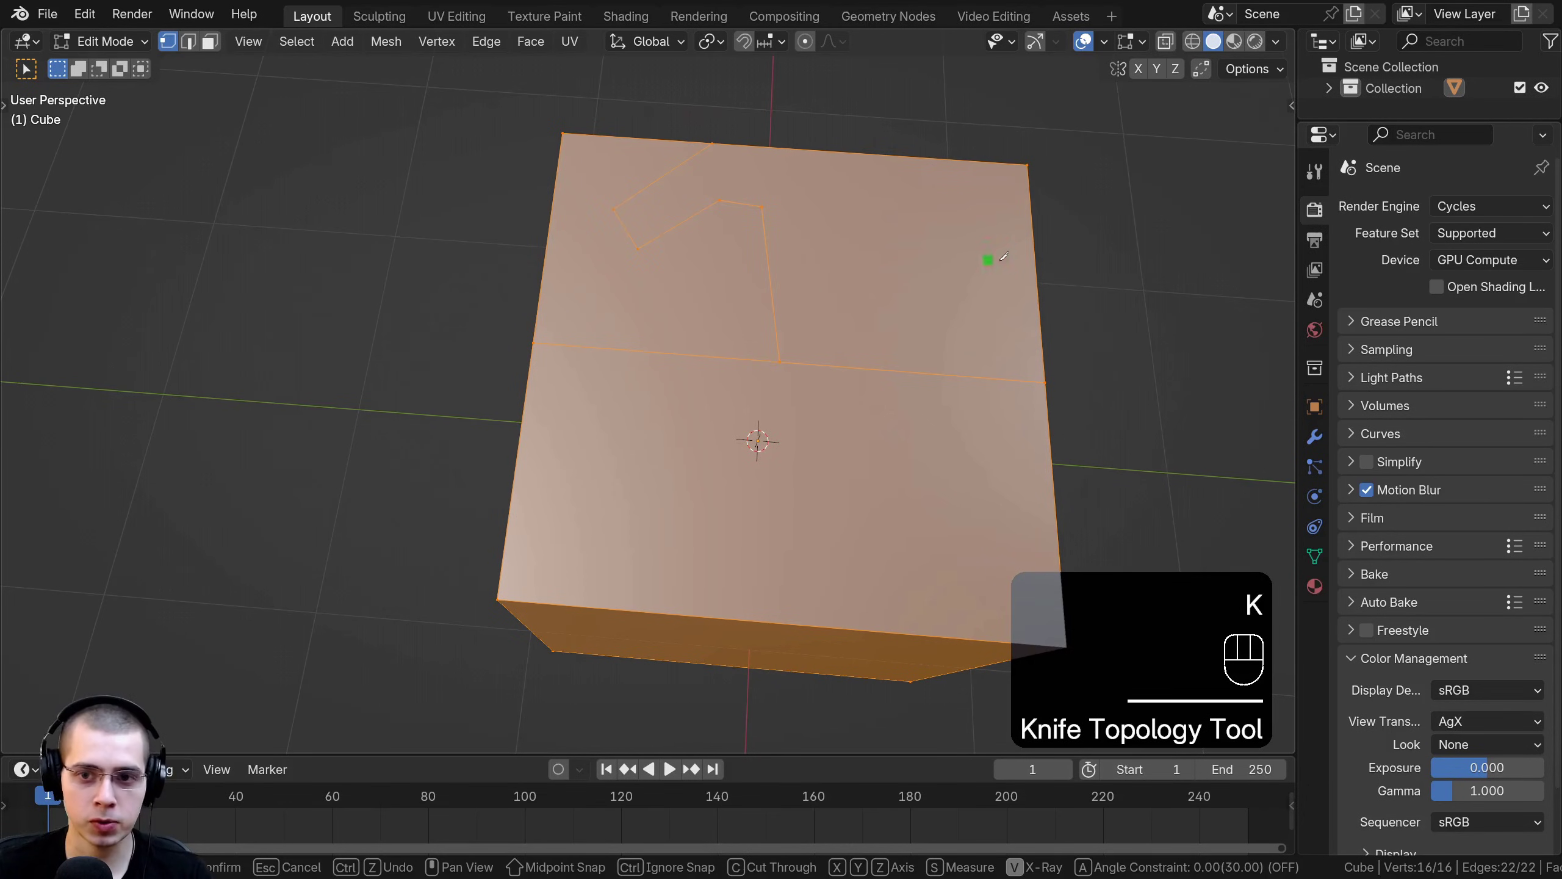
left_click(1034, 256)
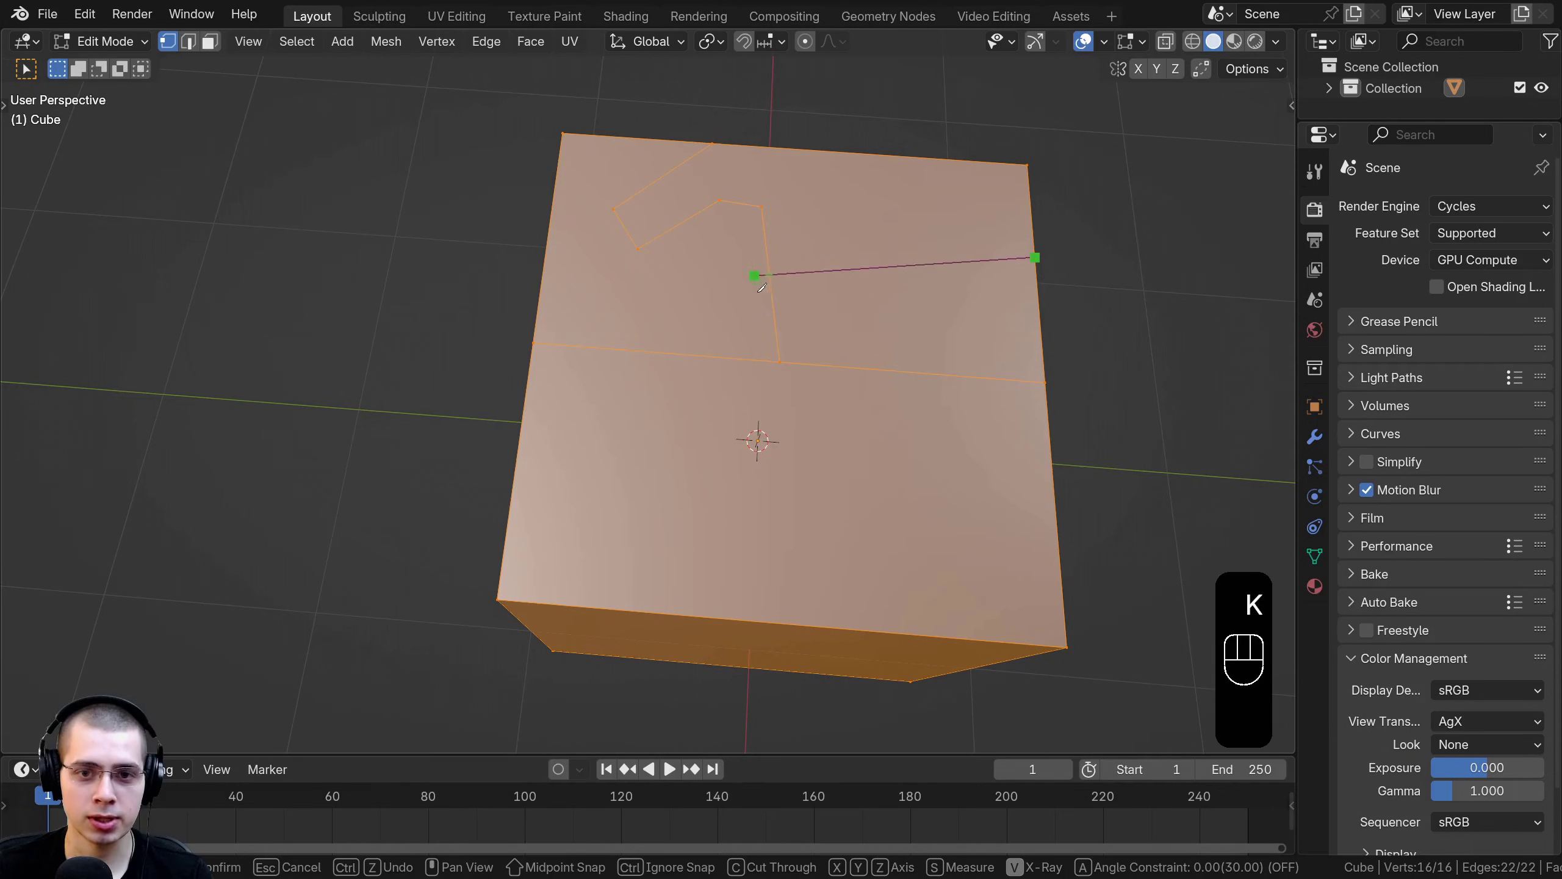
key("shift")
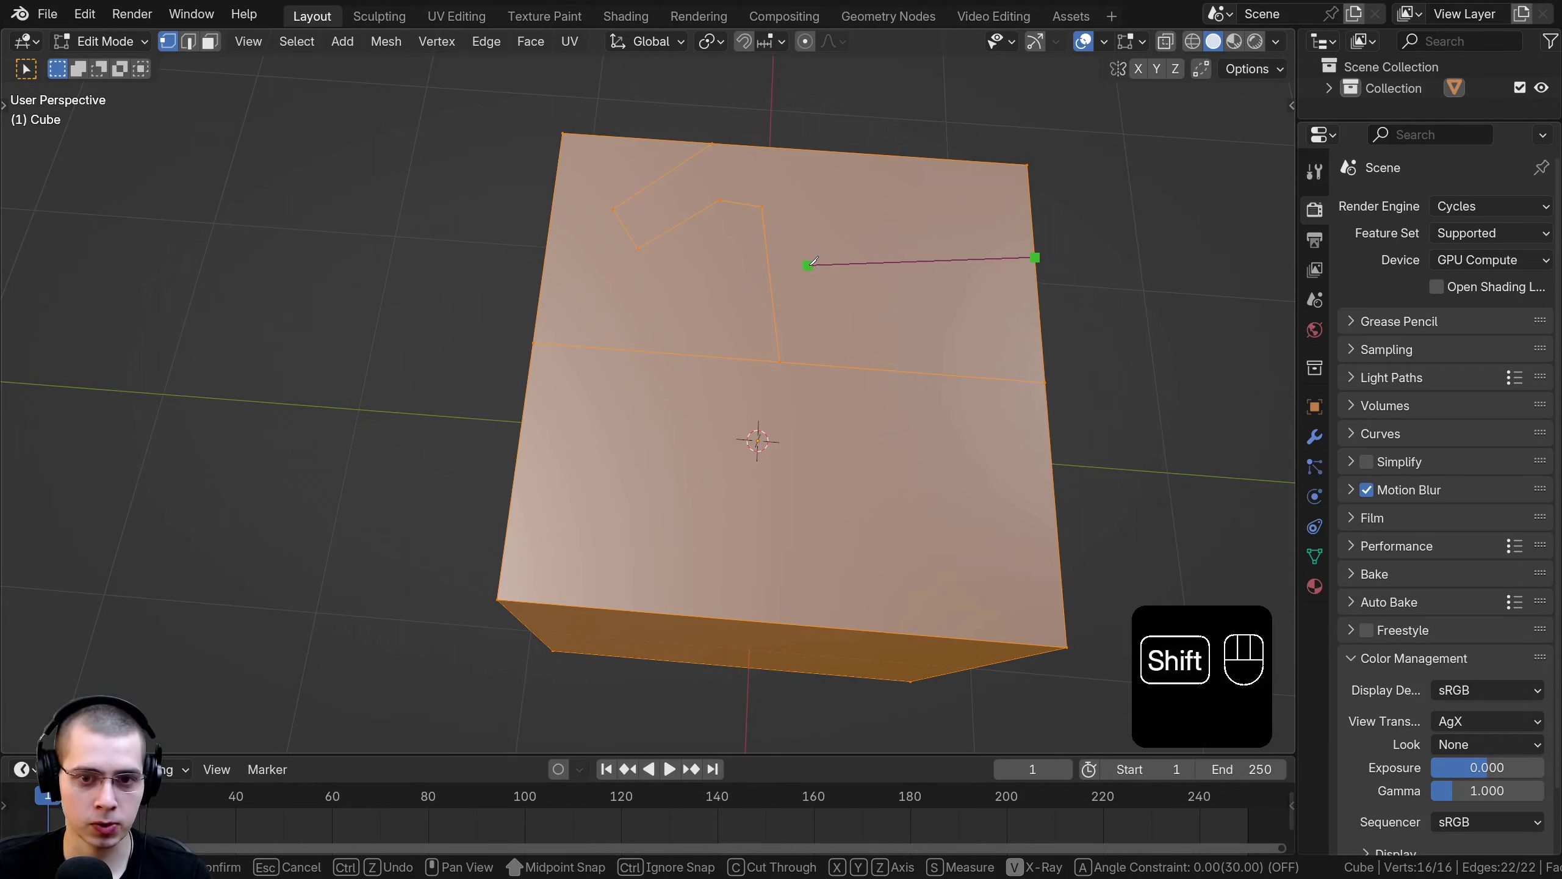
left_click(770, 282, "shift")
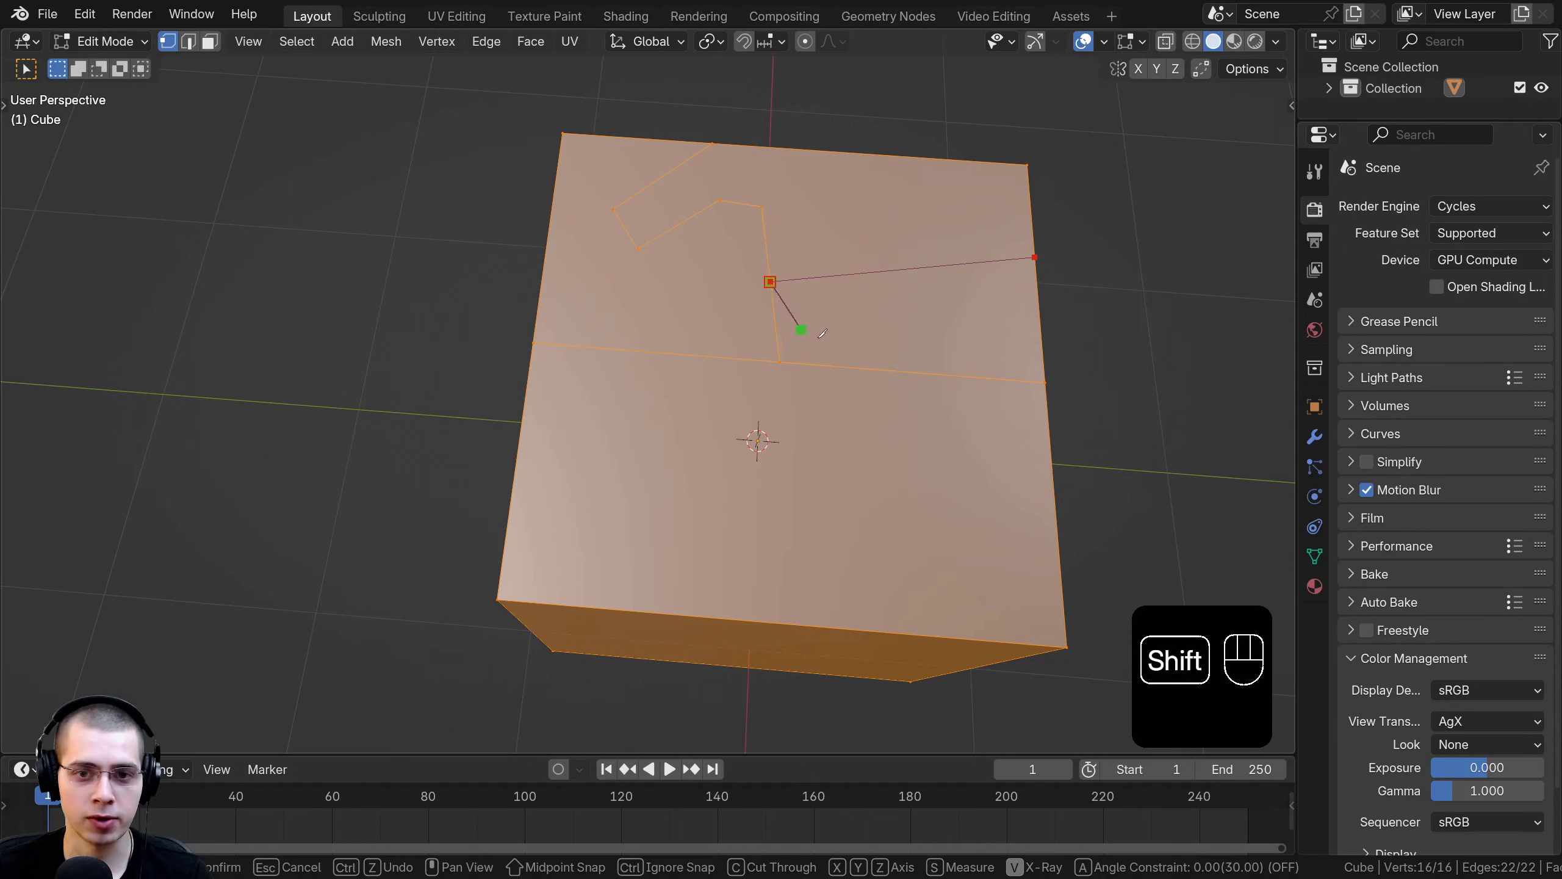
key("Return")
Start a knife cut on the middle cut and place its next point right beside the top face's front corner, ignoring snapping
middle_click_drag(837, 381, 785, 429)
scroll(785, 429, "up", 3)
key("k")
middle_click_drag(928, 375, 983, 244, "shift")
left_click(971, 158)
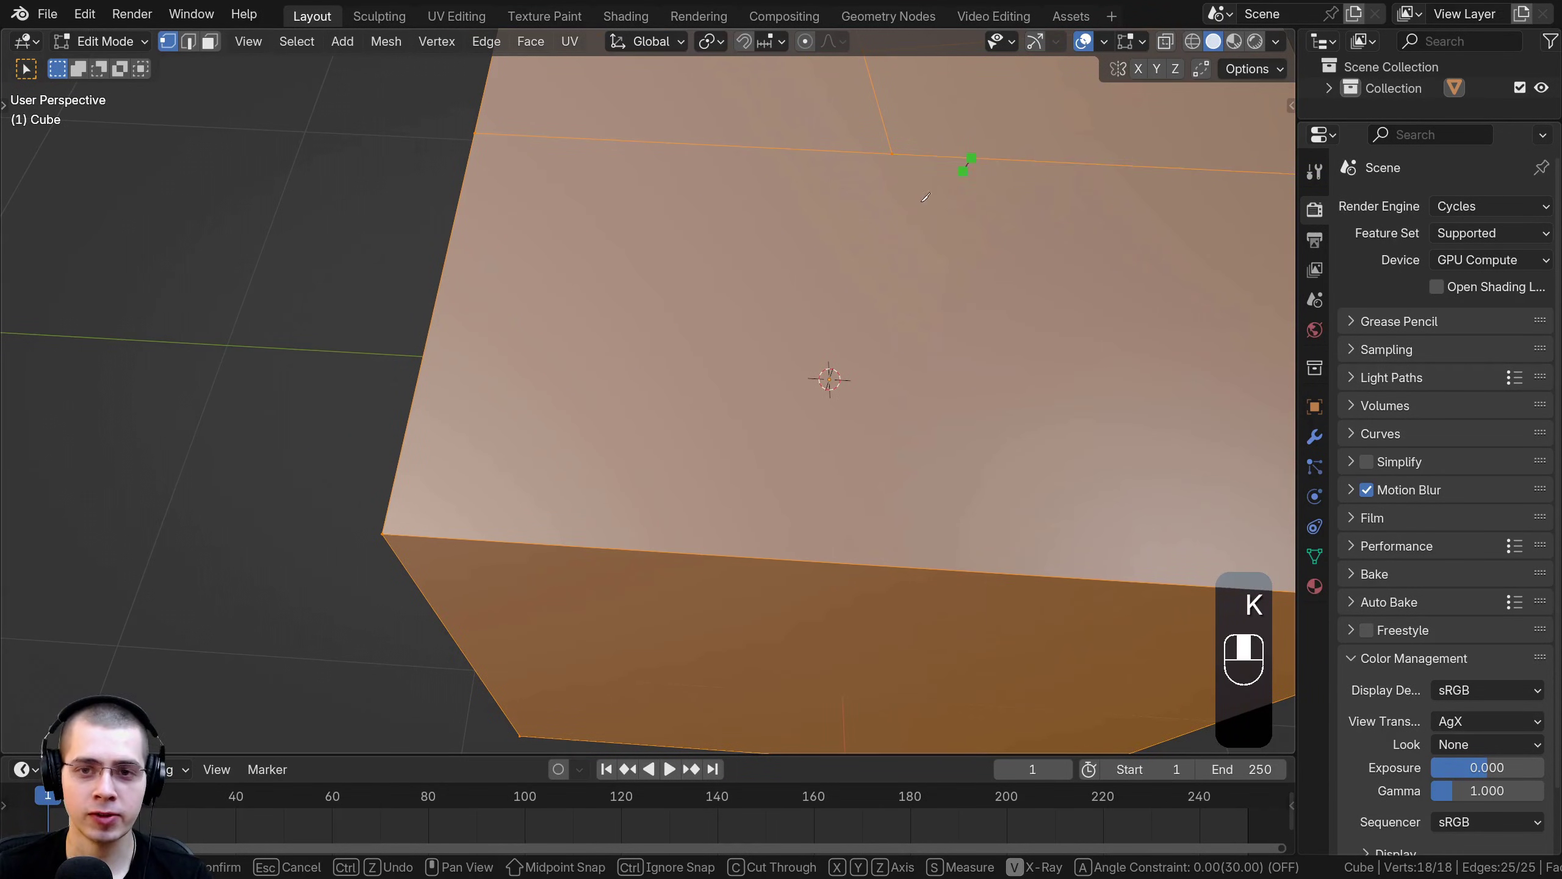
middle_click_drag(530, 443, 655, 406, "shift")
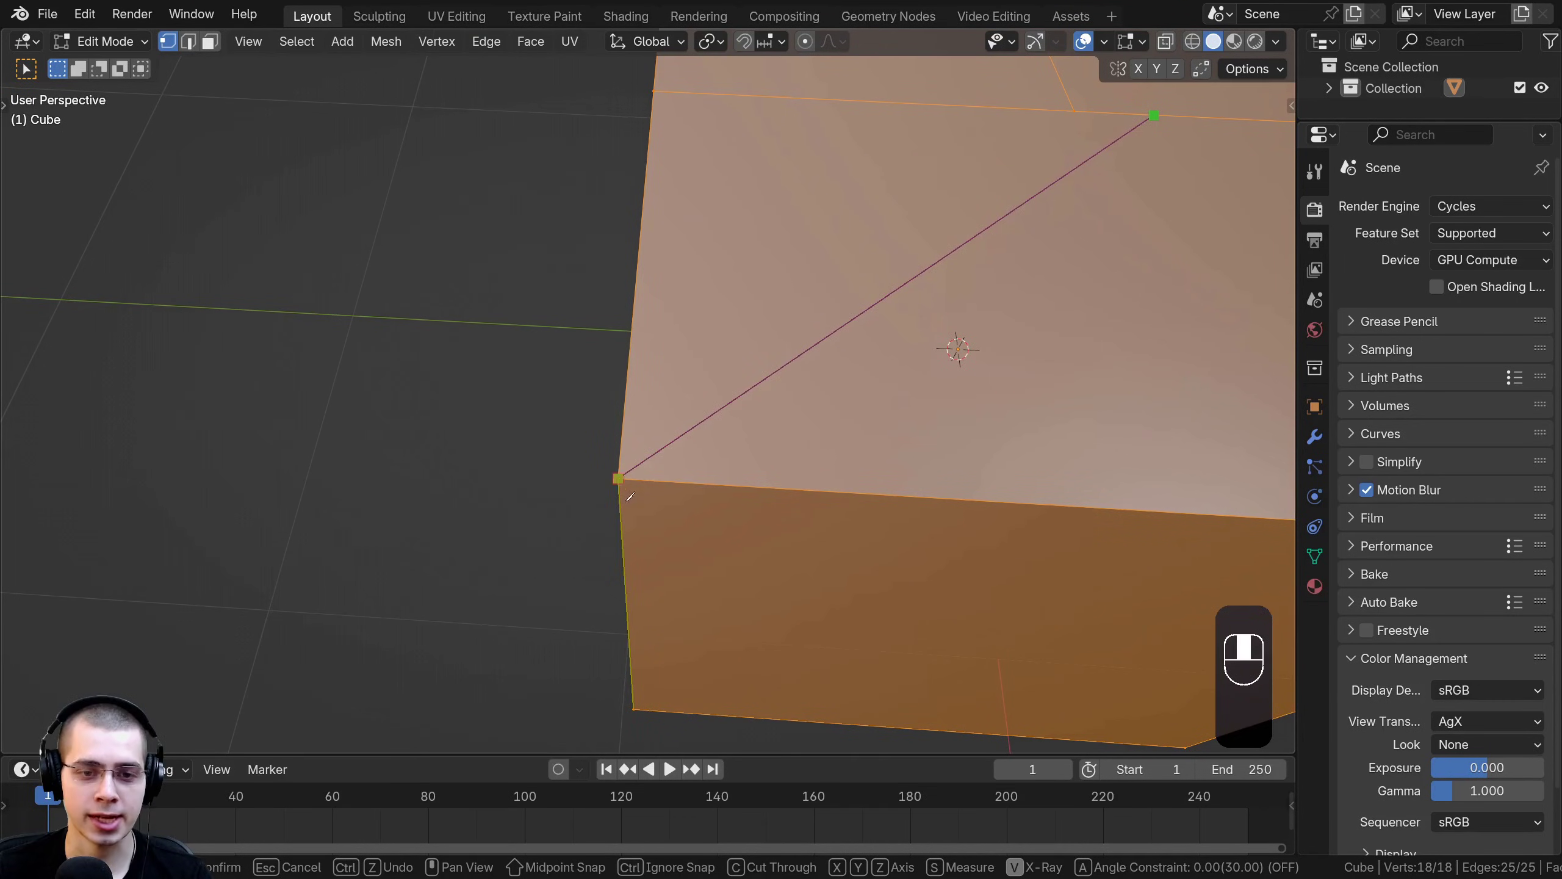
middle_click_drag(618, 476, 707, 358, "shift")
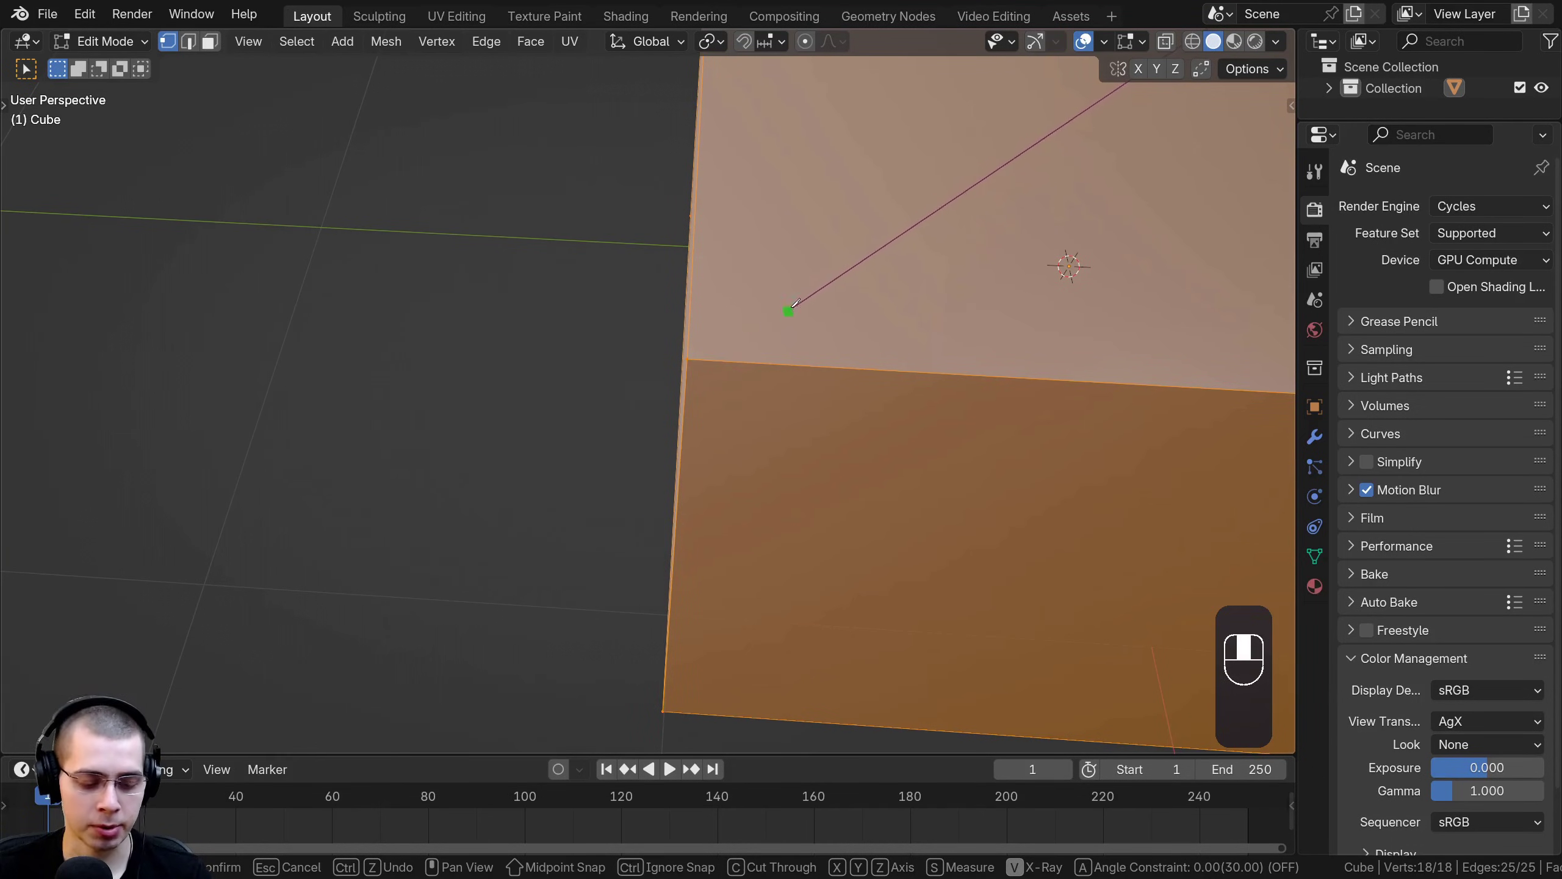
key("ctrl")
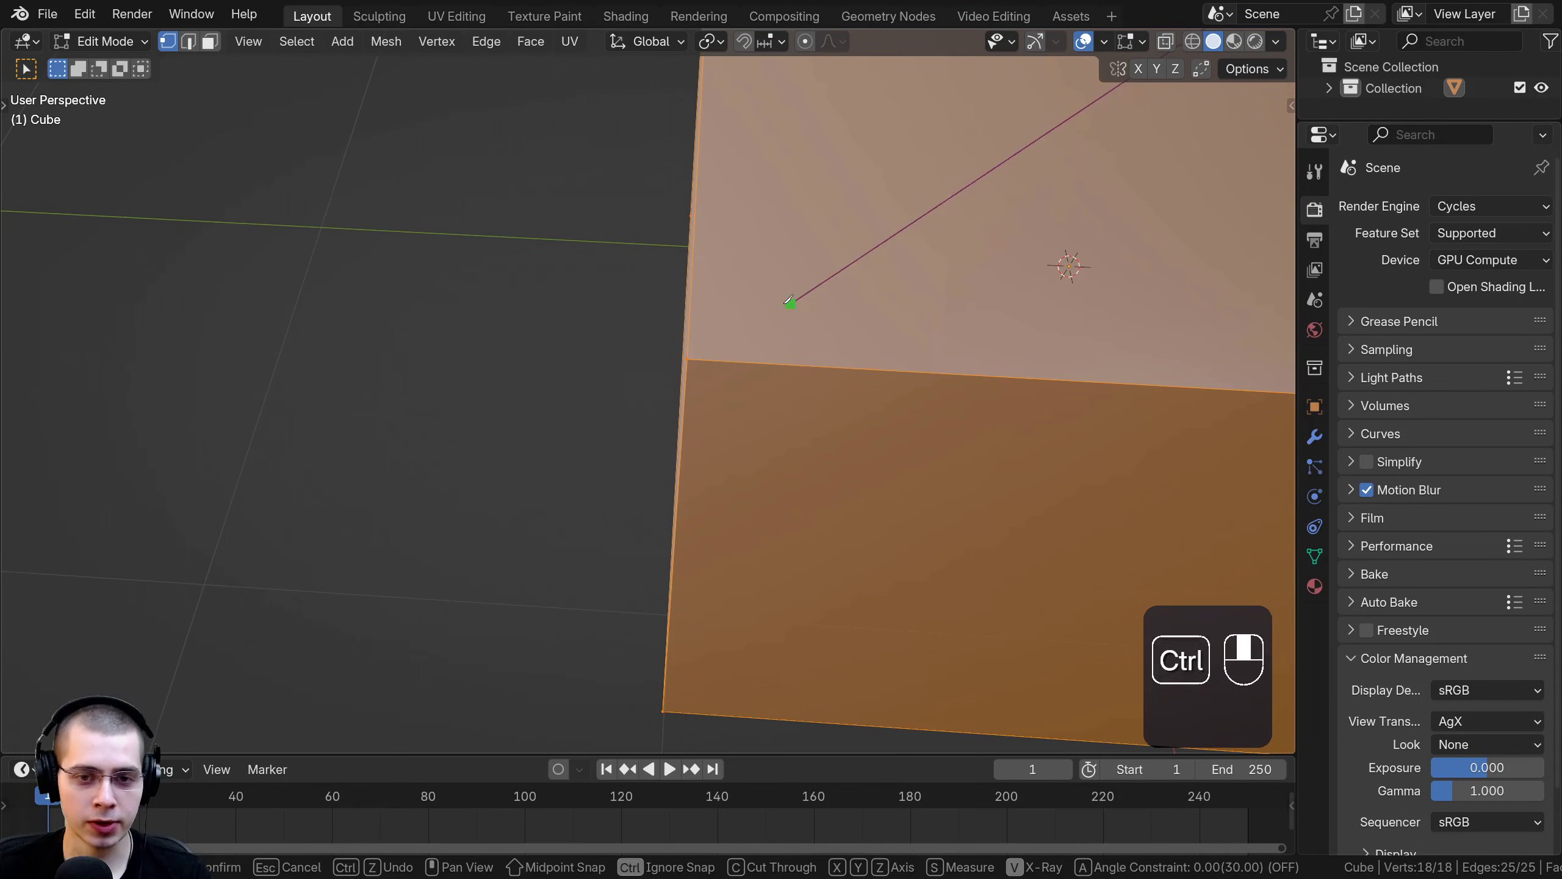
left_click(697, 360, "ctrl")
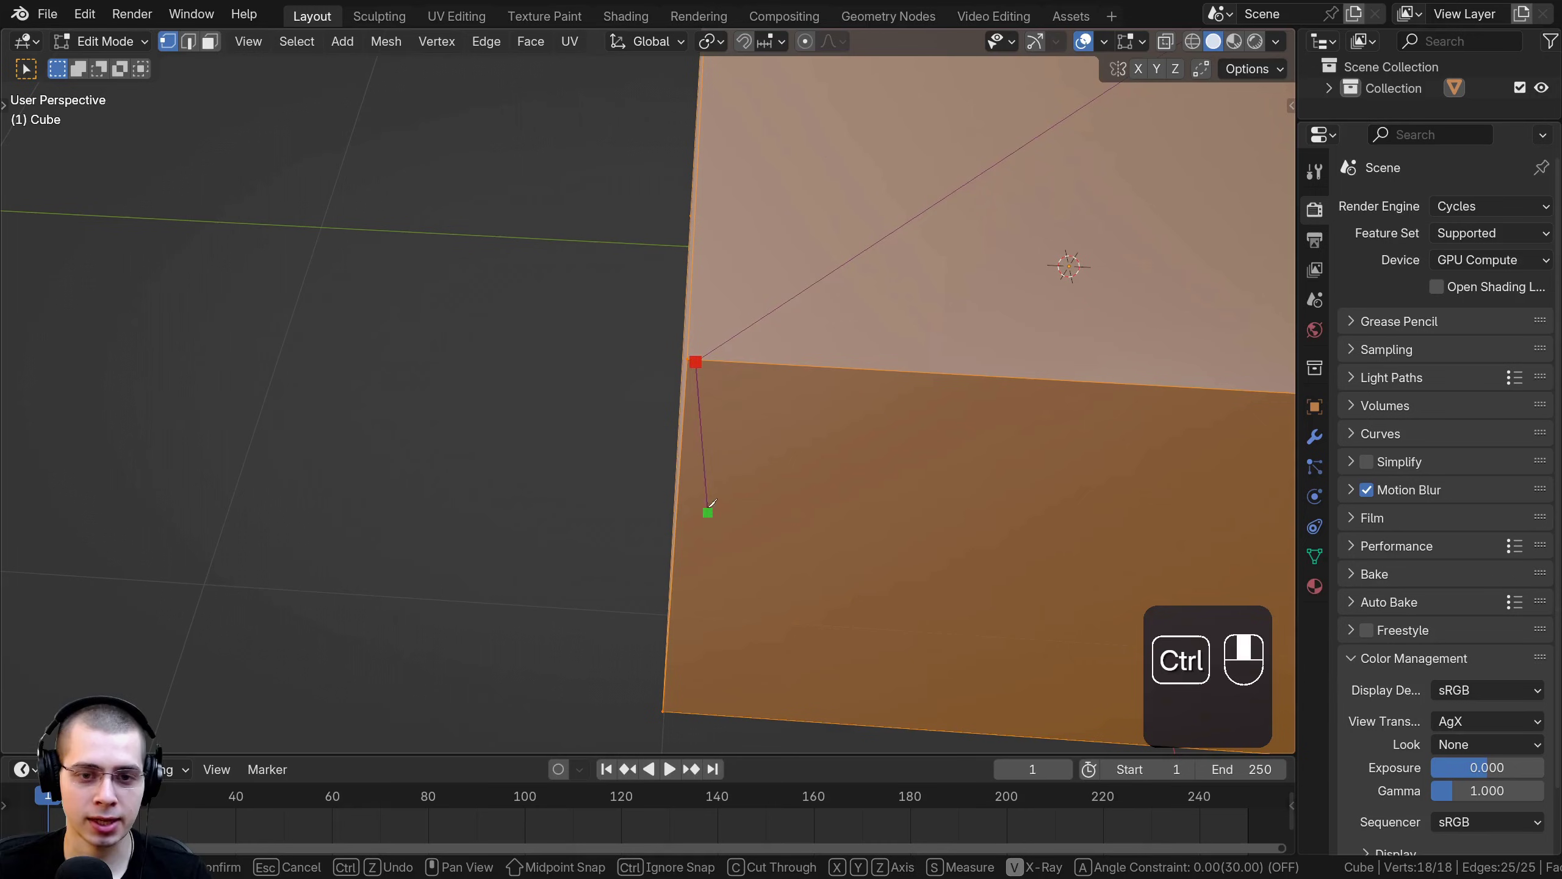
Continue the cut from the corner down onto the front side face, apply it, and inspect the gap at the corner
left_click(741, 508, "ctrl")
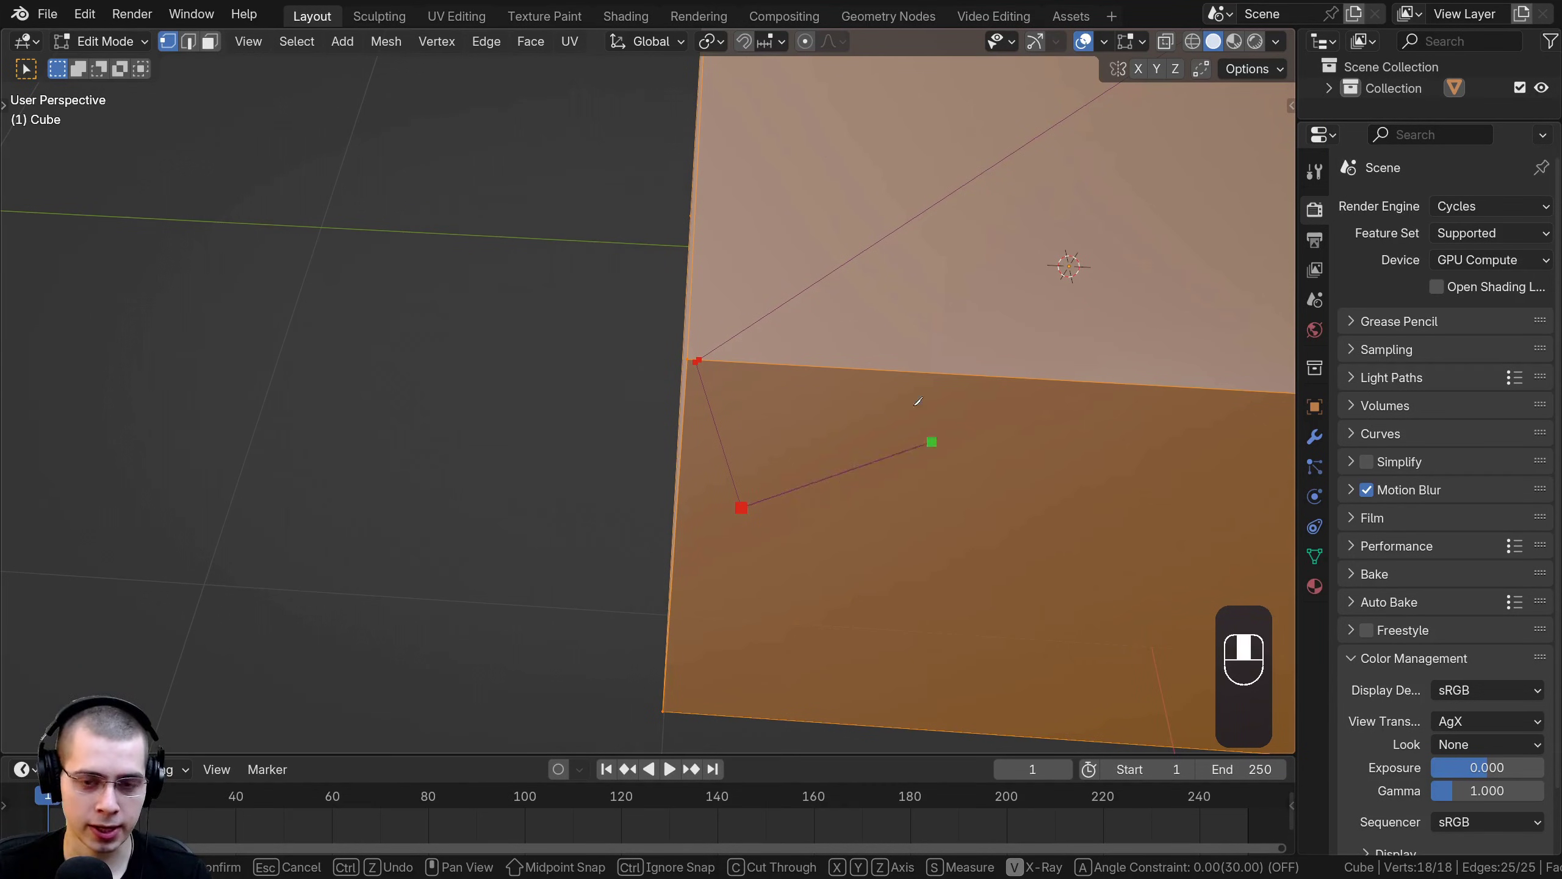
left_click(876, 369)
key("Return")
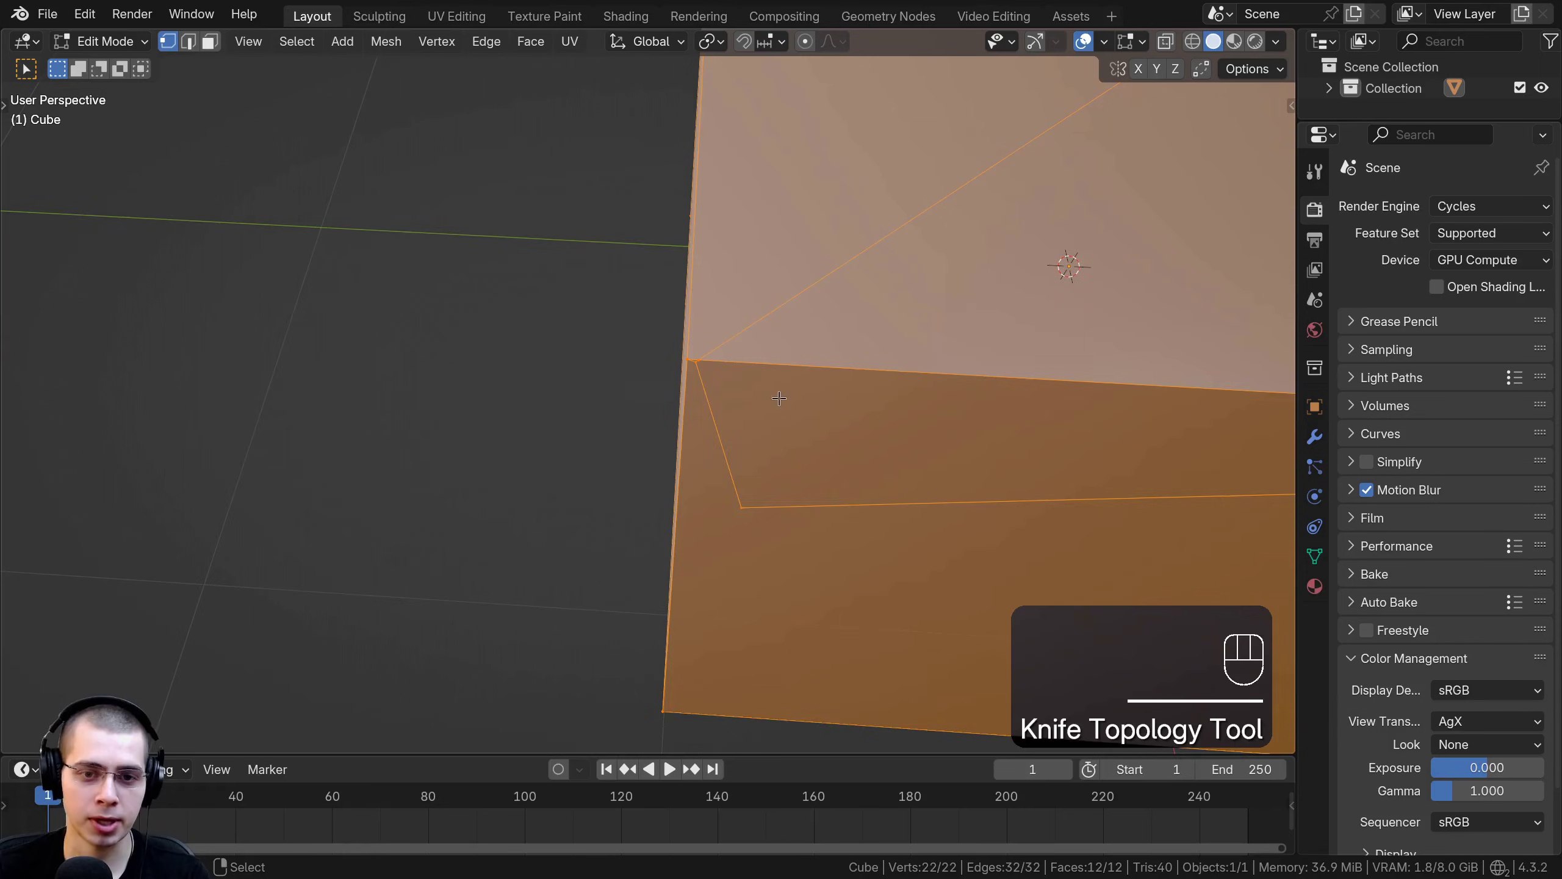
middle_click_drag(877, 369, 720, 332)
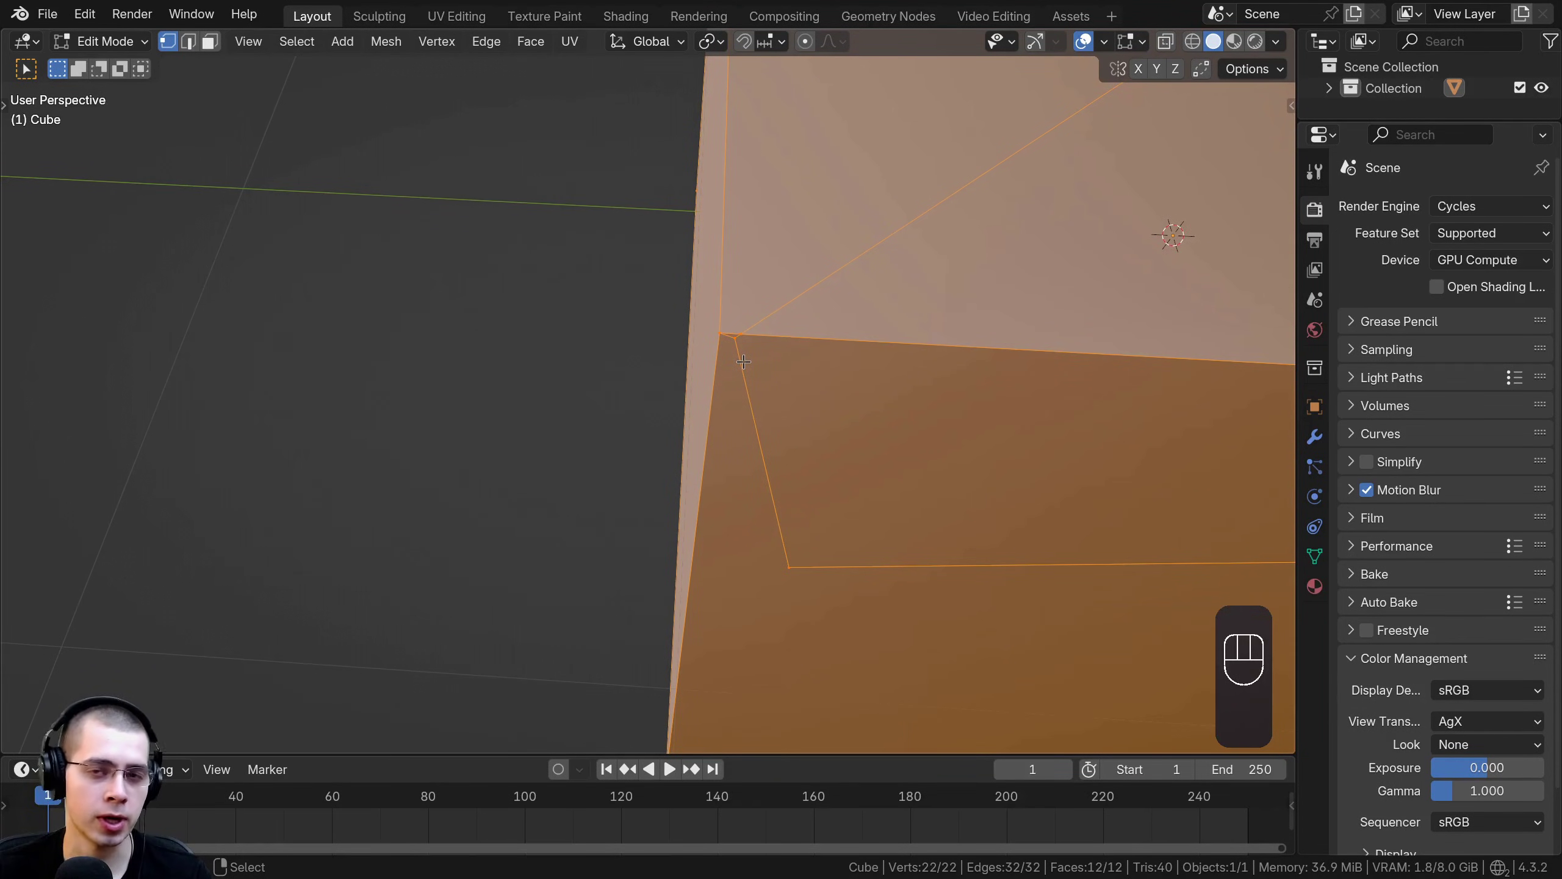
middle_click_drag(859, 409, 784, 482, "shift")
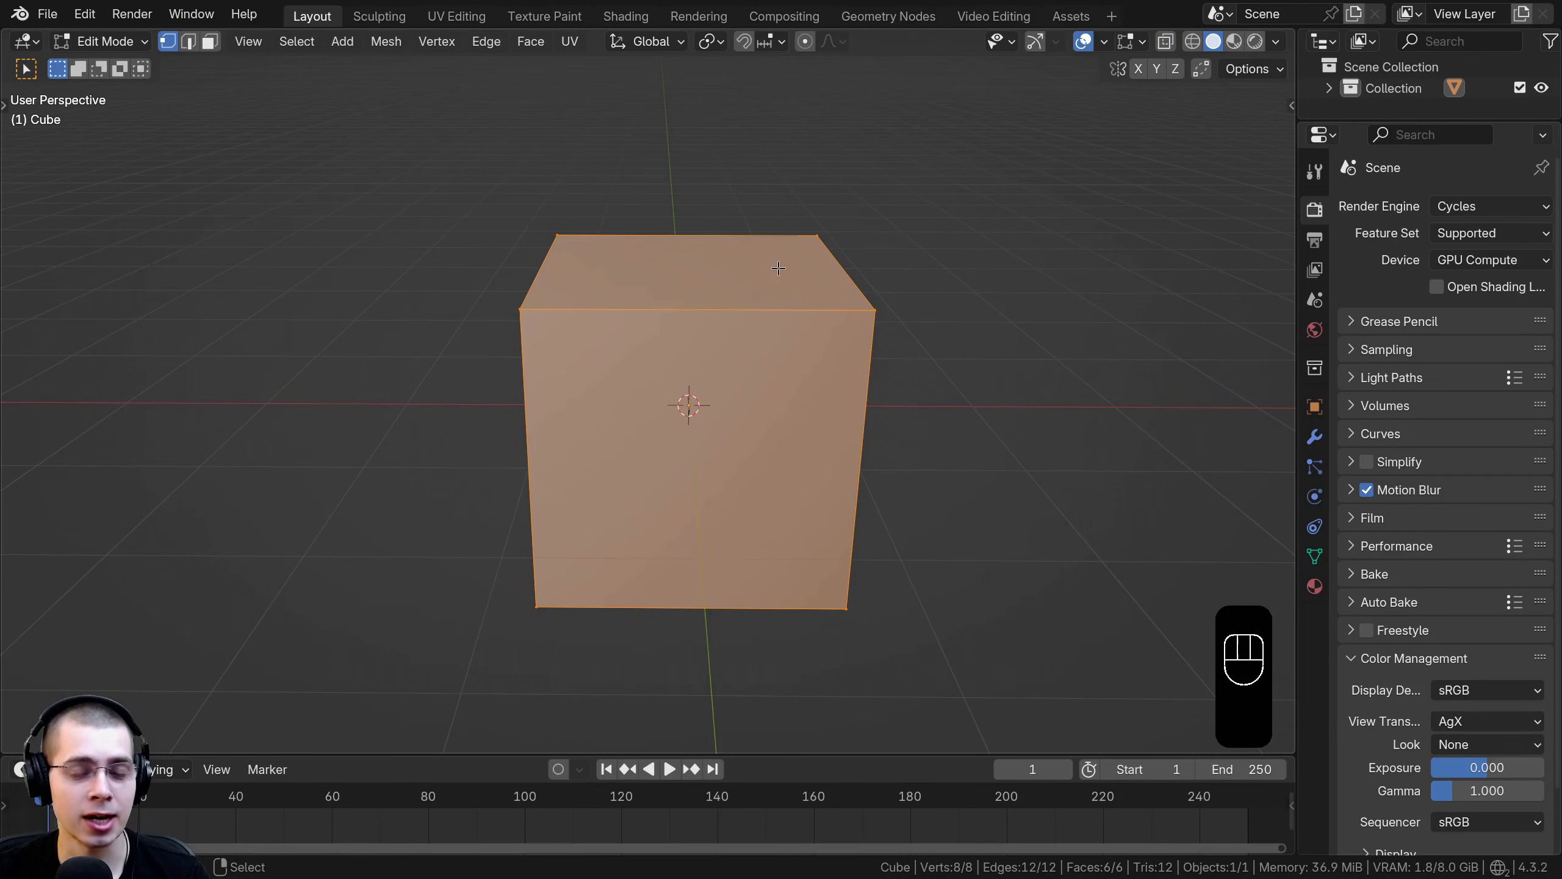
Knife a vertical line down the middle of the uncut cube in front orthographic view, without cutting through, and inspect it in perspective
middle_click_drag(629, 292, 567, 168)
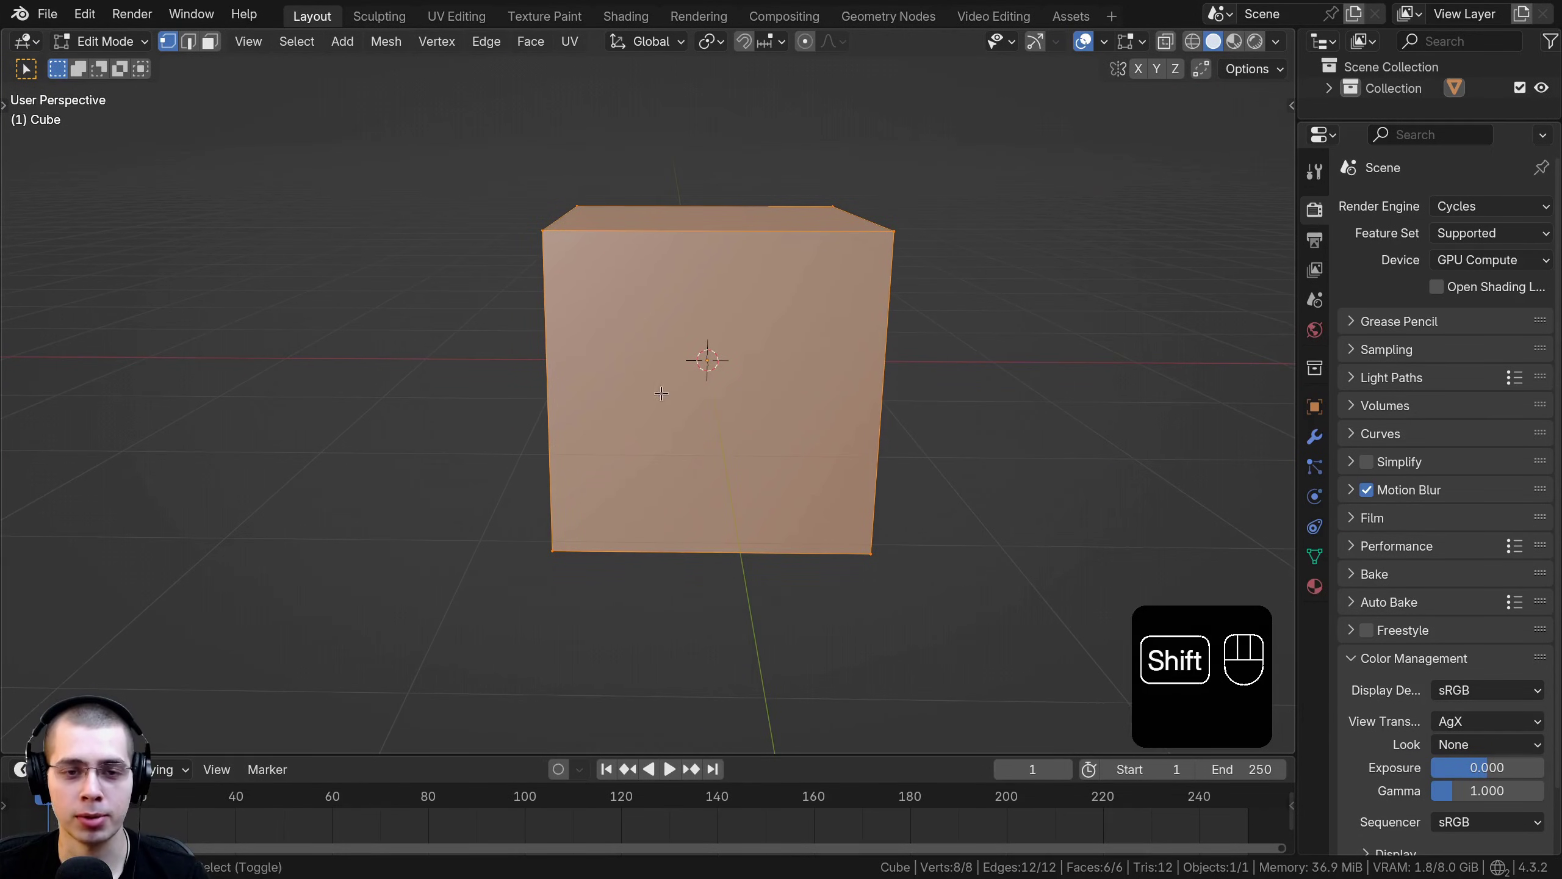
mouse_move(671, 204)
middle_mouse_down("shift")
mouse_move(657, 197)
mouse_move(656, 223)
middle_mouse_up("shift")
scroll(643, 251, "up", 1)
scroll(660, 246, "down", 1)
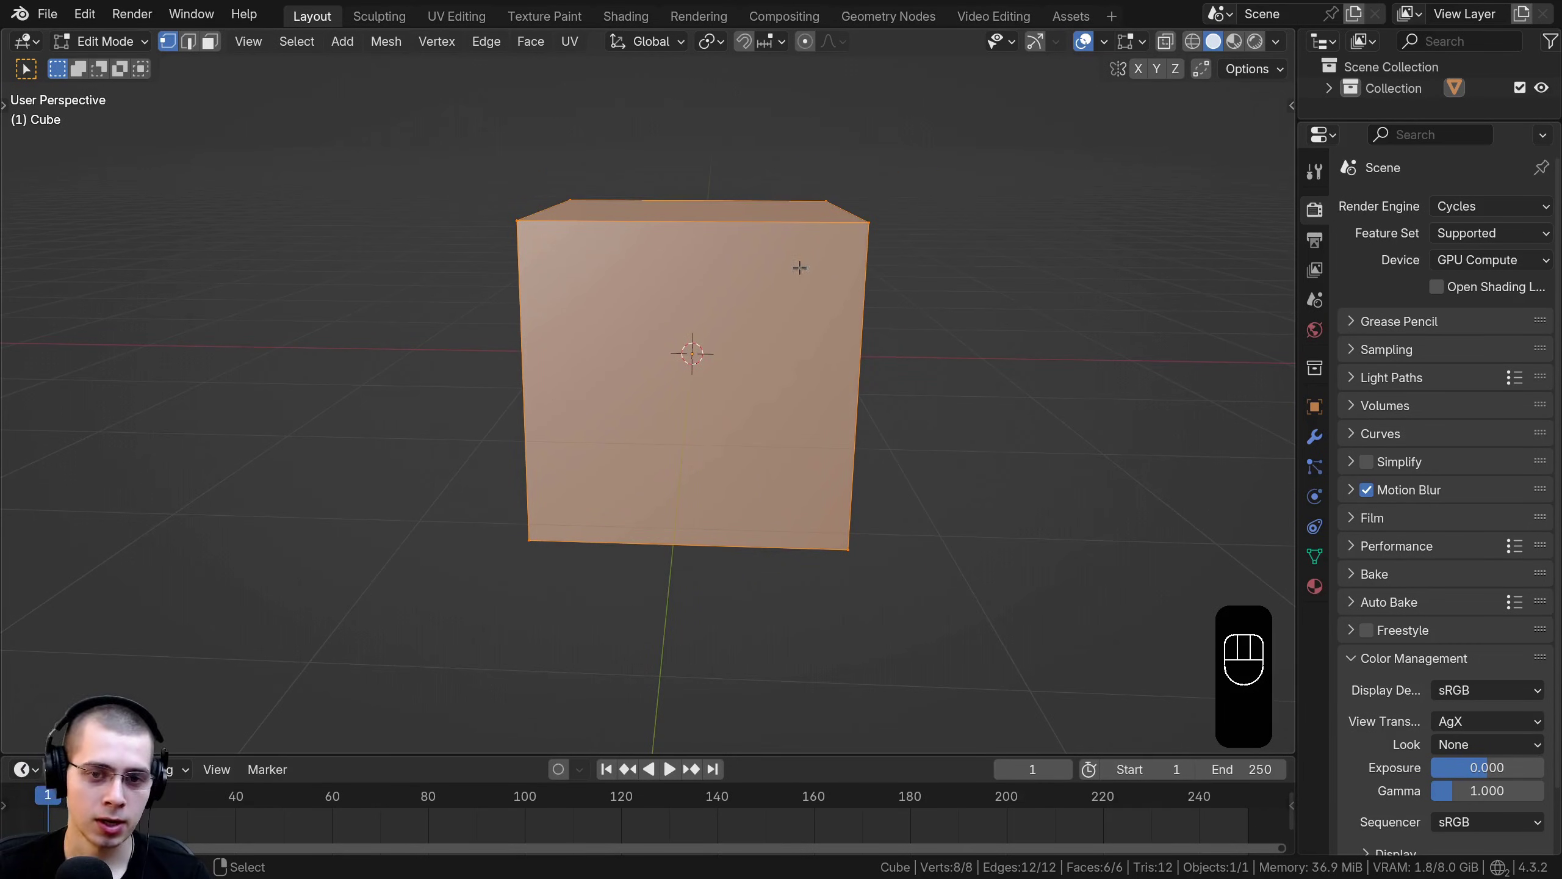
key("KP_1")
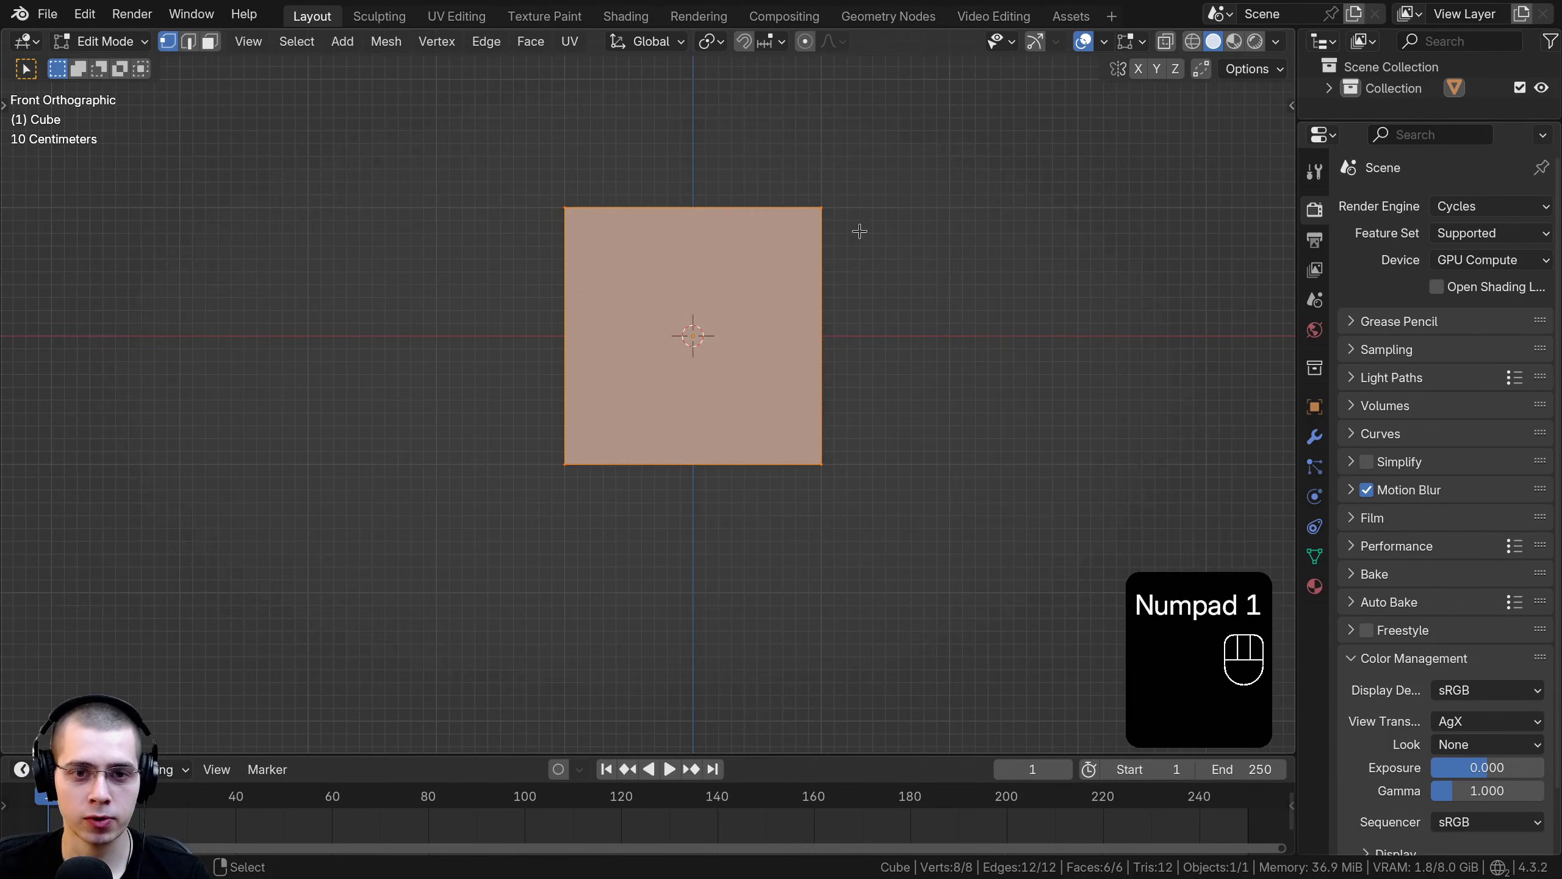
scroll(858, 230, "up", 2)
key("k")
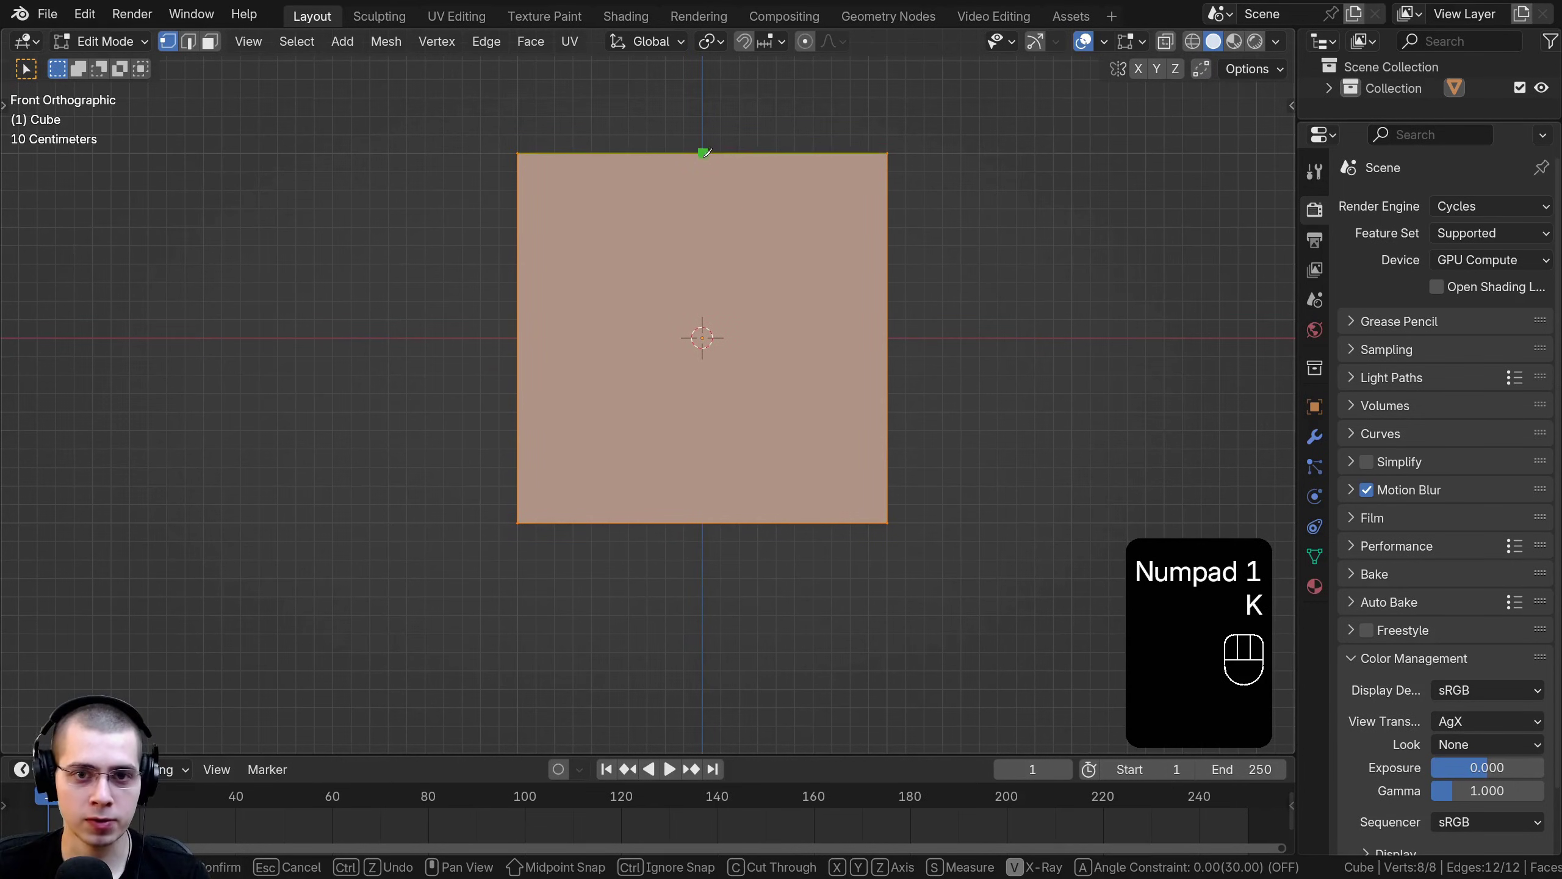
left_click(703, 152)
left_click(697, 522)
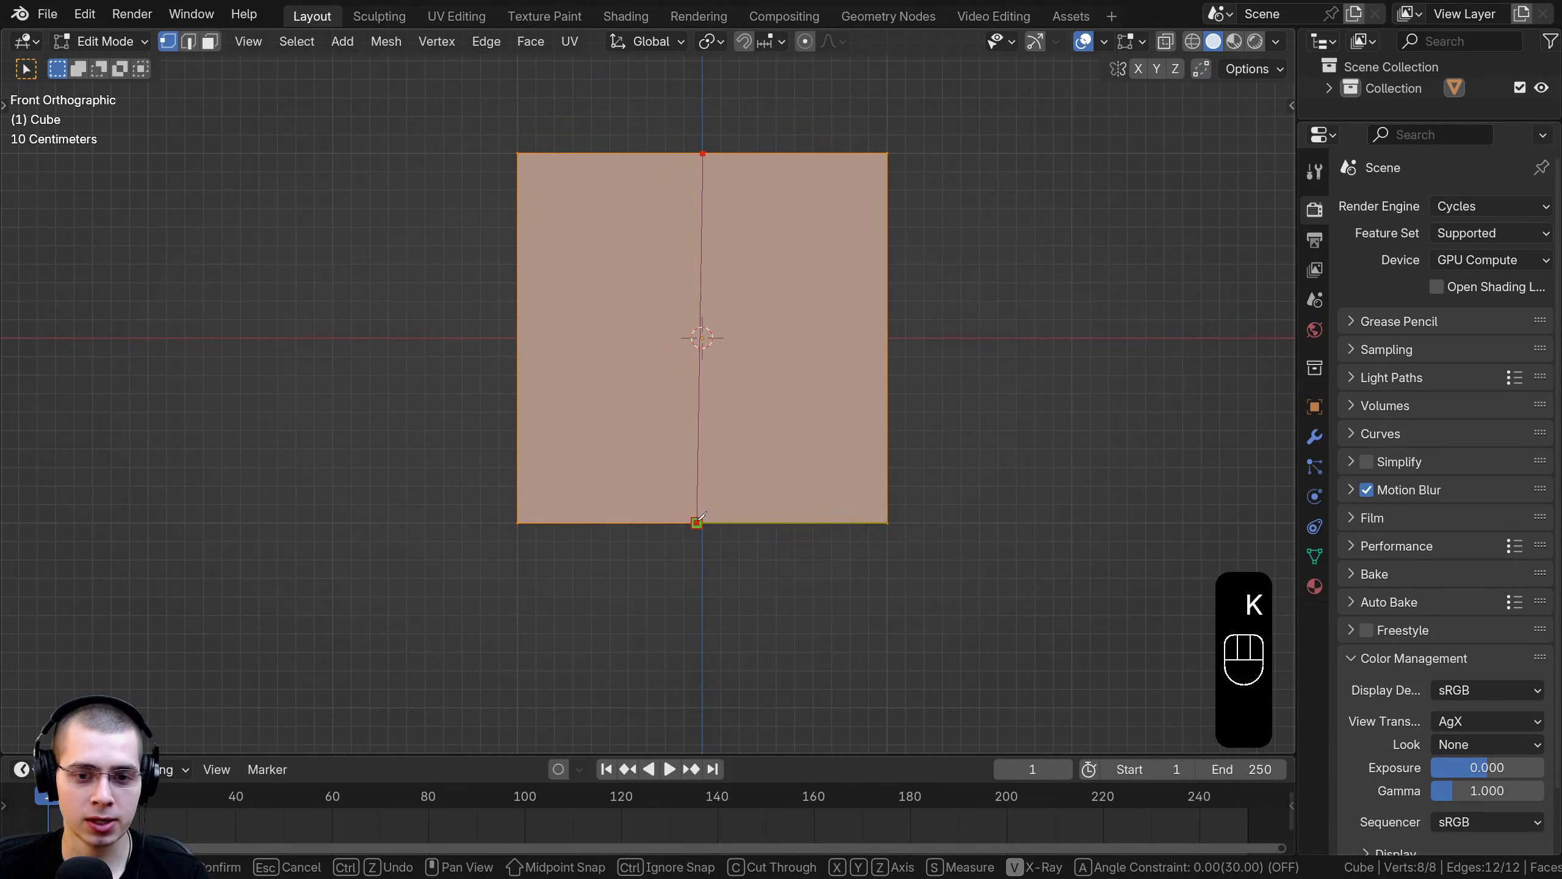
key("Return")
middle_click_drag(728, 335, 832, 297)
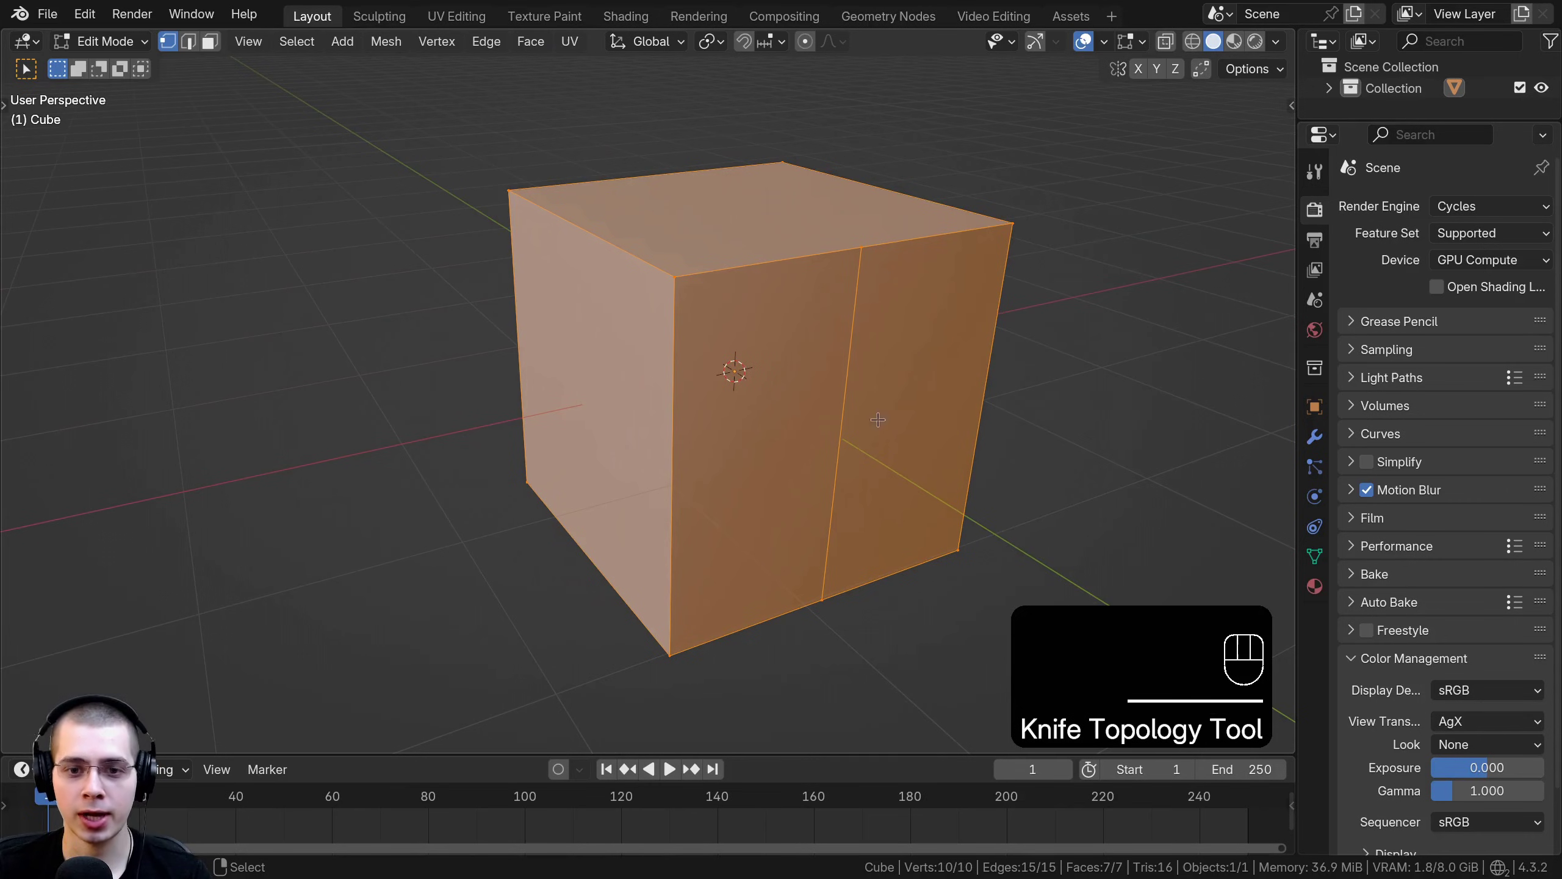
Return to front orthographic view and undo the vertical knife cut
key("KP_1")
scroll(769, 255, "up", 2)
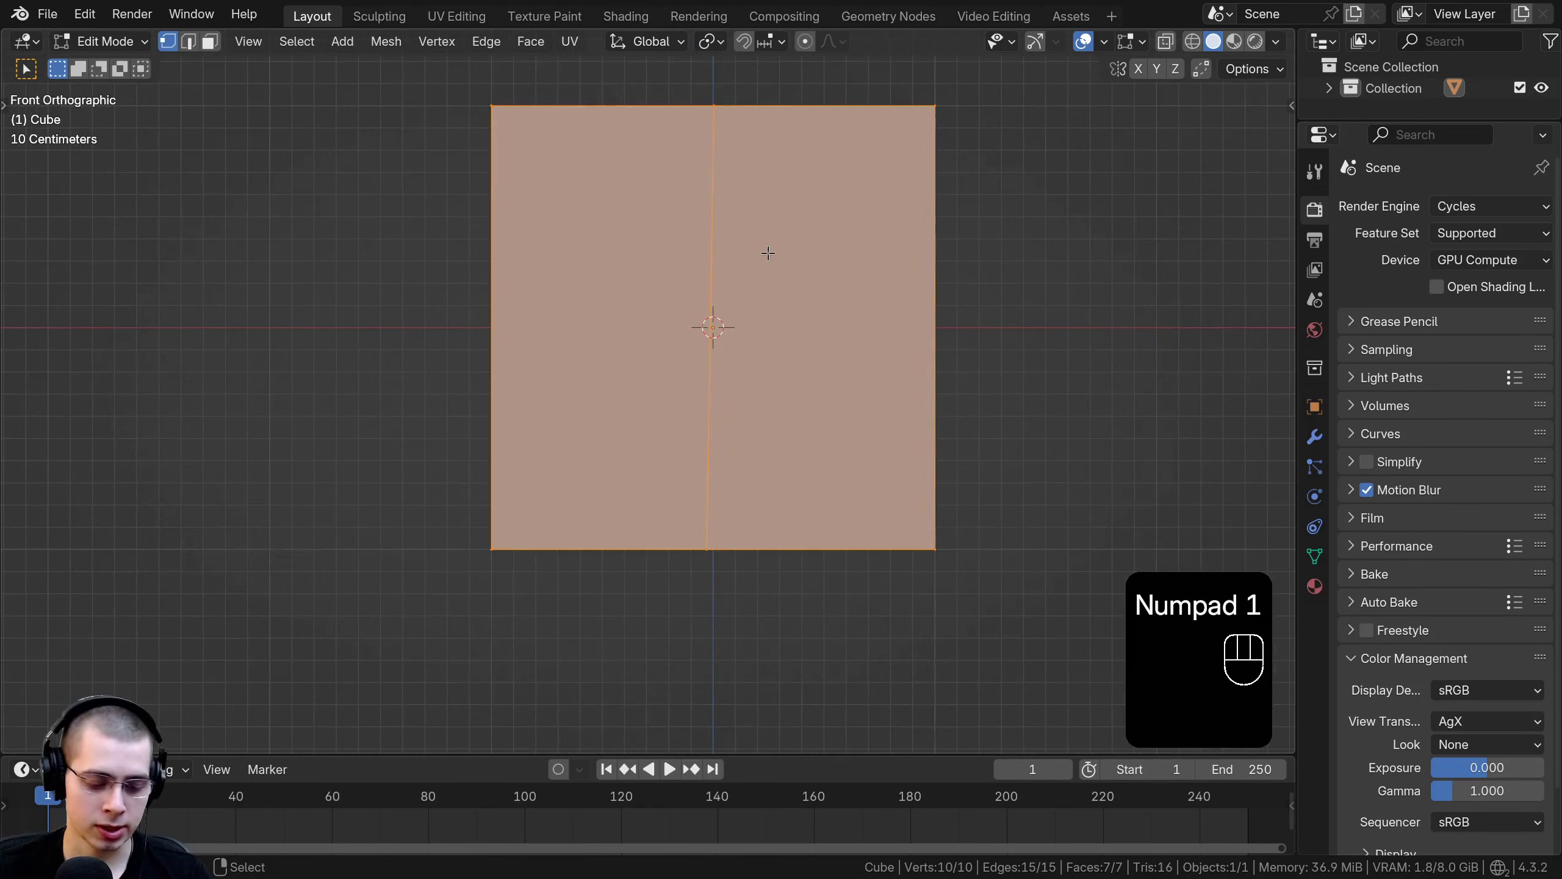
key("ctrl+z")
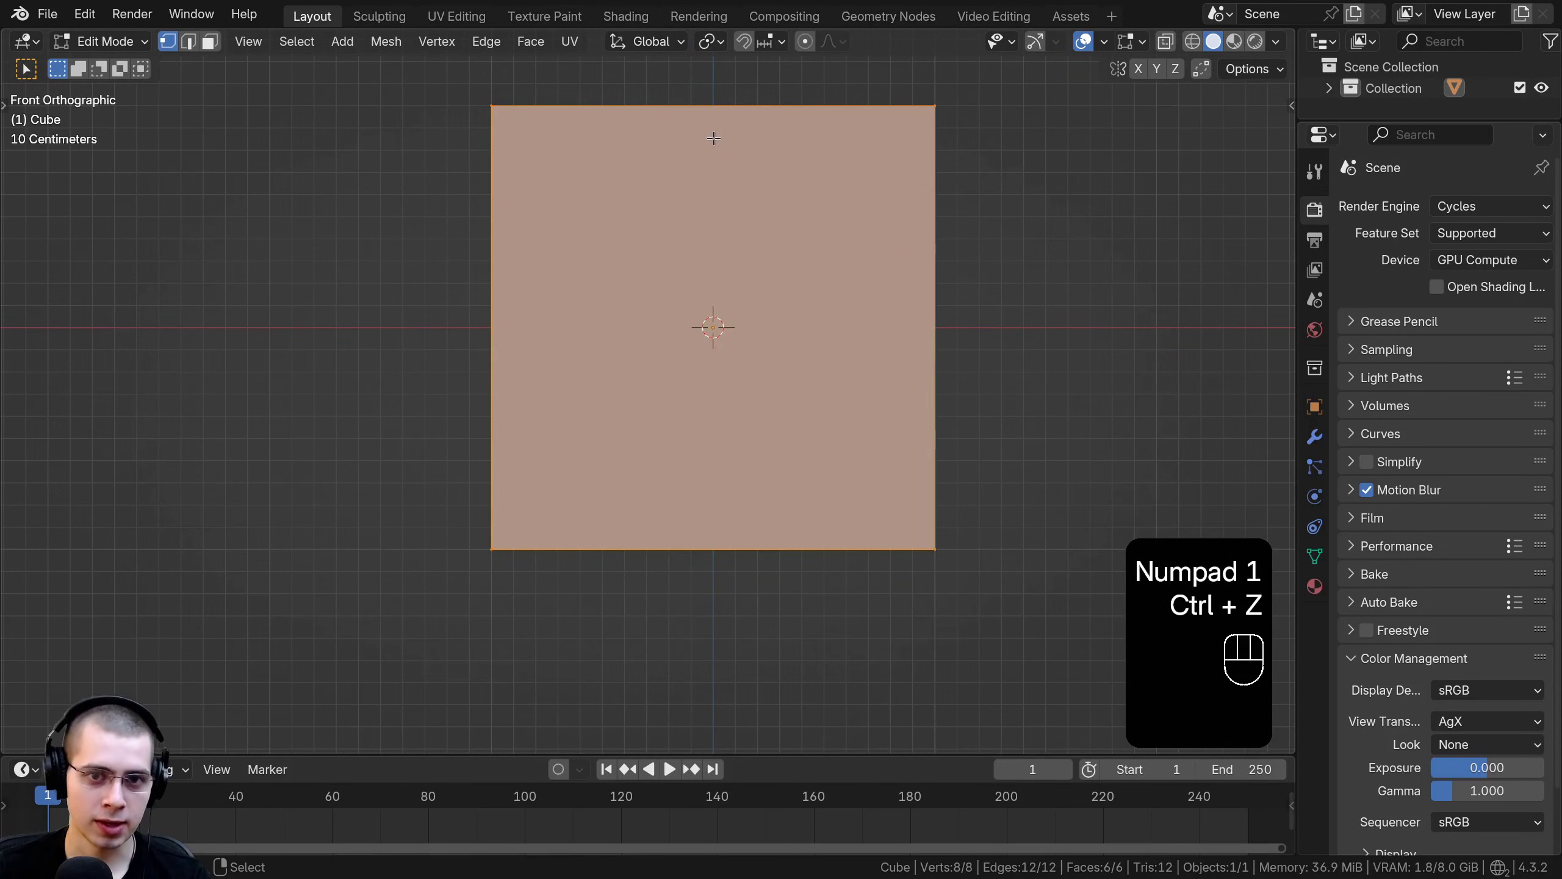
Knife a vertical line down the middle of the cube with Cut Through enabled, from upper to lower edge, and apply
key("k")
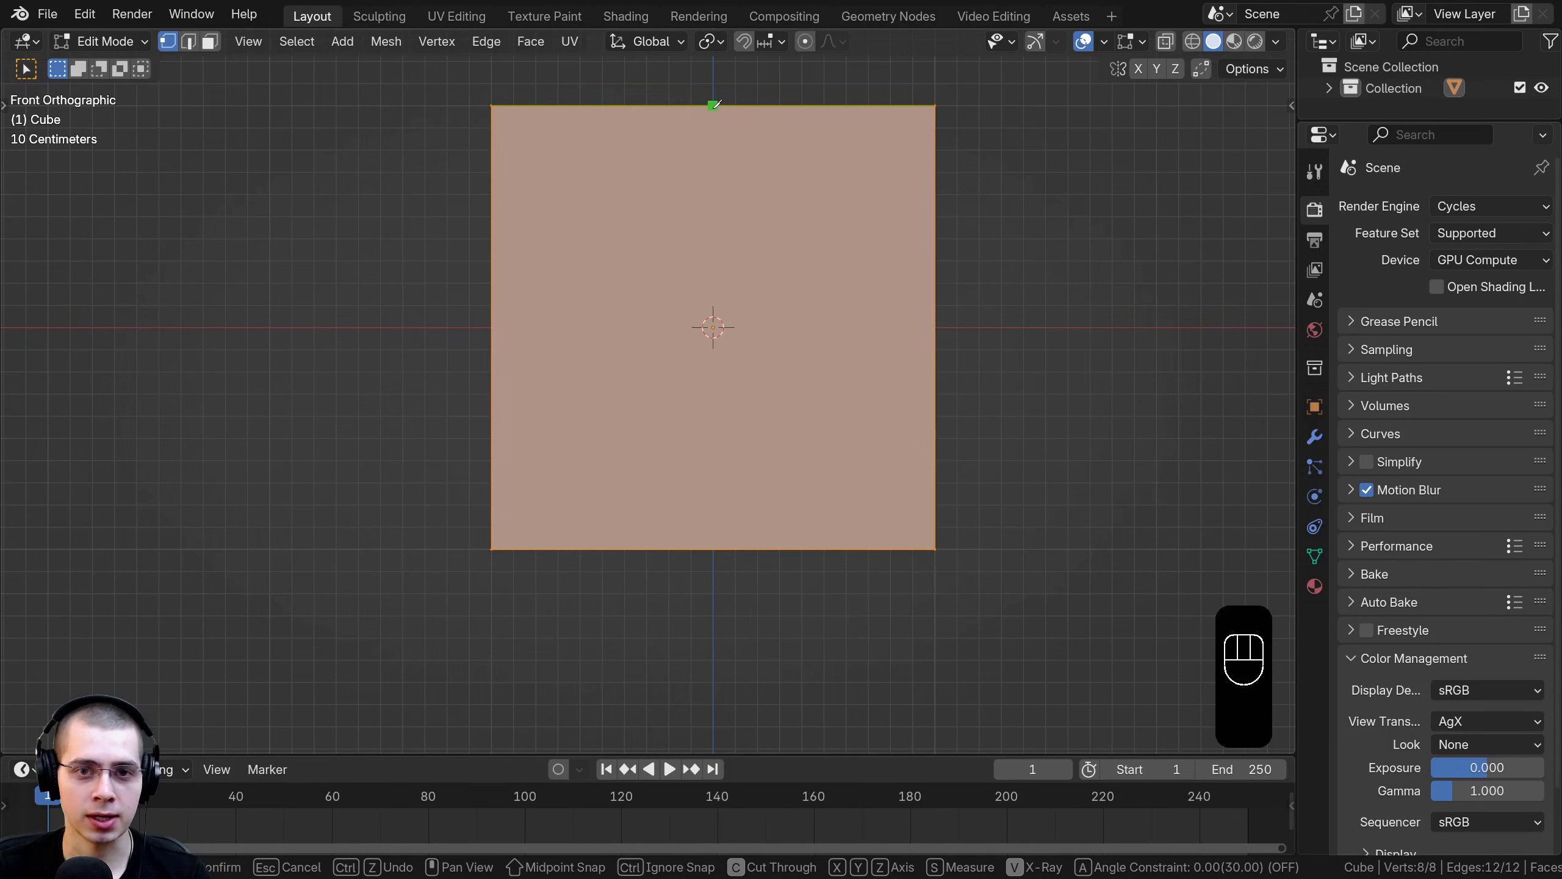
left_click(713, 105)
left_click(712, 548)
key("Return")
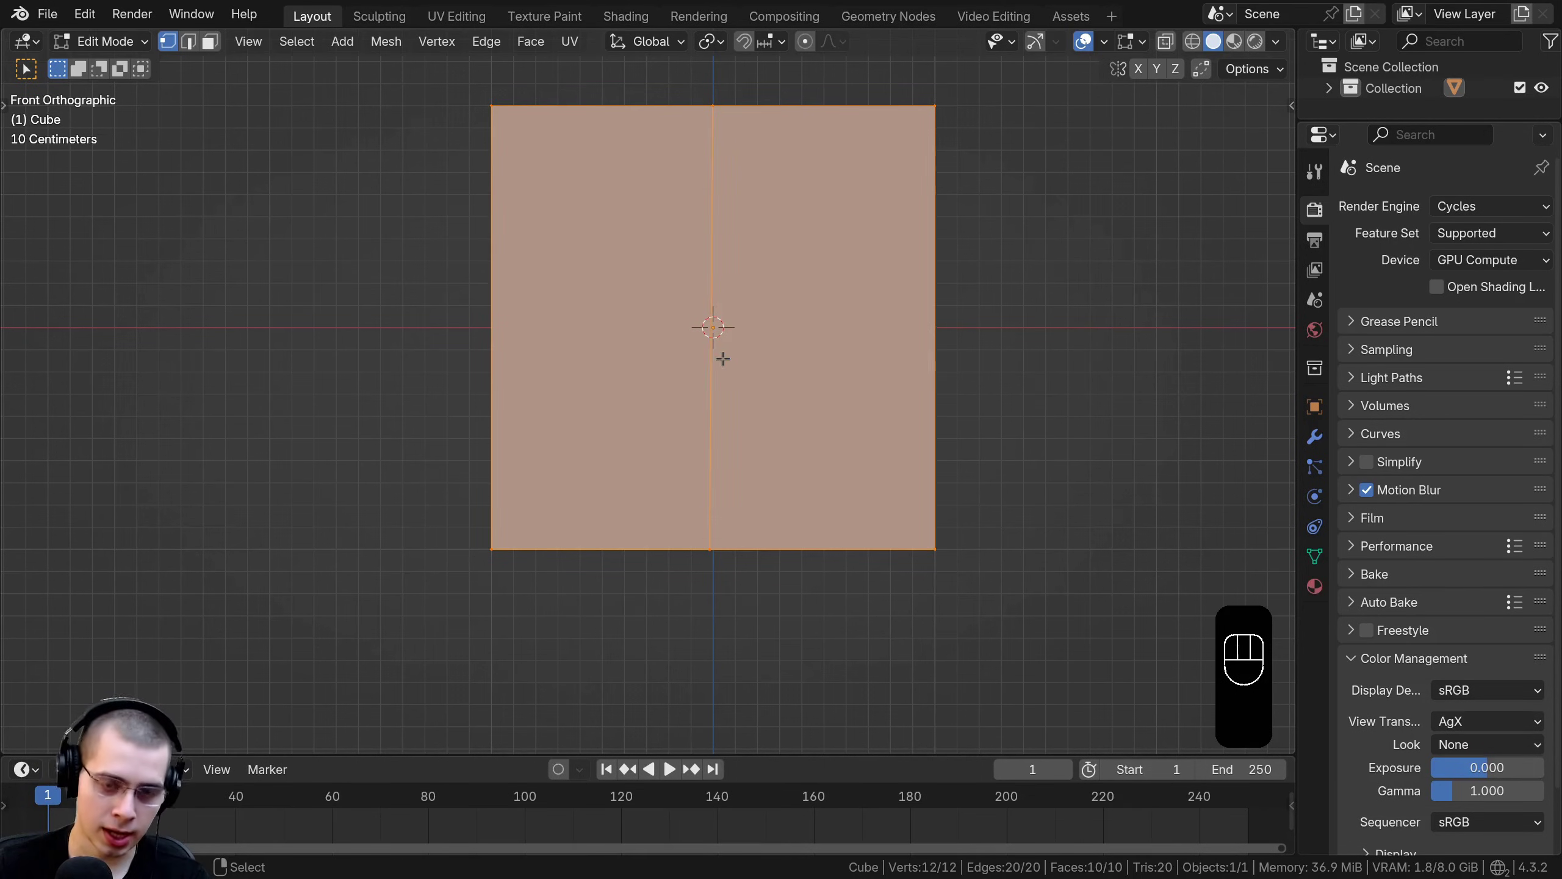
middle_click_drag(722, 359, 844, 376)
Select the vertices on one side of the middle cut in wireframe and delete that half of the cube
key("a")
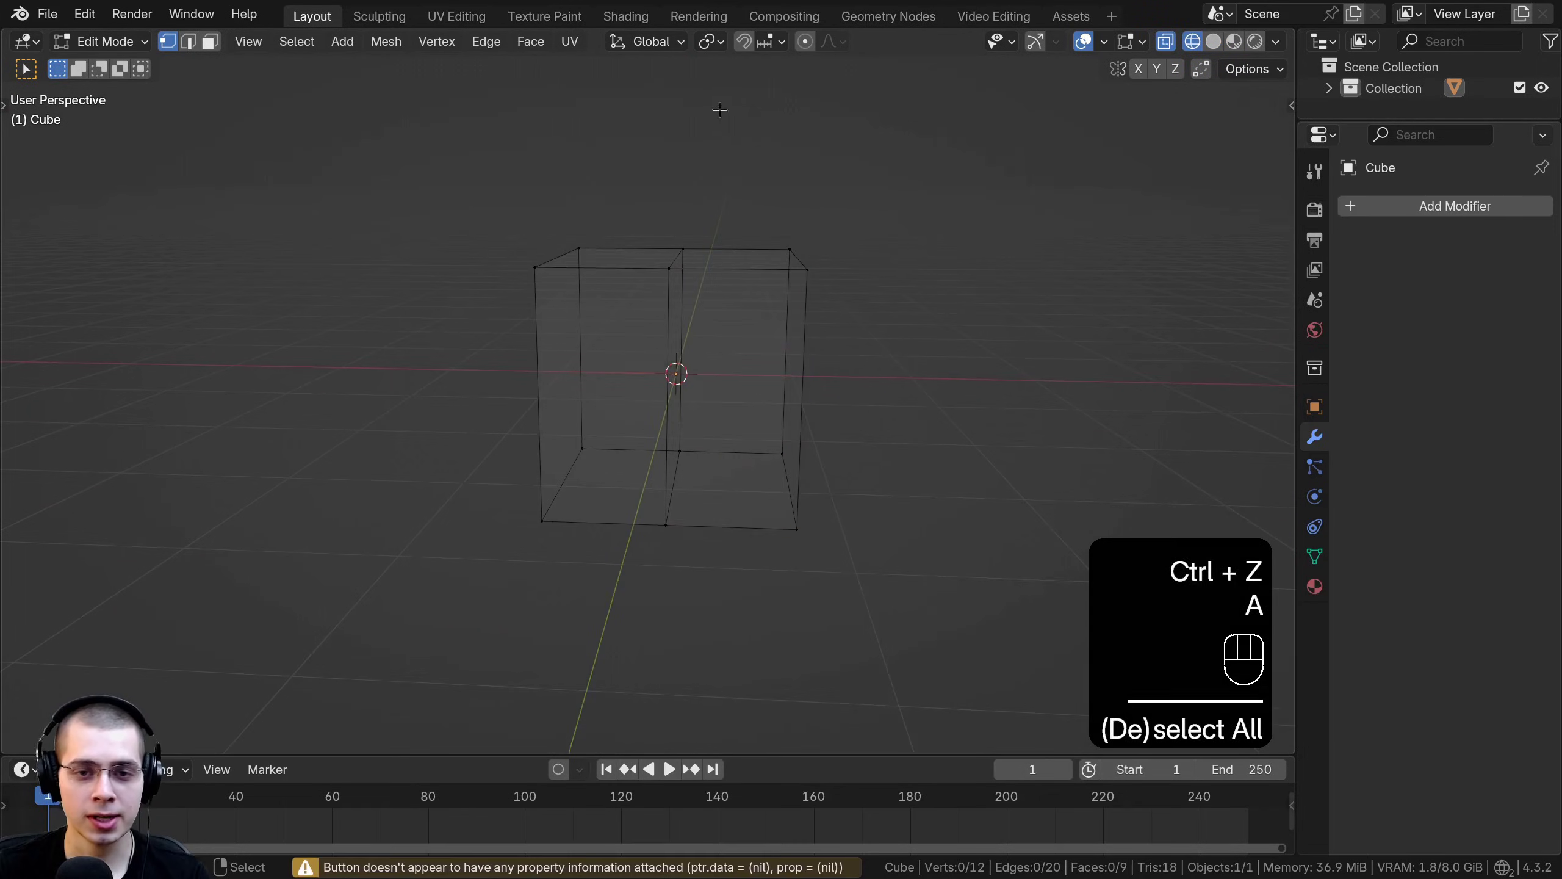
left_click_drag(741, 136, 831, 548)
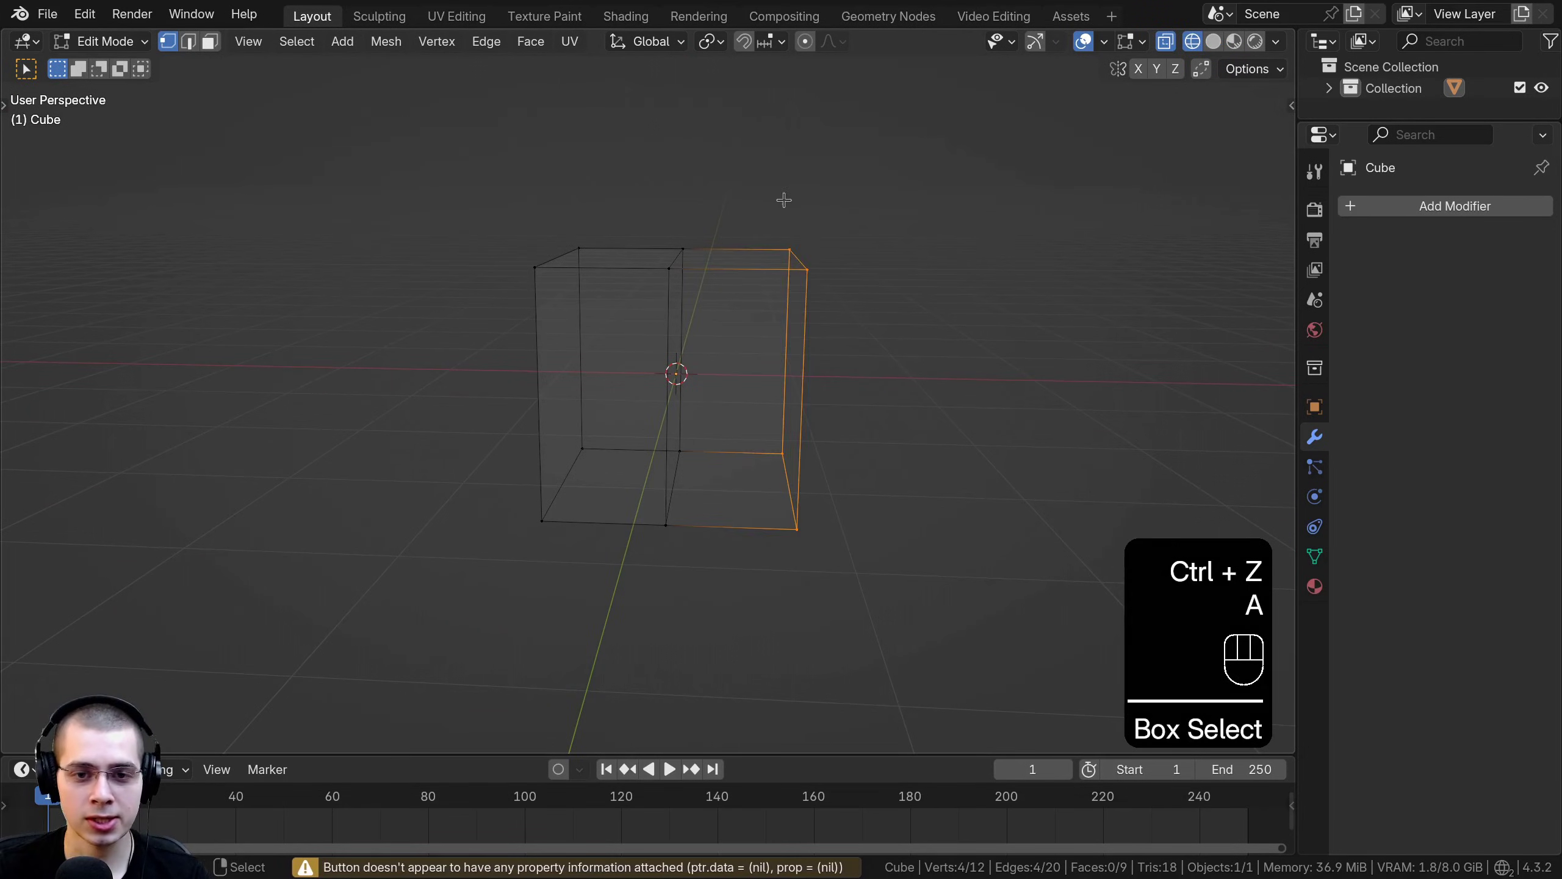
key("x")
left_click(782, 200)
Add a Mirror modifier on the X axis to the remaining half and return the viewport to solid shading
left_click(1389, 209)
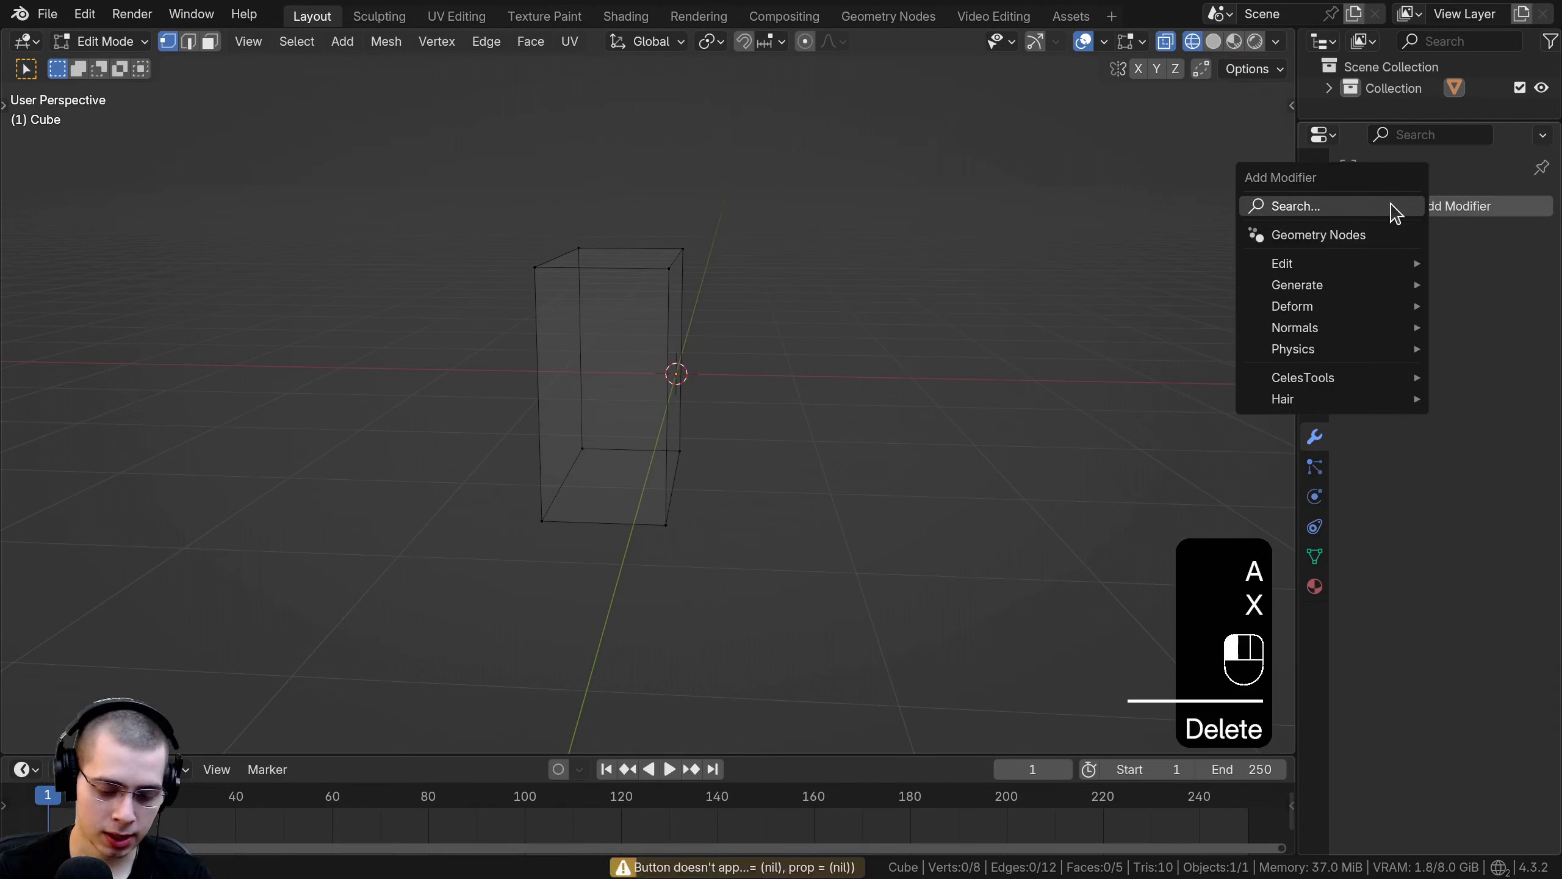
type("mir")
key("Return")
key("z")
Knife a vertical cut from the cube's upper front edge to its lower edge, trying the X and Y constraints before constraining to Z, and apply
middle_click_drag(756, 363, 817, 369)
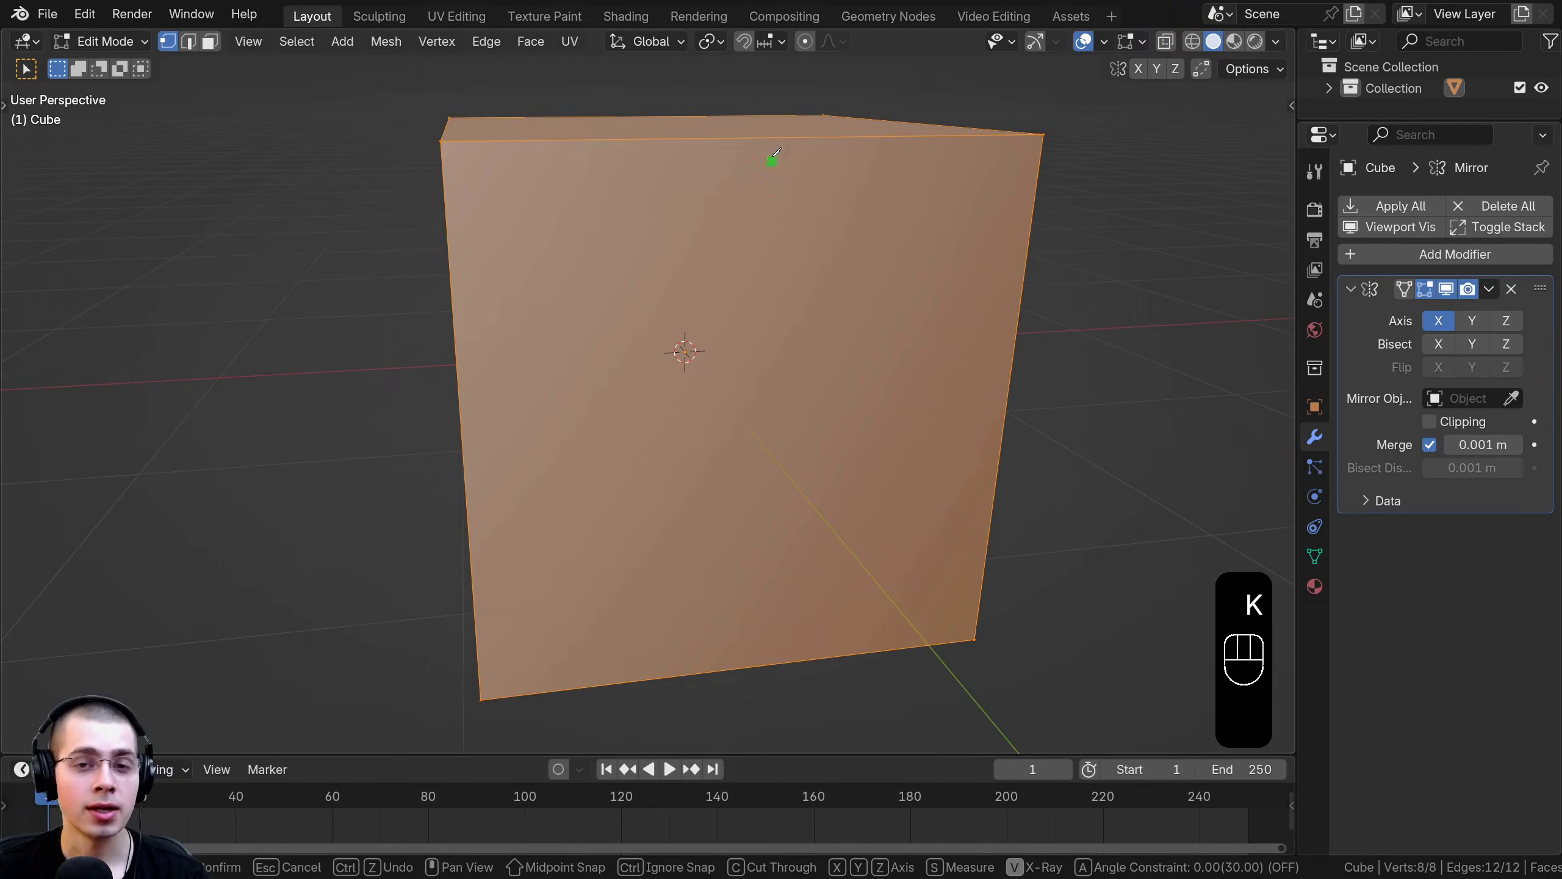
left_click(771, 138)
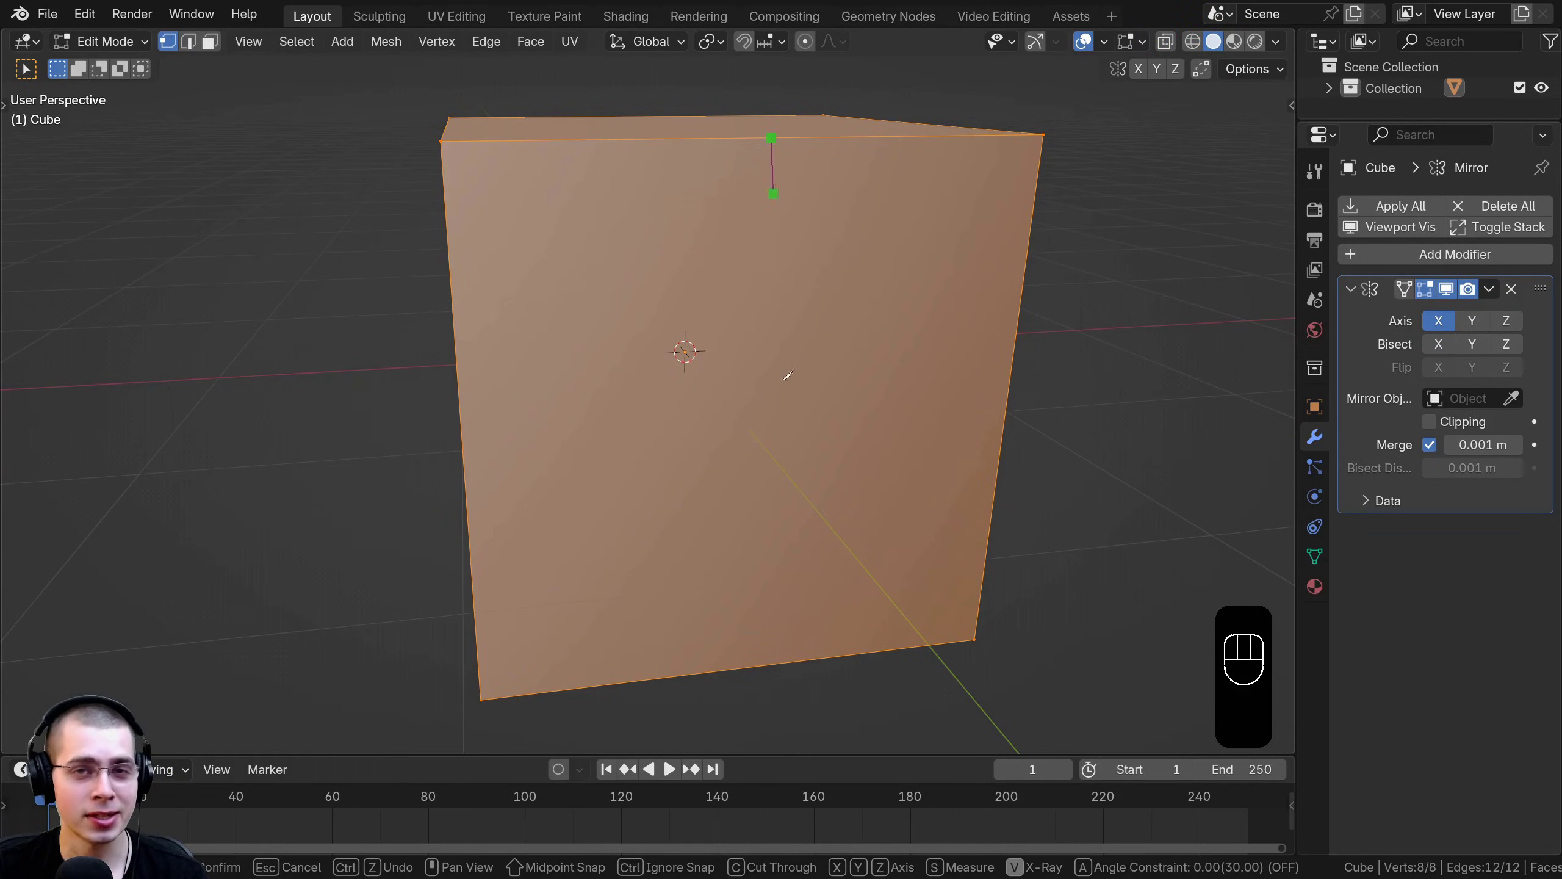
middle_click_drag(773, 326, 790, 387)
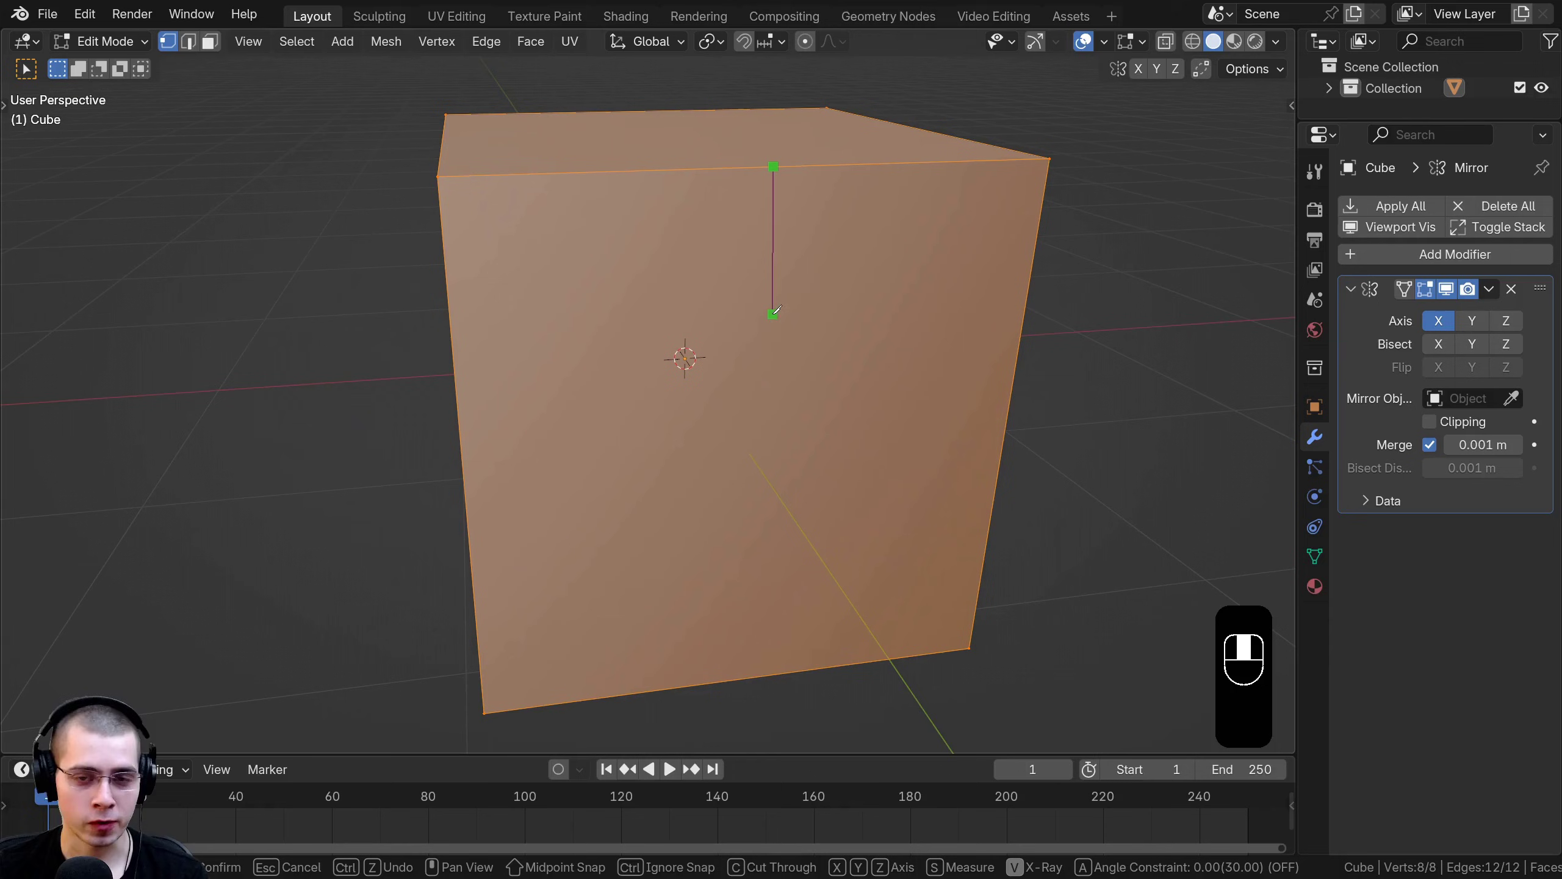
key("z")
key("x")
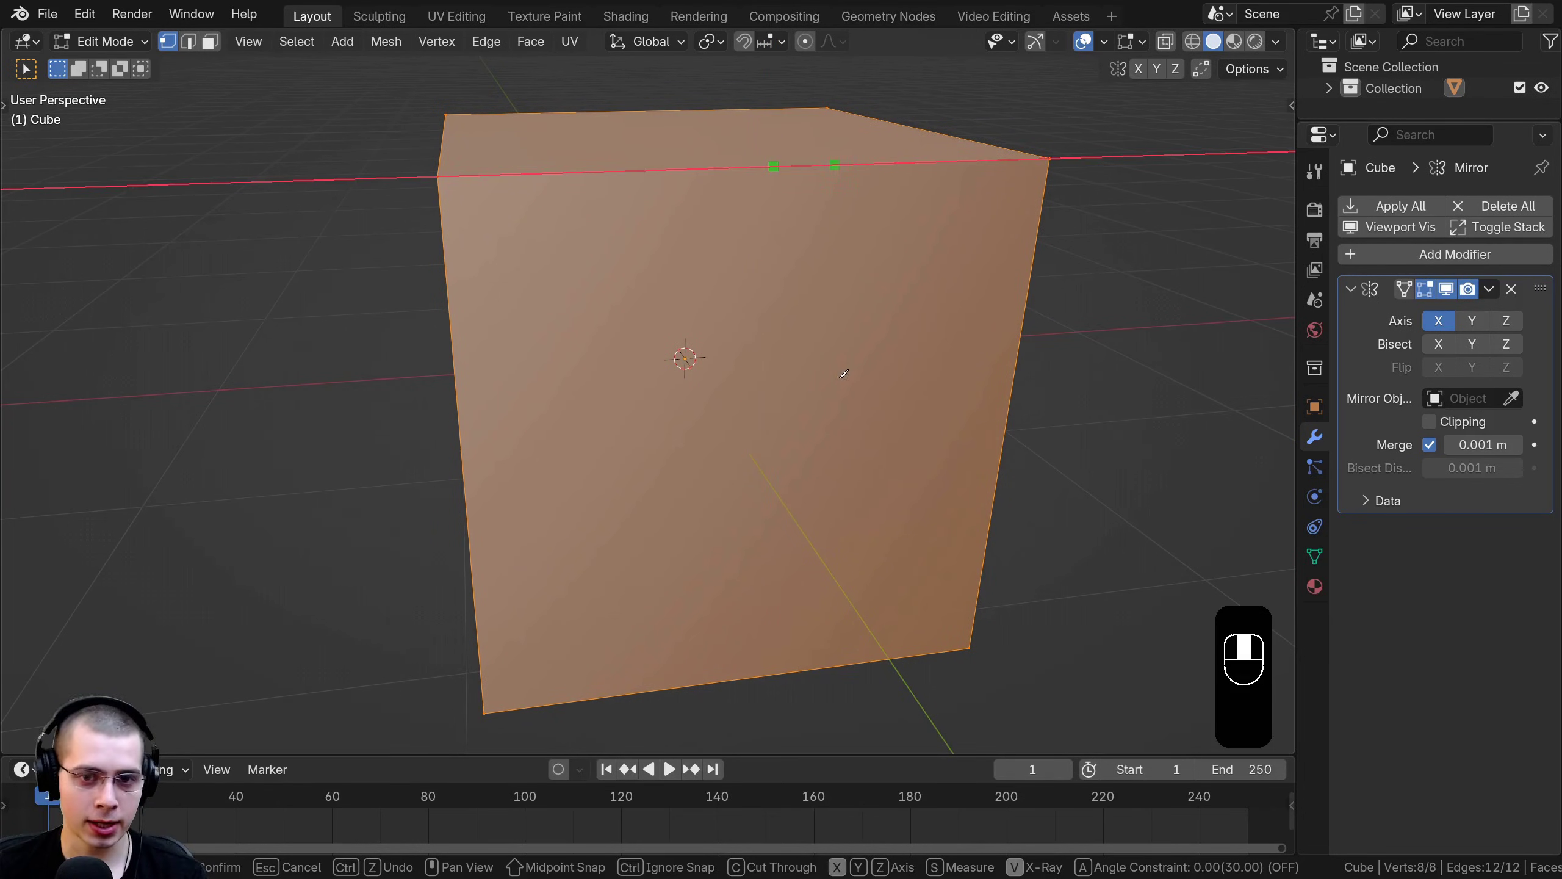
key("y")
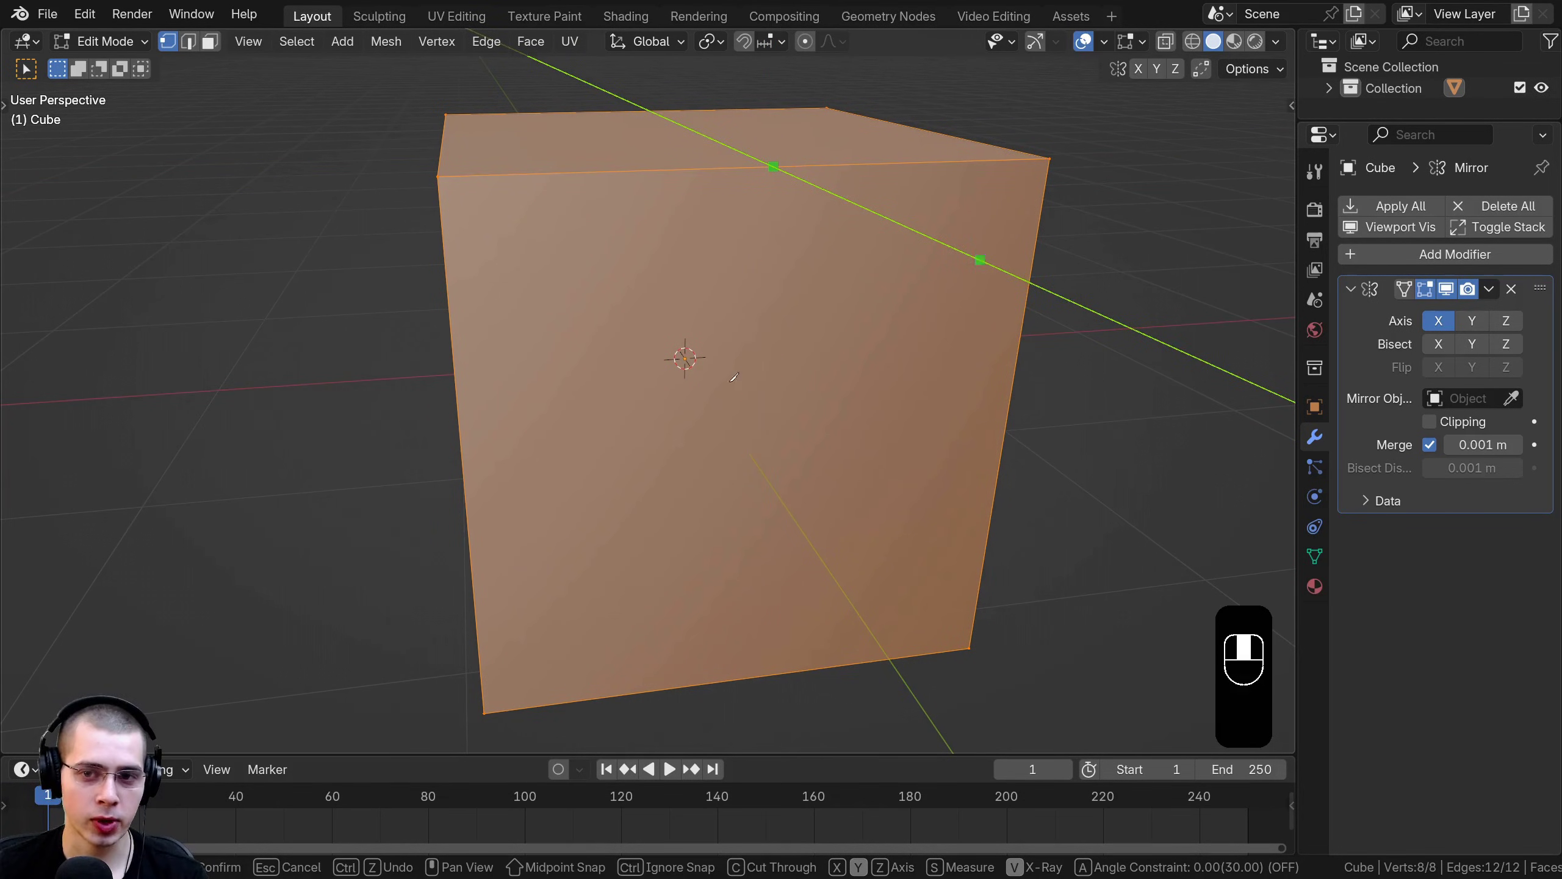
key("y")
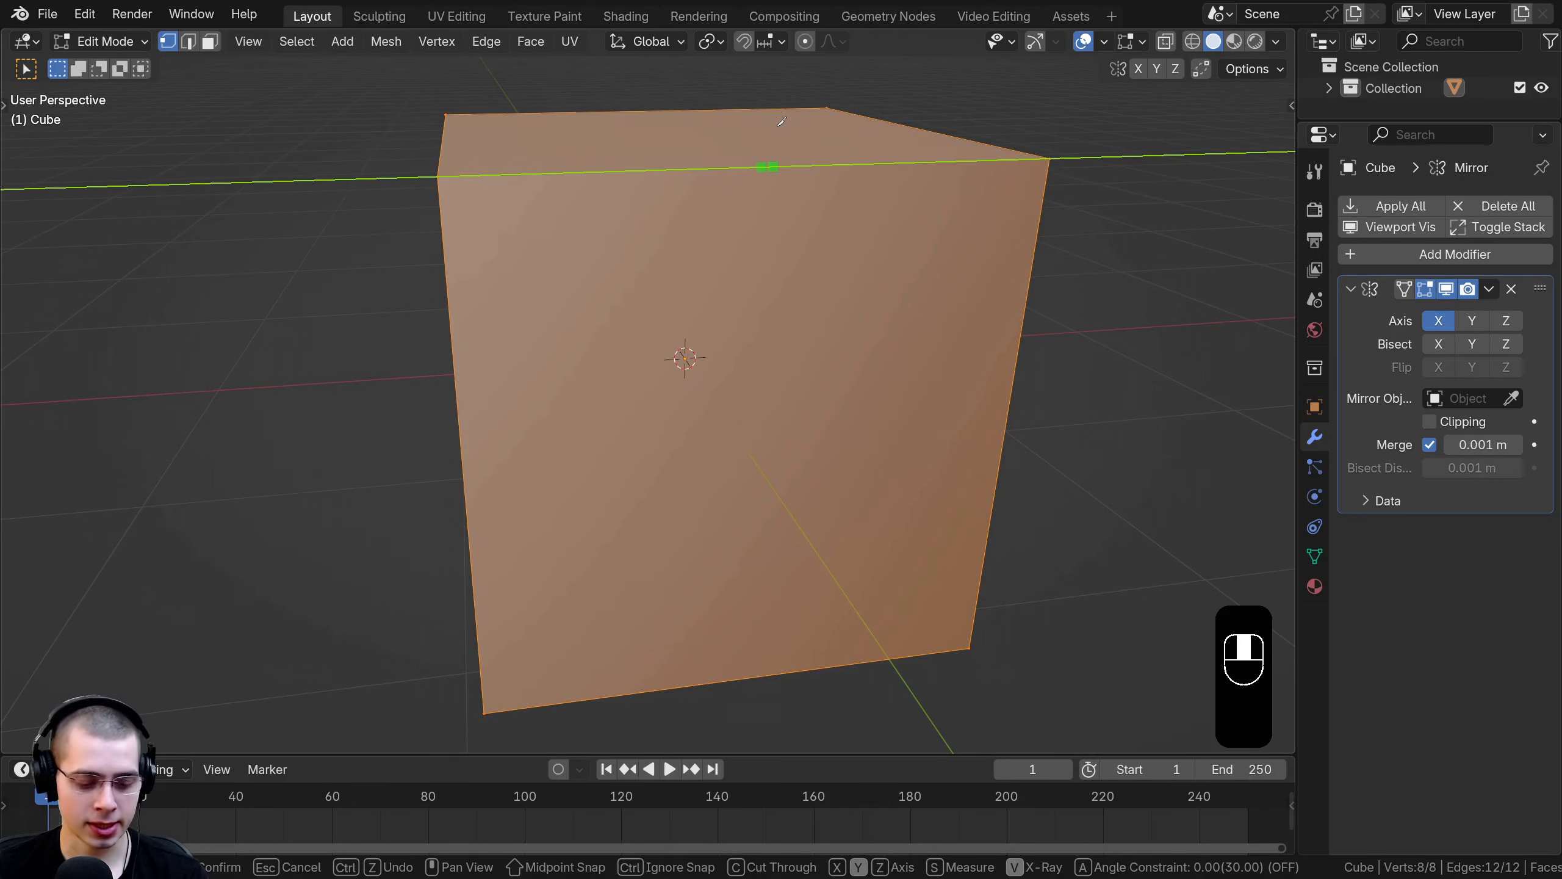
key("z")
left_click(752, 672)
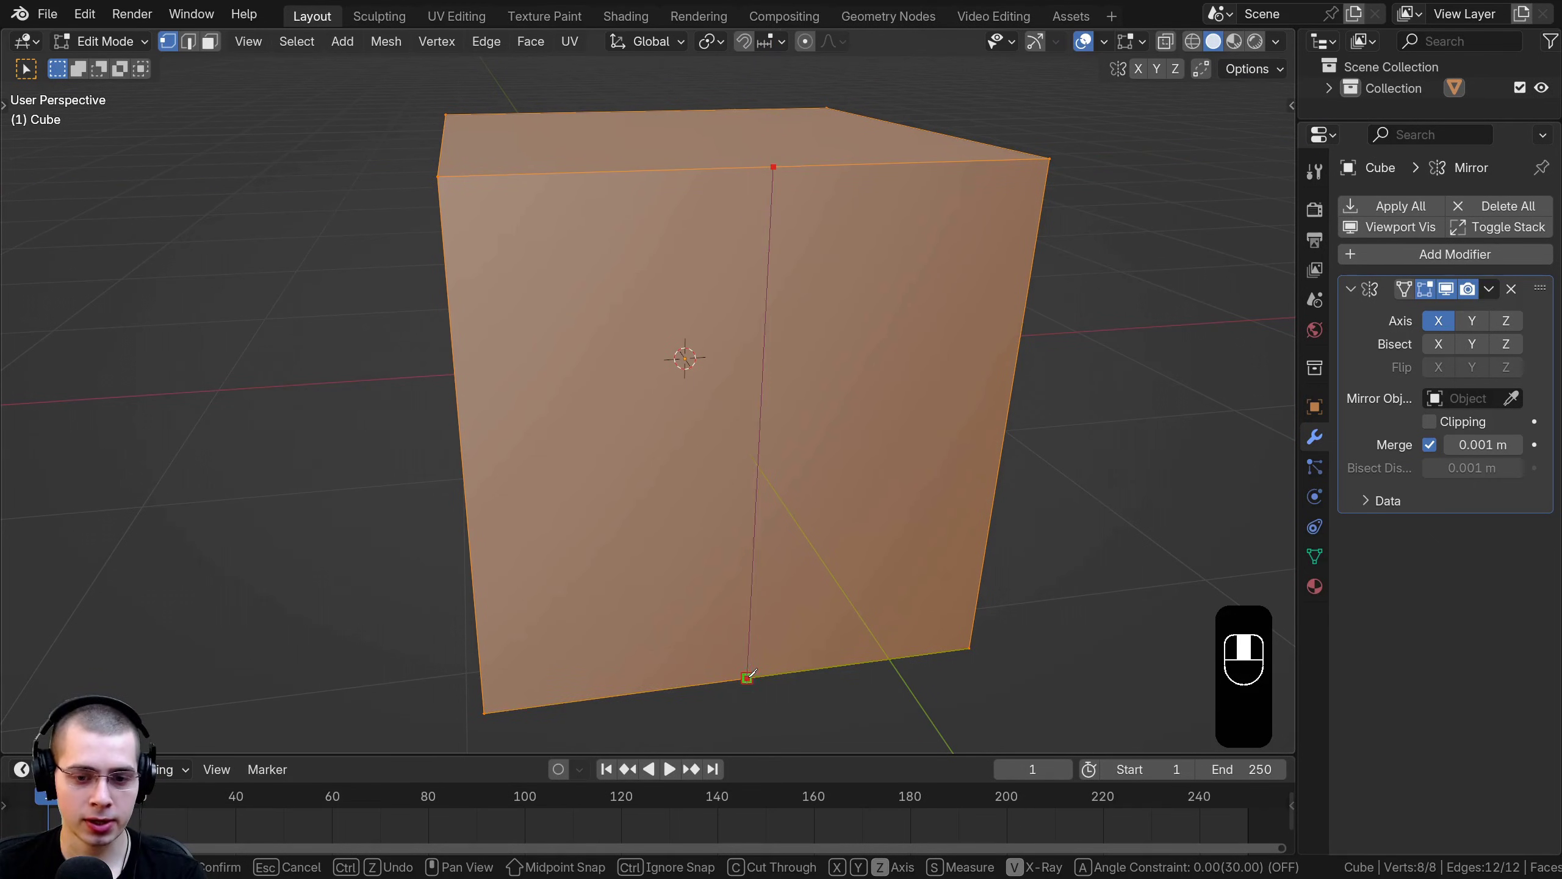
key("Return")
Switch to Object Mode and rotate the whole cube so that it is tilted in the view
scroll(747, 228, "down", 2)
middle_click_drag(738, 228, 805, 221)
middle_click_drag(805, 311, 709, 312)
key("Tab")
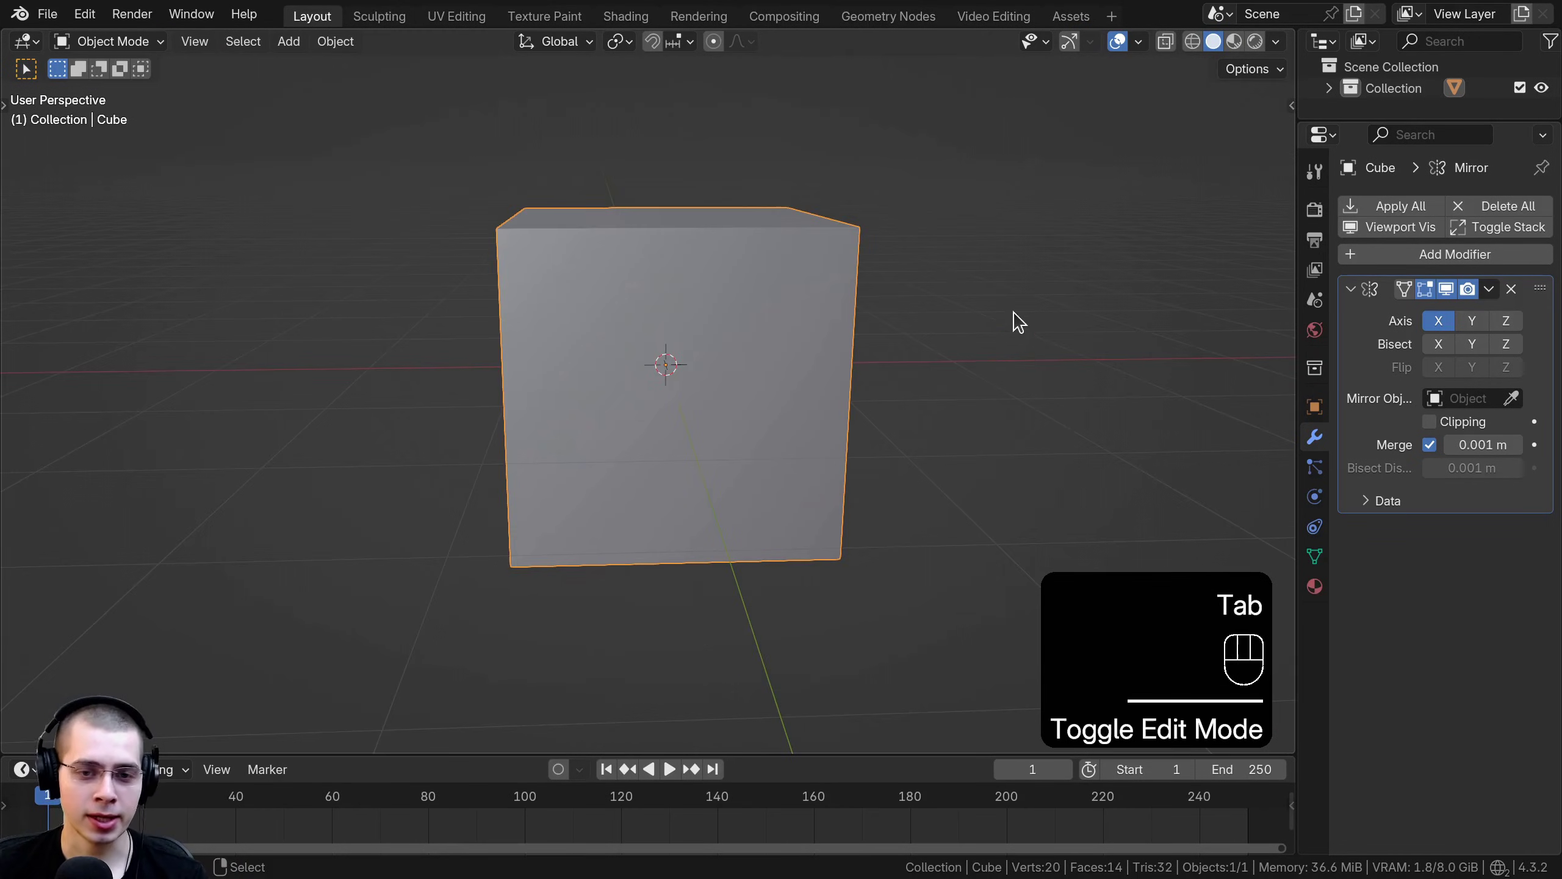
key("r")
left_click(959, 307)
Move the tilted cube away from the world origin and rescale it
key("g")
left_click(945, 233)
key("s")
left_click(928, 234)
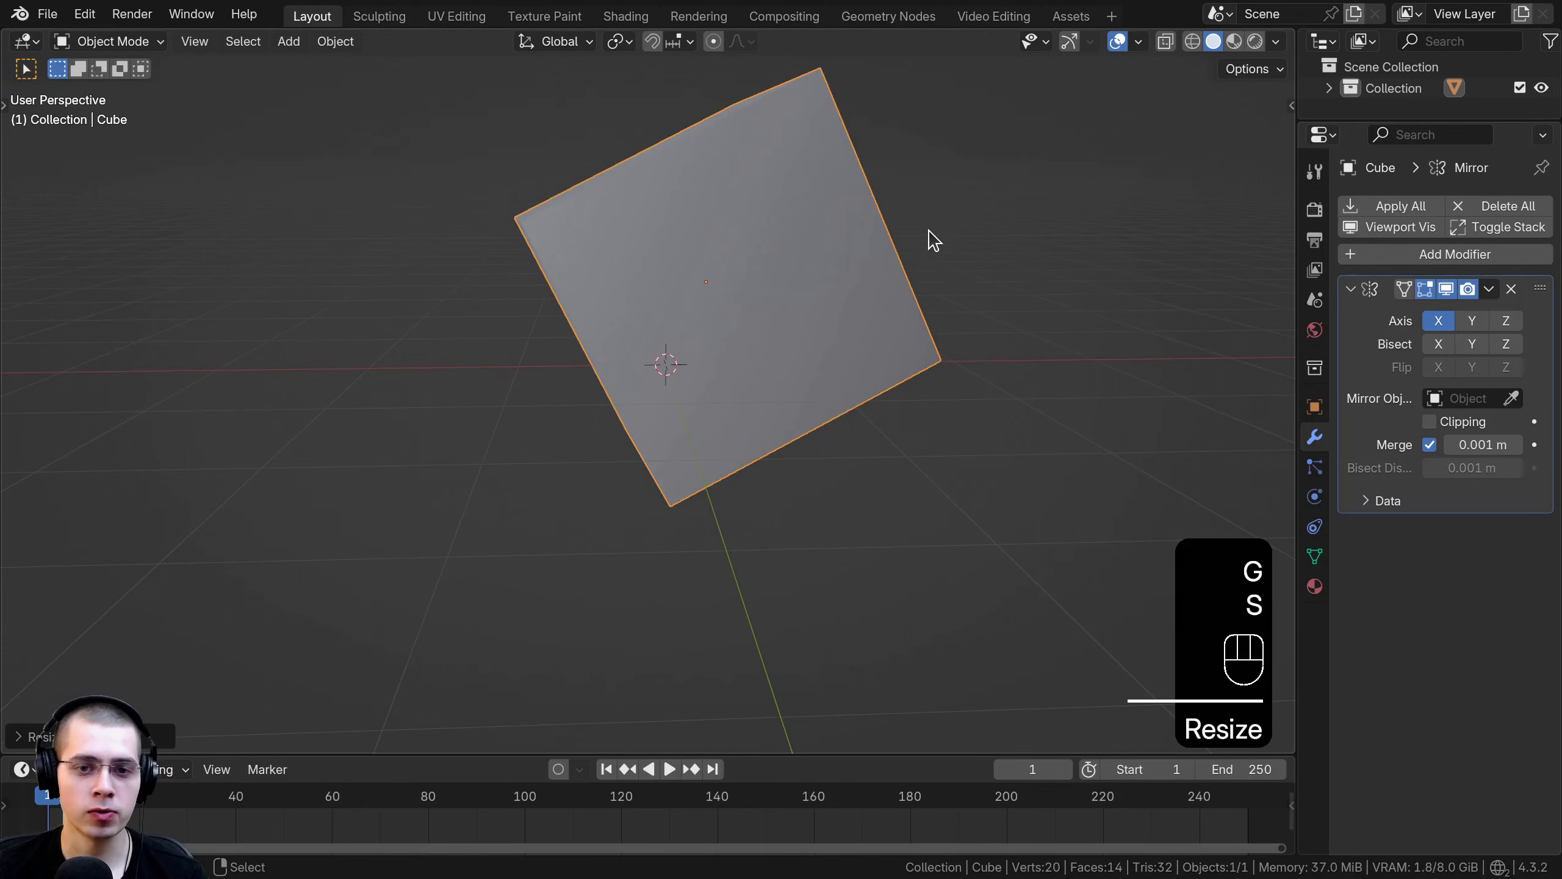
Rotate the cube freely with trackball rotation and return to Edit Mode
key("r")
key("r")
left_click(941, 212)
middle_click_drag(880, 299, 837, 356, "shift")
key("Tab")
Knife a cut across the tilted front face, switching the X constraint from global to the cube's local orientation, and apply
scroll(674, 351, "up", 3)
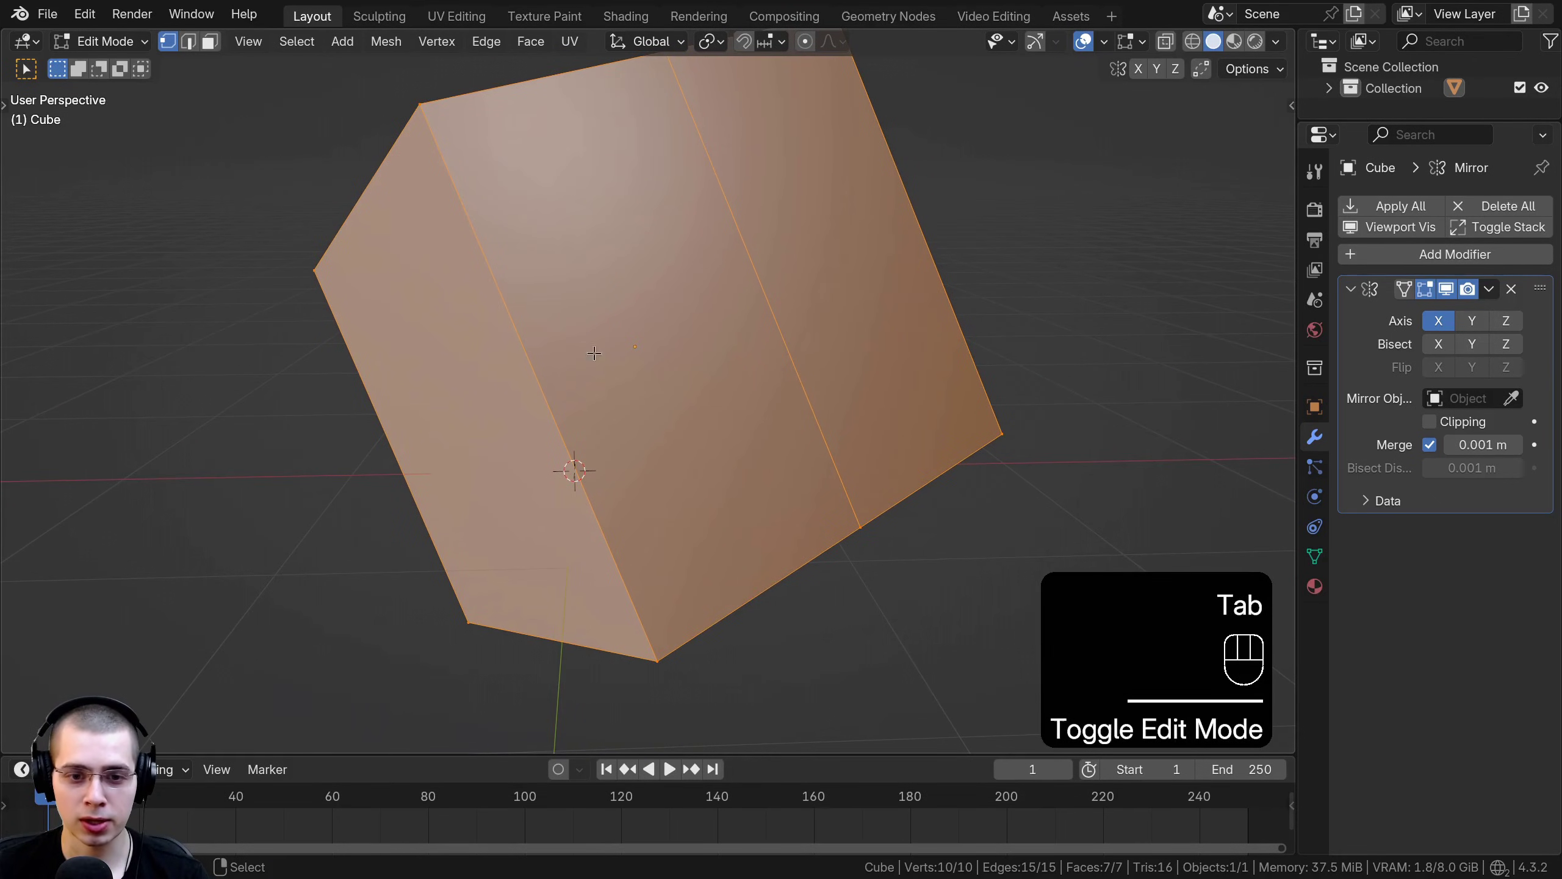
scroll(601, 392, "down", 5)
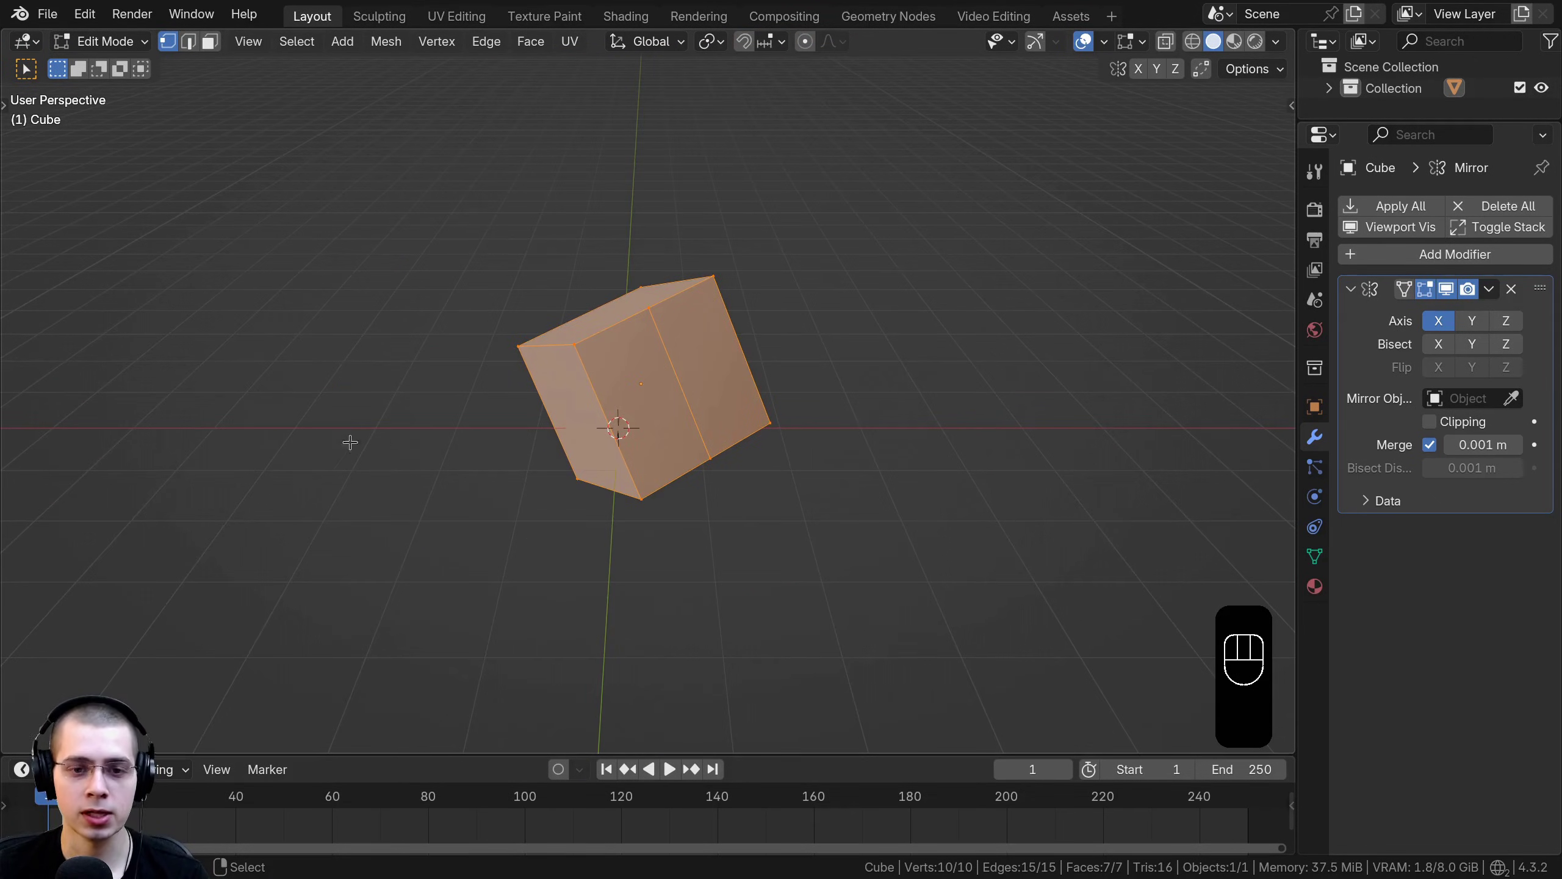
scroll(399, 424, "up", 7)
key("k")
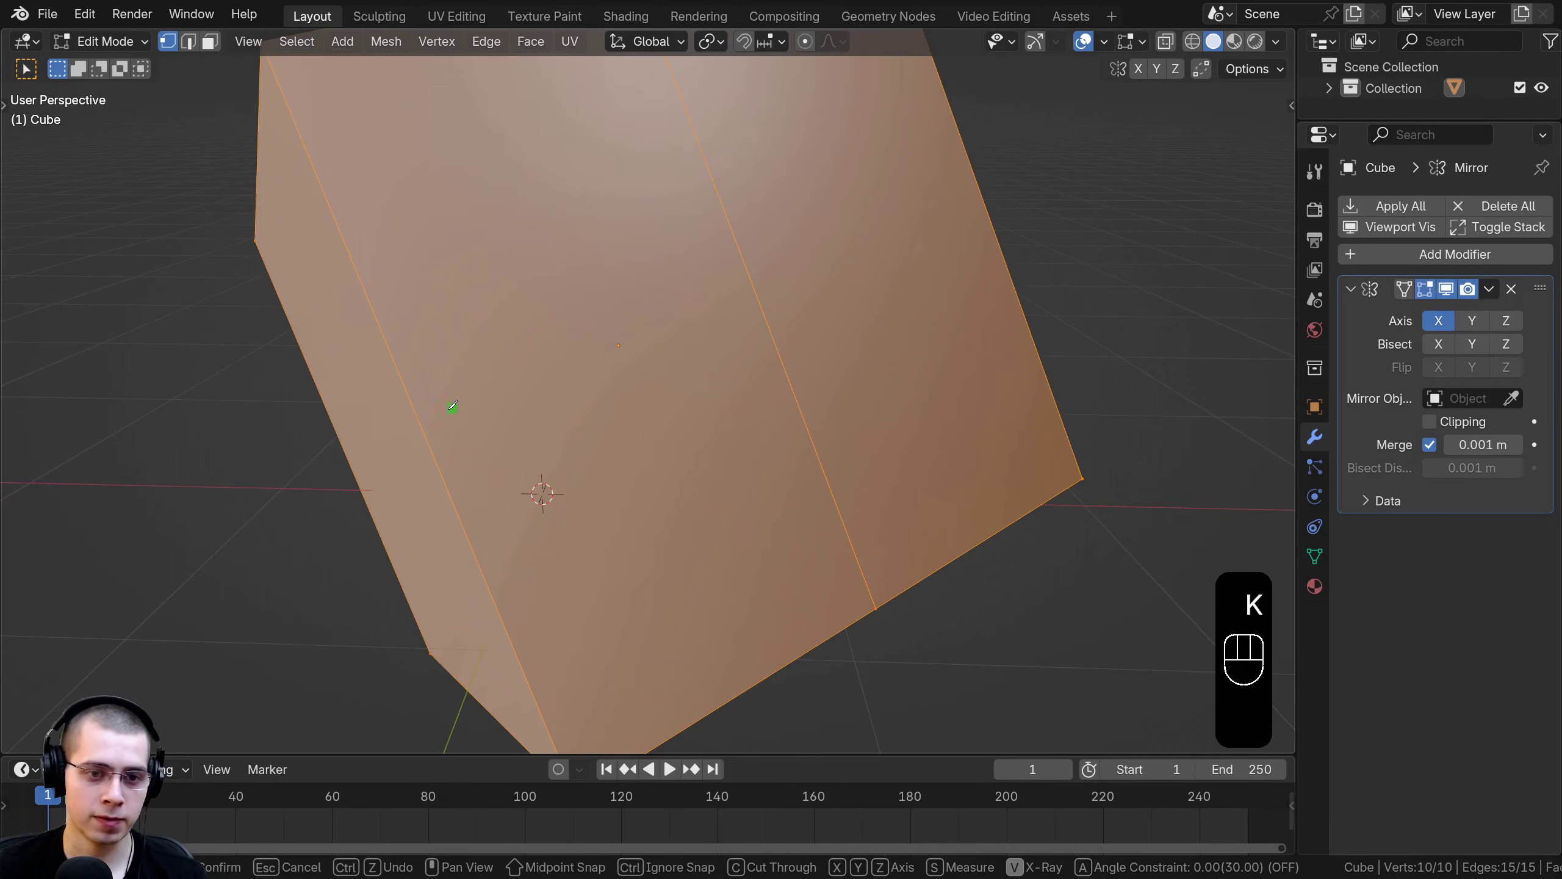
left_click(412, 394)
scroll(553, 345, "down", 2)
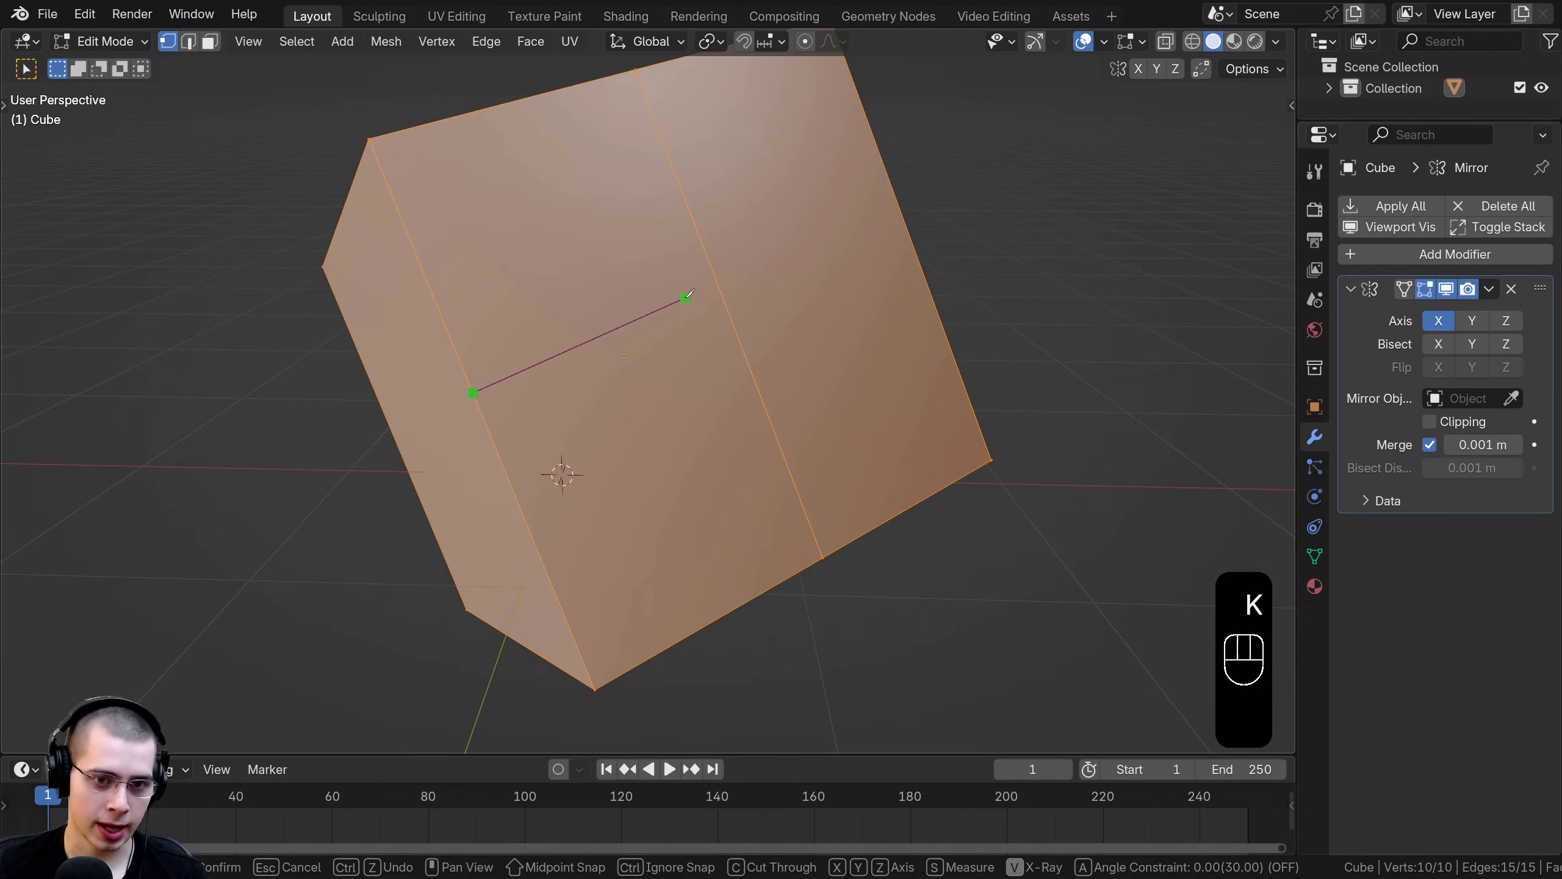
key("x")
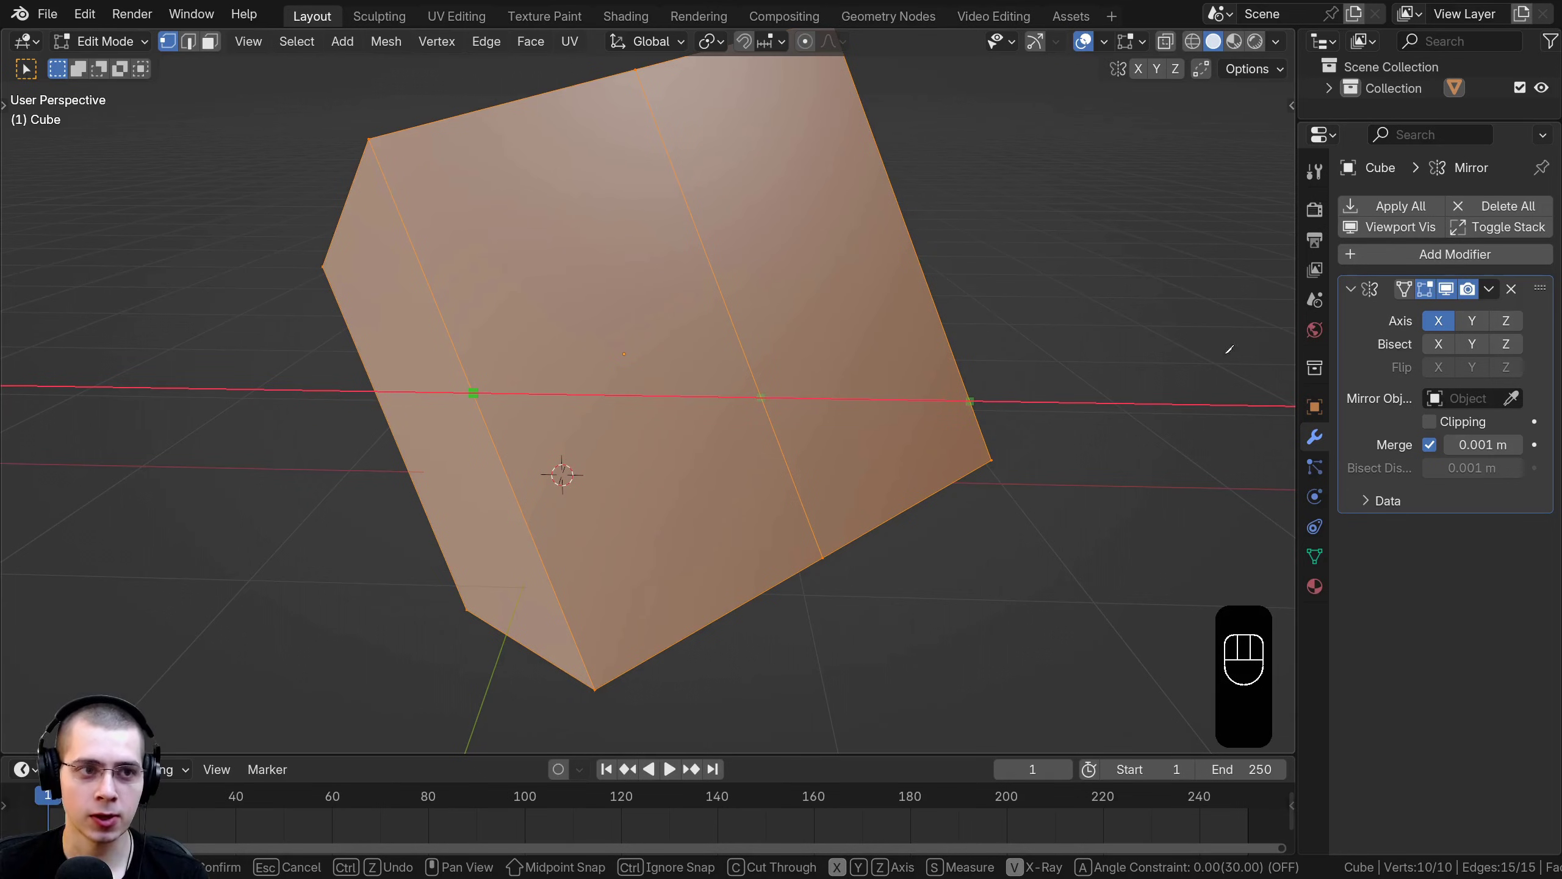
key("x")
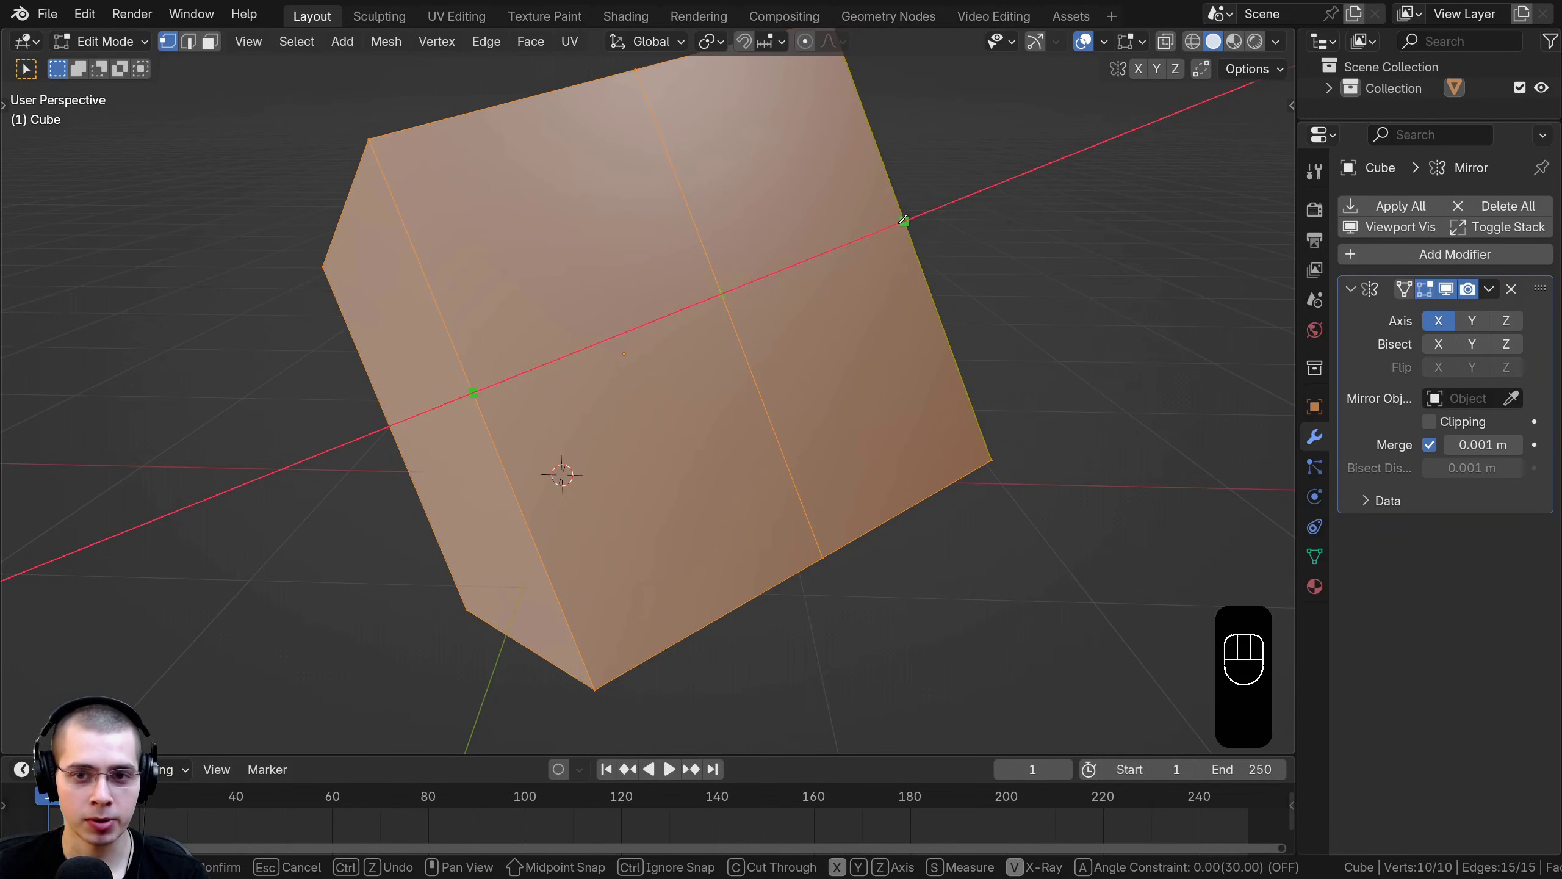
left_click(903, 220)
key("Return")
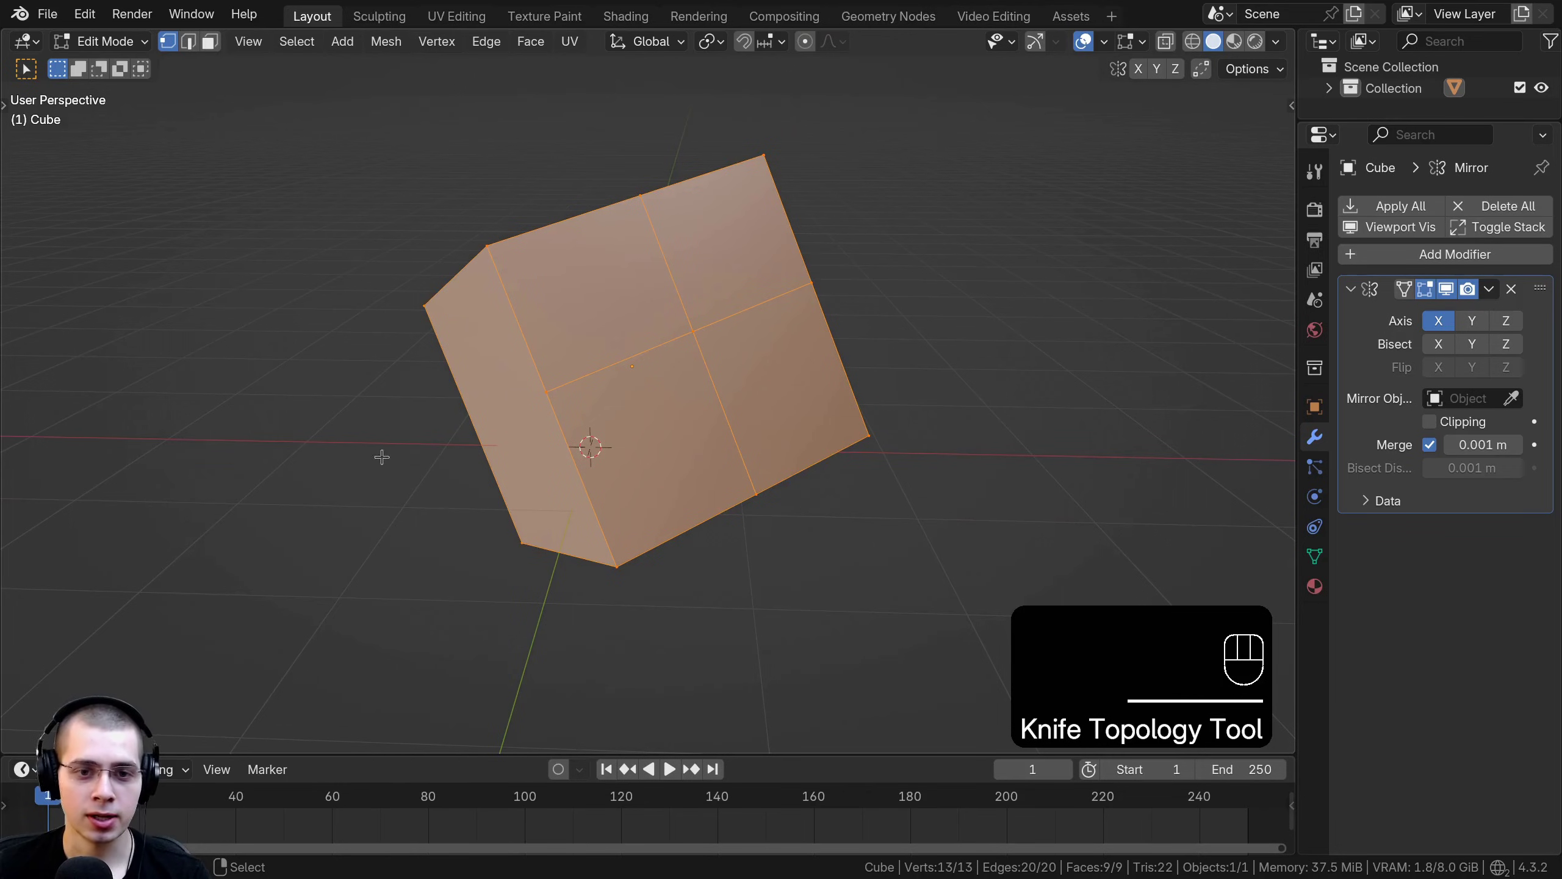
Place knife points on the front face with angle measurement shown, and examine the unconfirmed cuts from the cube's other sides
middle_click_drag(721, 336, 787, 335)
scroll(737, 340, "up", 2)
key("k")
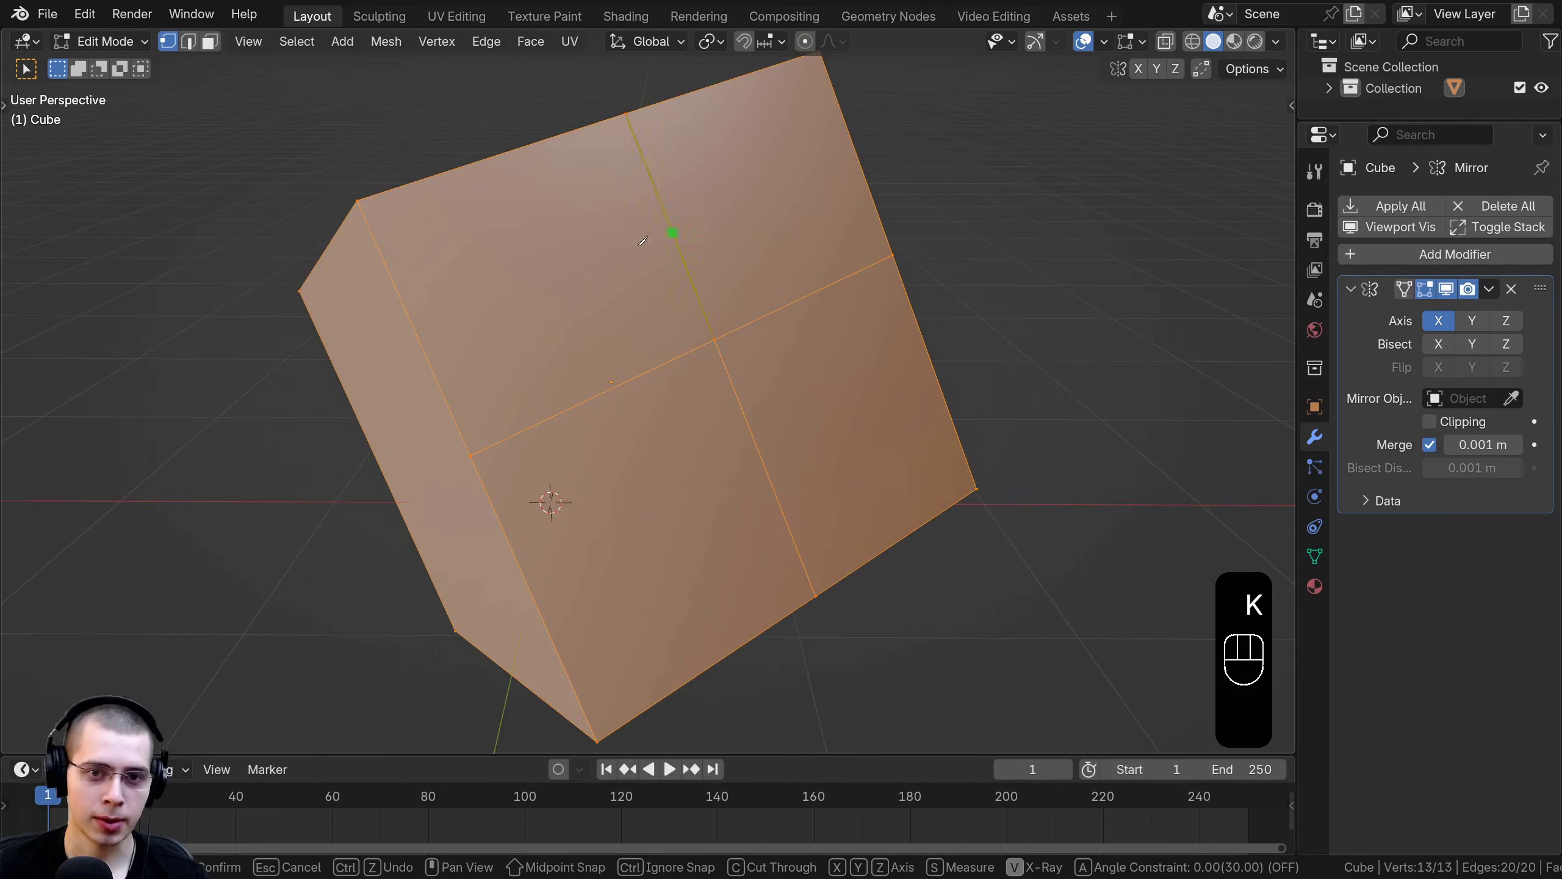
middle_click_drag(643, 240, 634, 321)
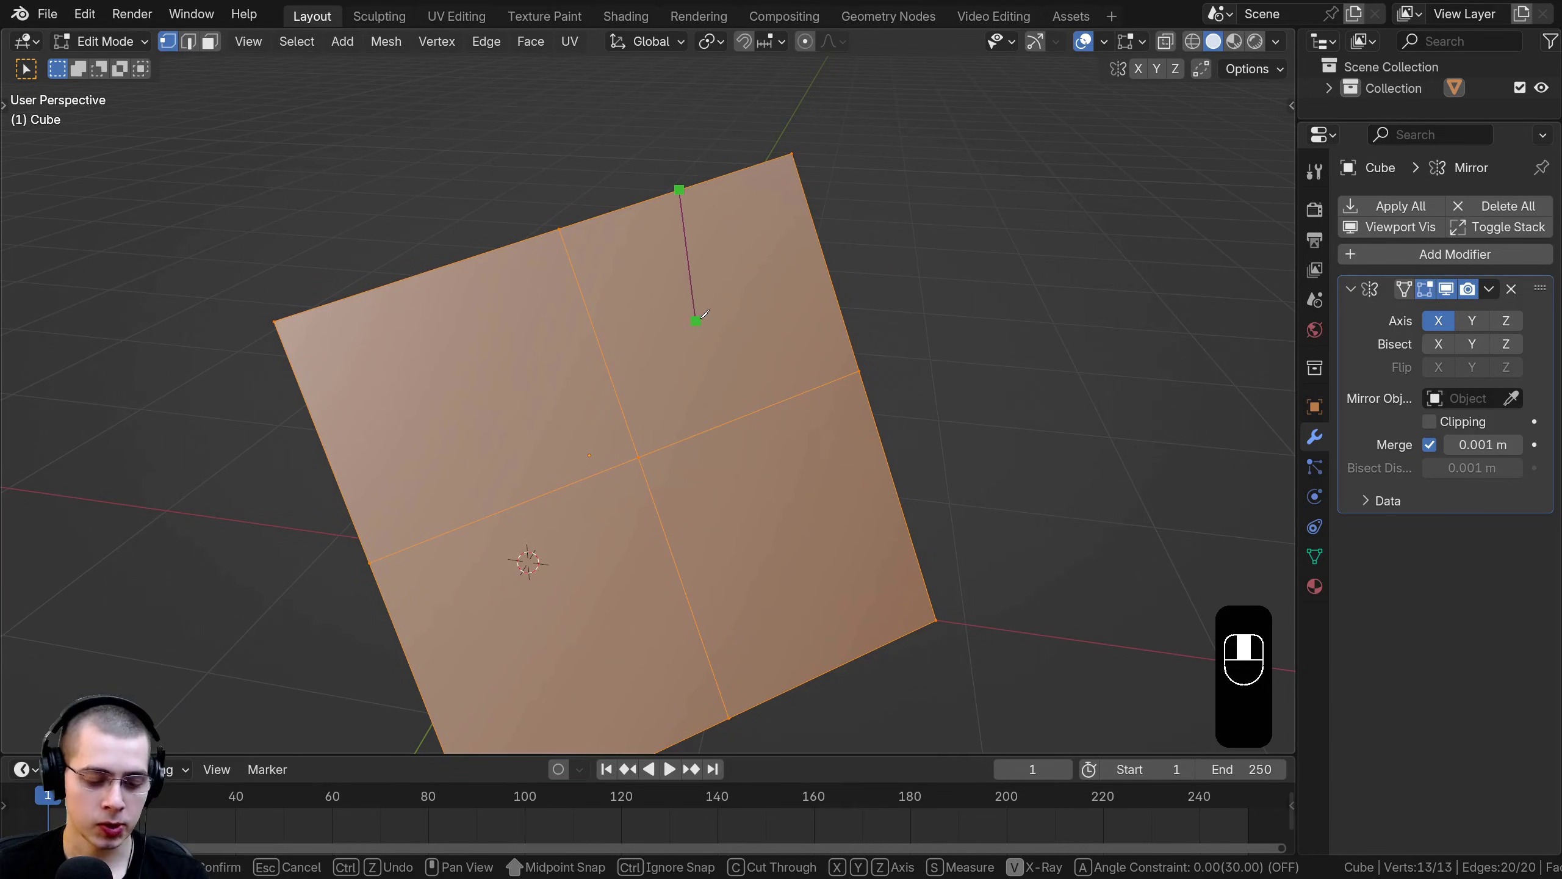
key("s")
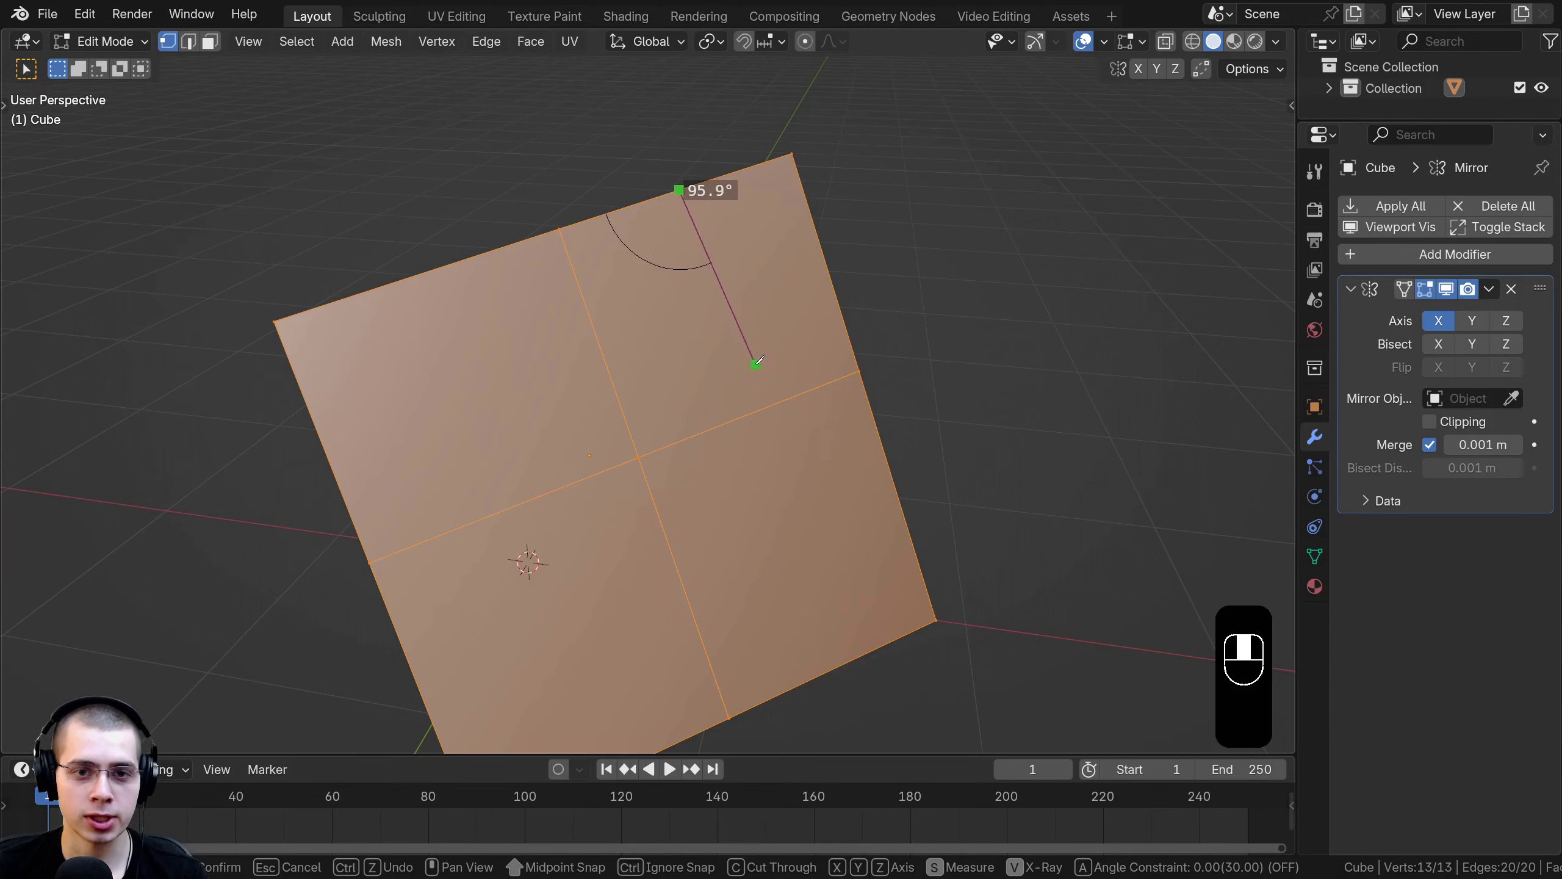
left_click(871, 616)
middle_click_drag(769, 431, 762, 425)
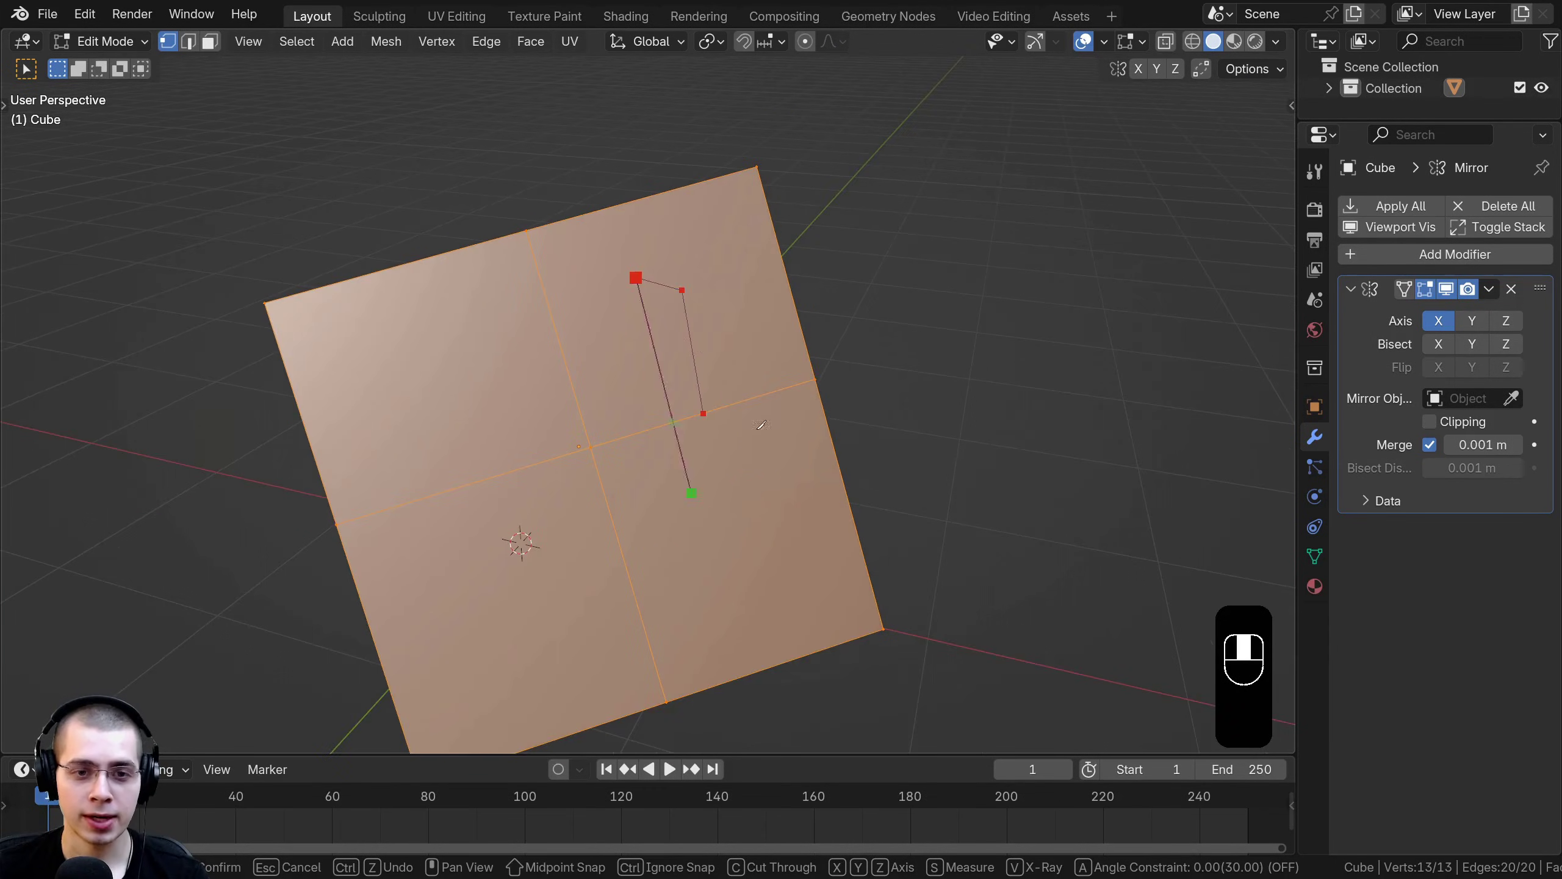
middle_click_drag(623, 357, 765, 229)
middle_click_drag(844, 278, 865, 266)
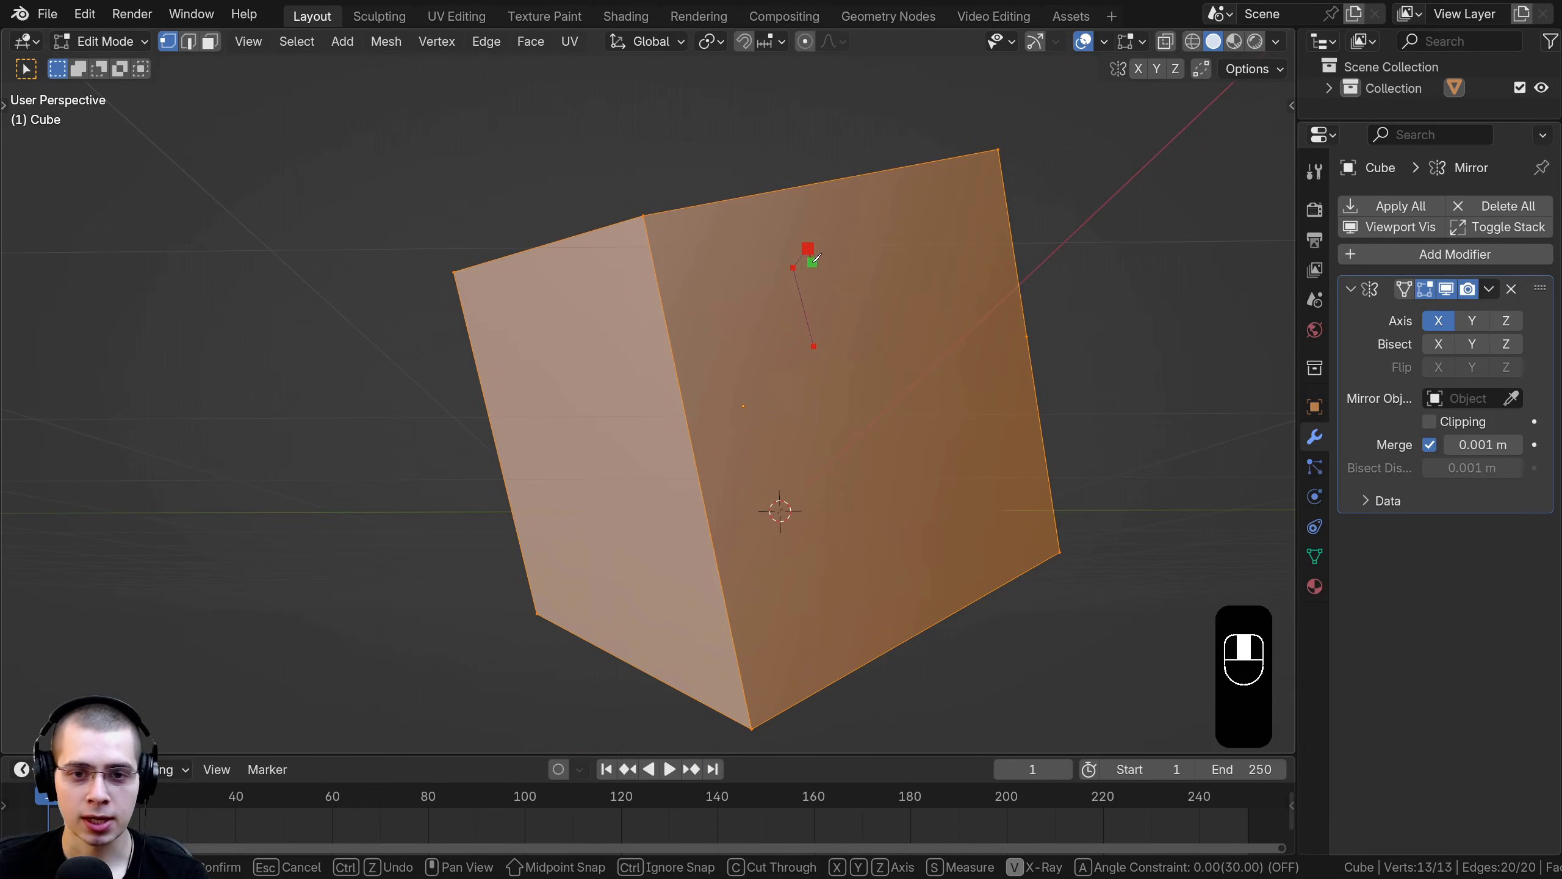
middle_click_drag(824, 280, 341, 464)
middle_click_drag(544, 391, 847, 331)
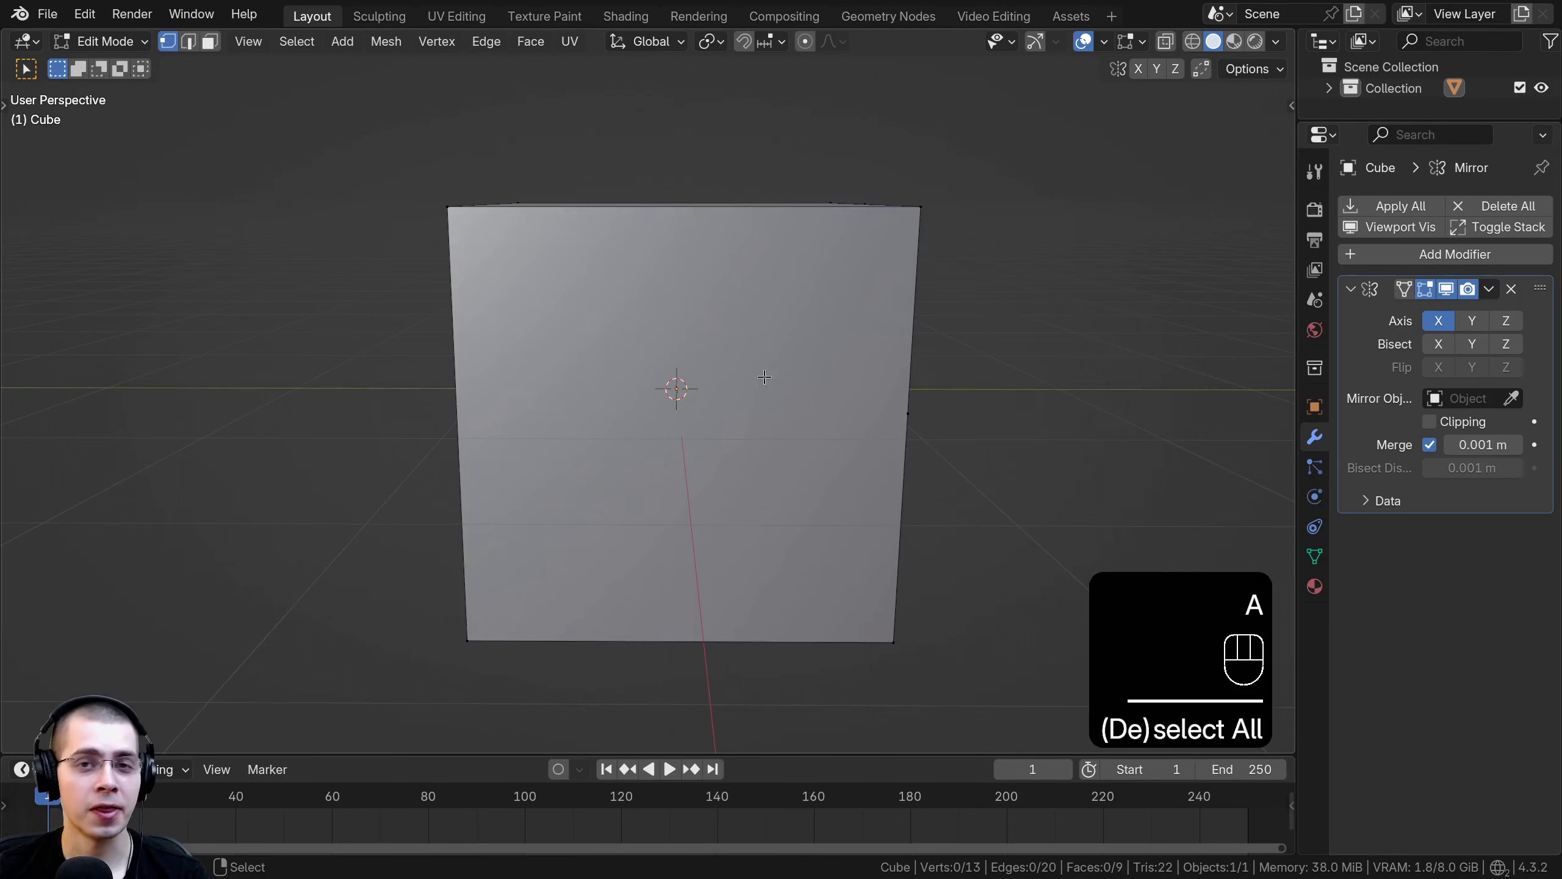
Try a knife line from the uncut face's upper edge with the 30° screen angle constraint, and cancel it
scroll(730, 349, "up", 2)
scroll(752, 245, "up", 1)
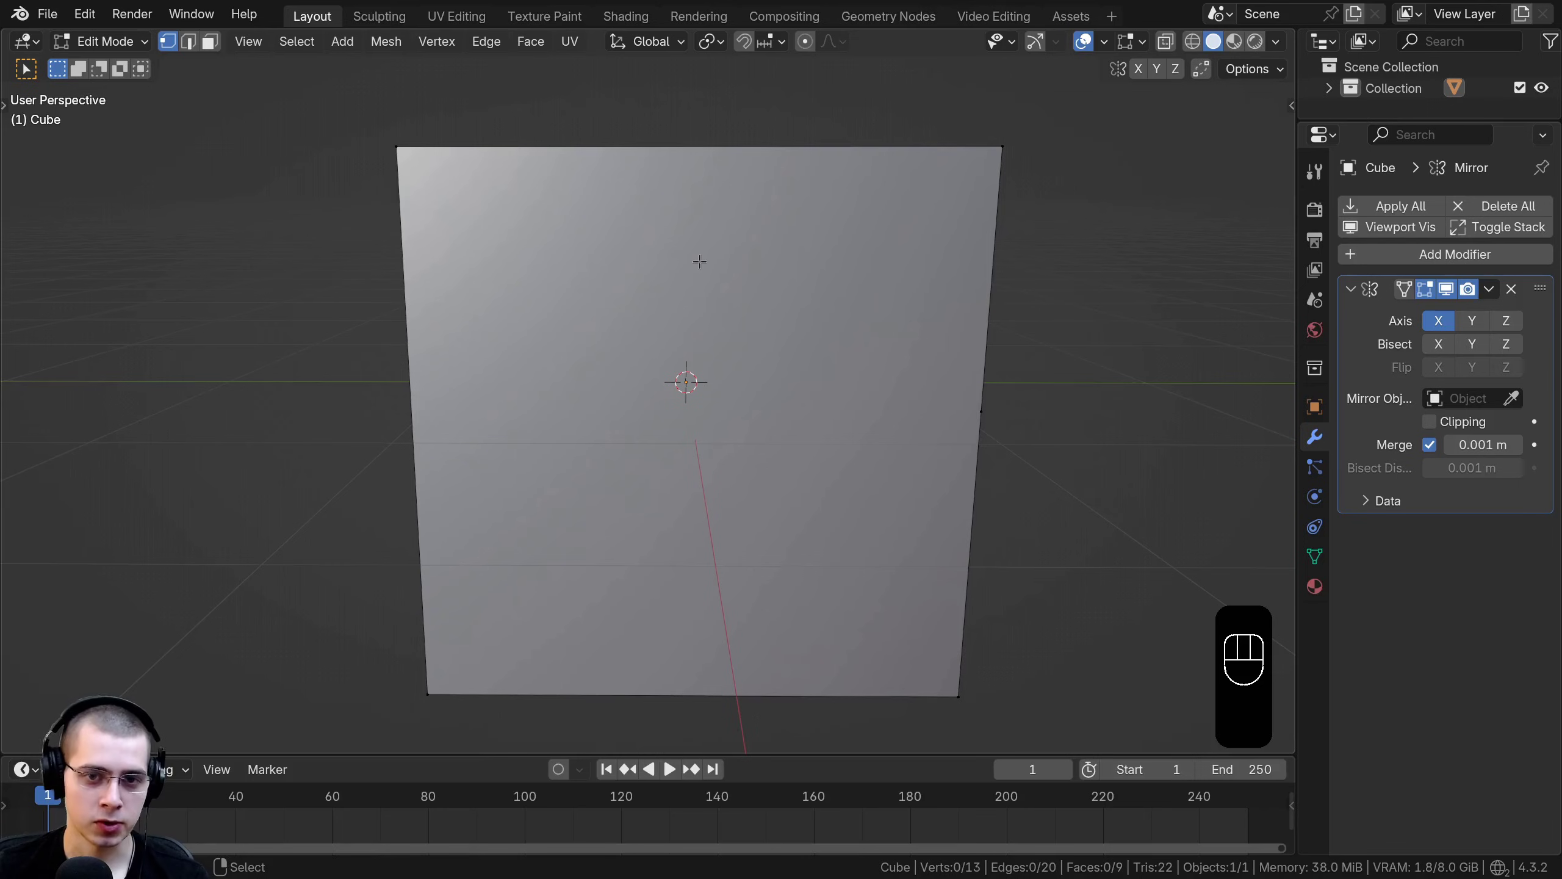
key("k")
left_click(694, 148)
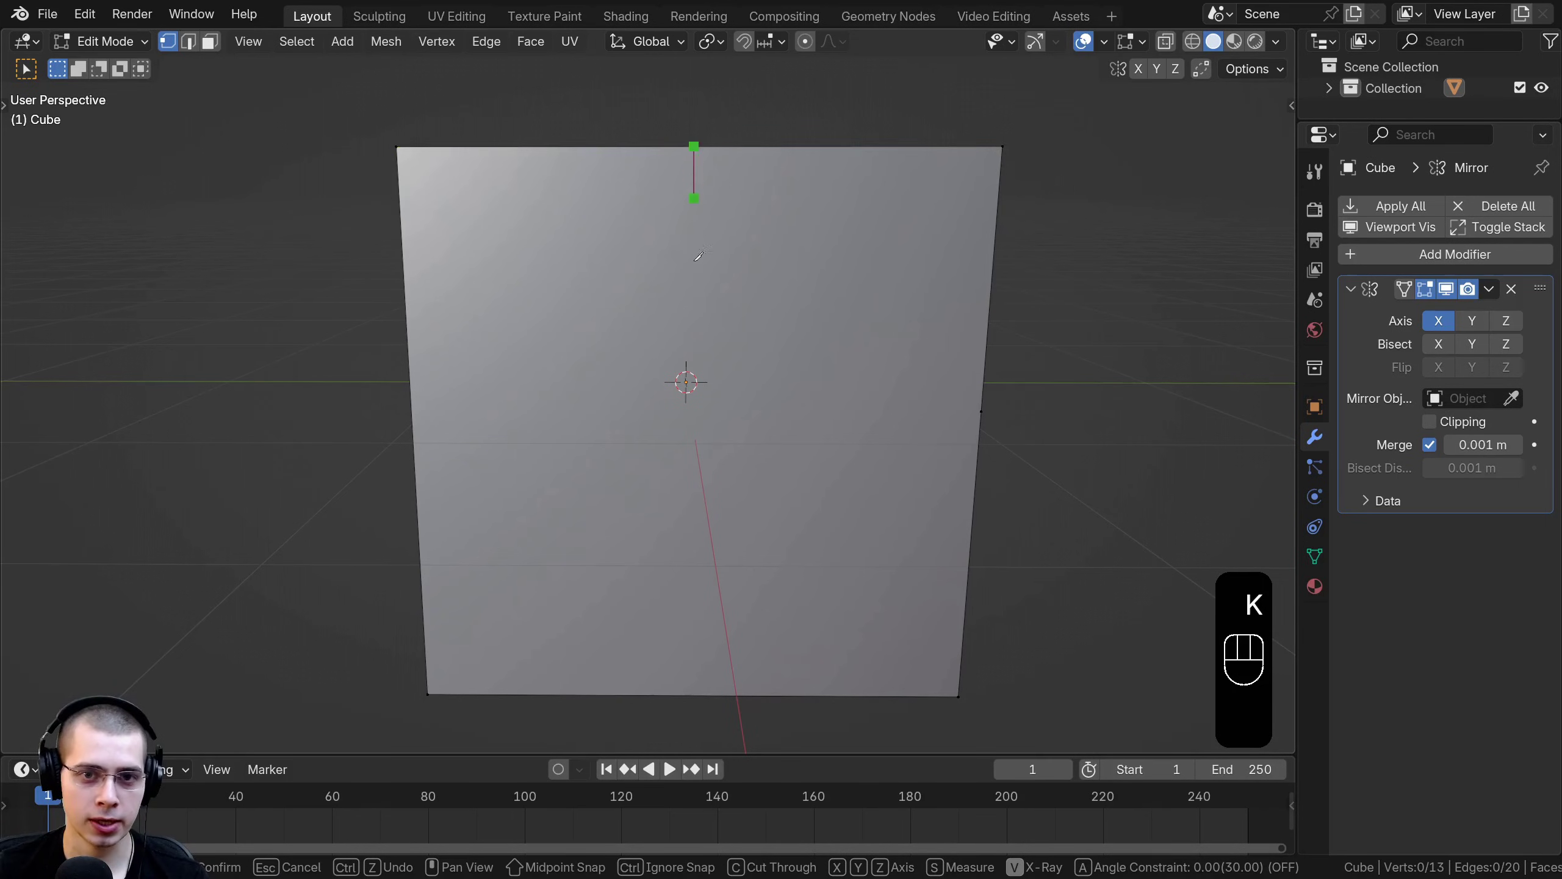
key("a")
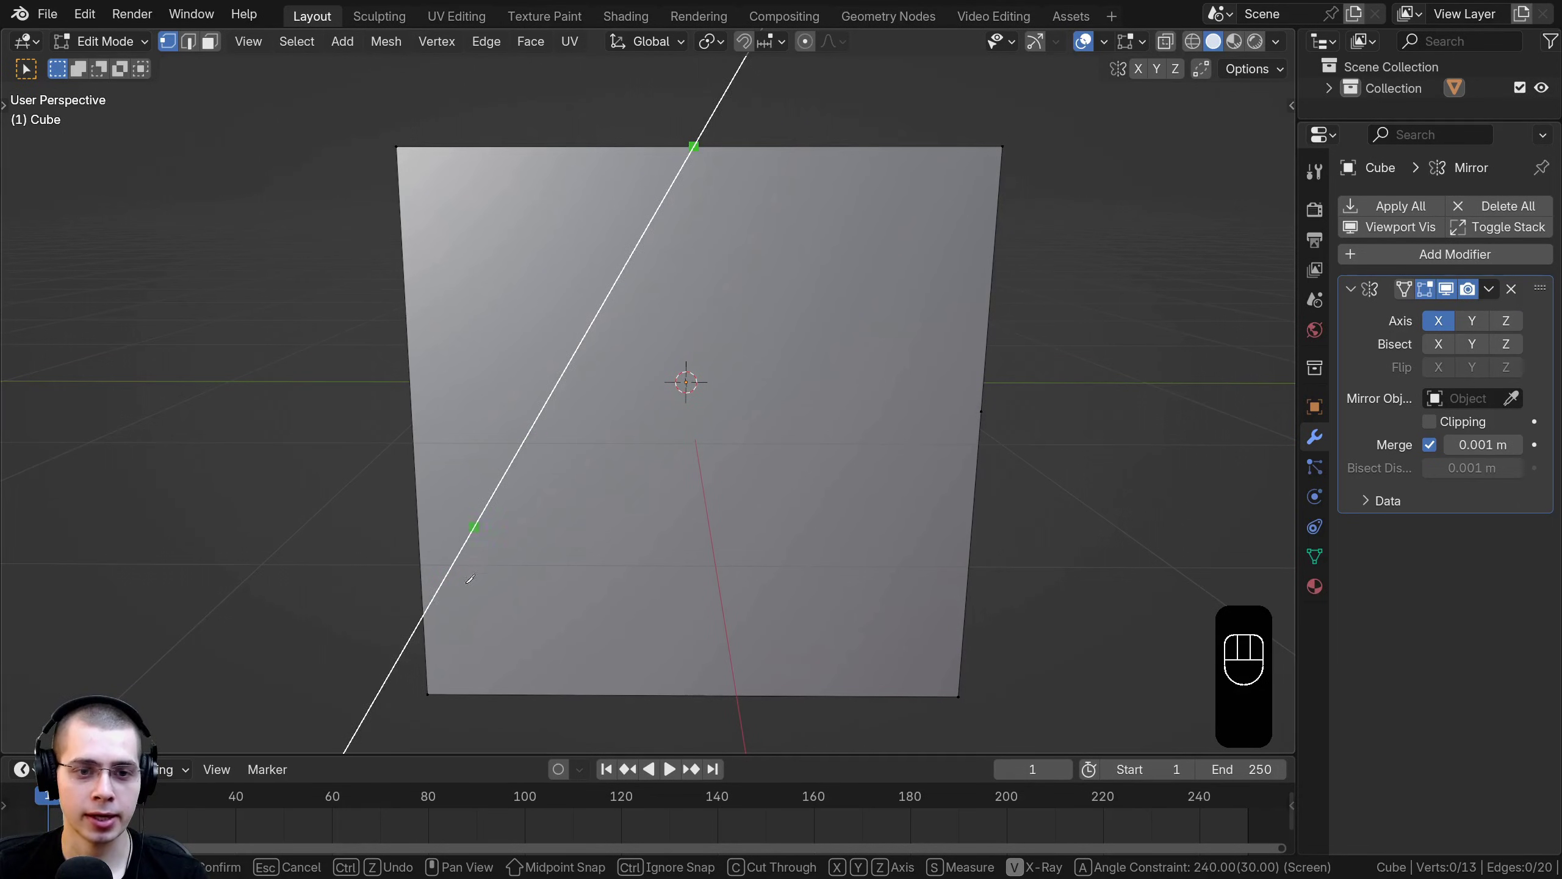
key("Escape")
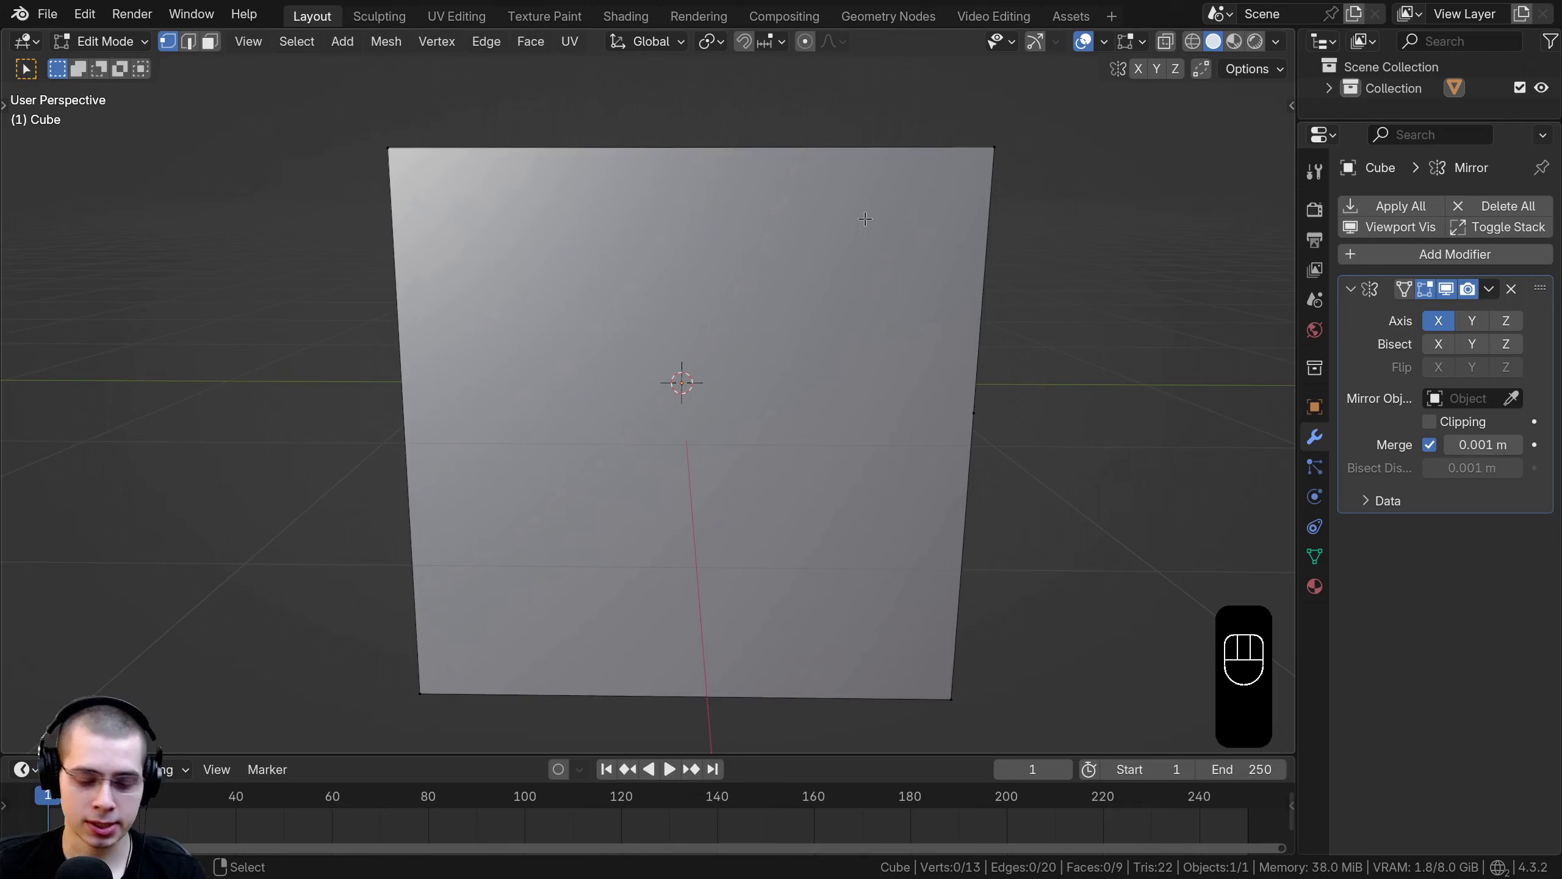
Knife a diagonal cut across the uncut face between opposite corners, apply it, and undo it
key("k")
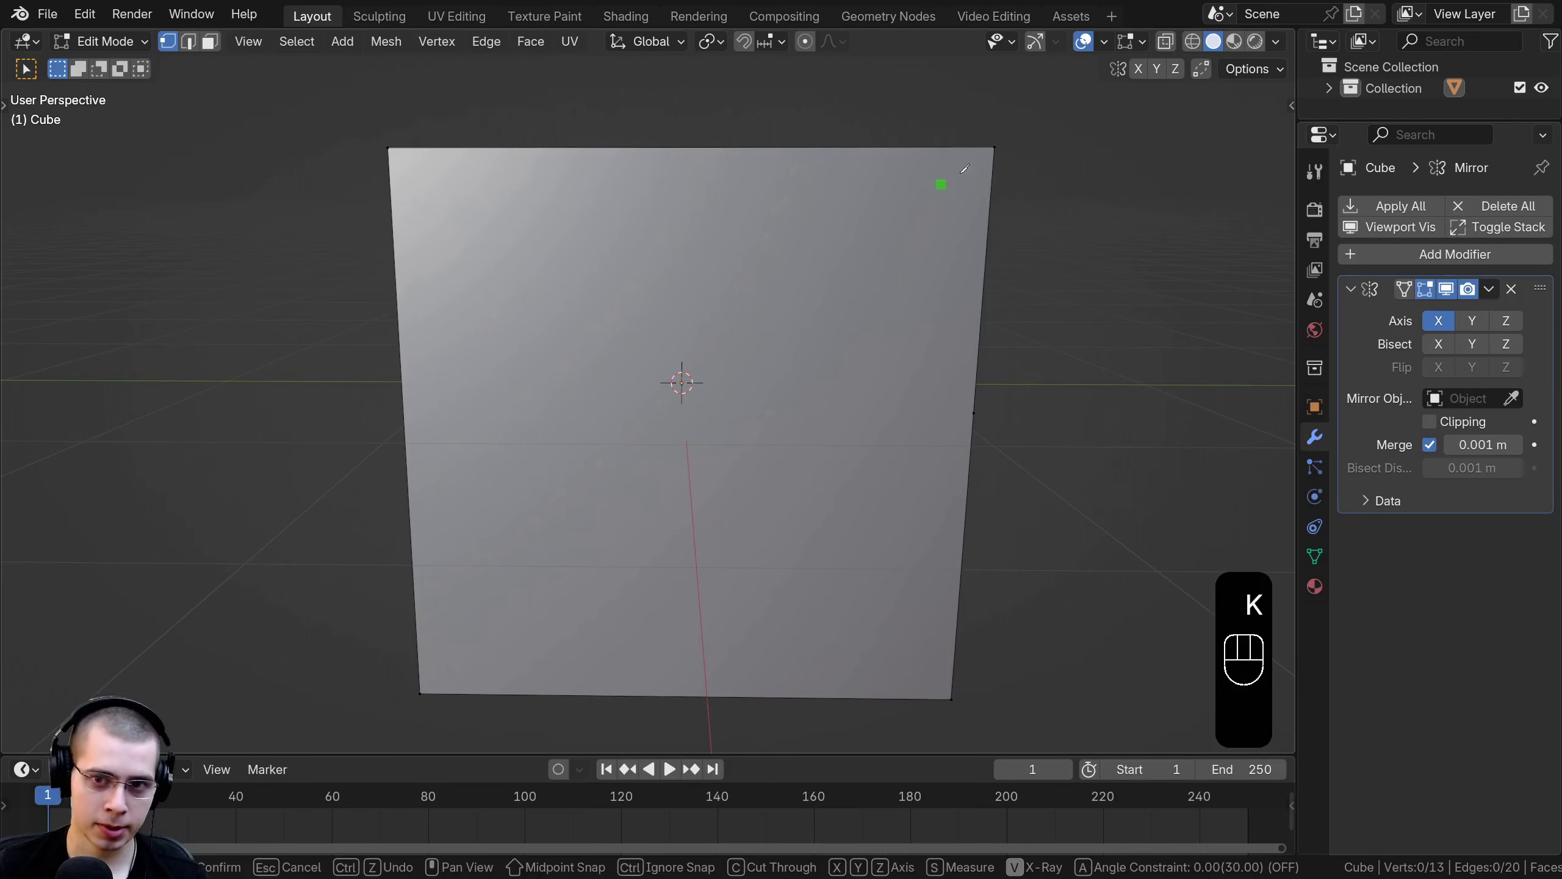
left_click(994, 147)
left_click(420, 692)
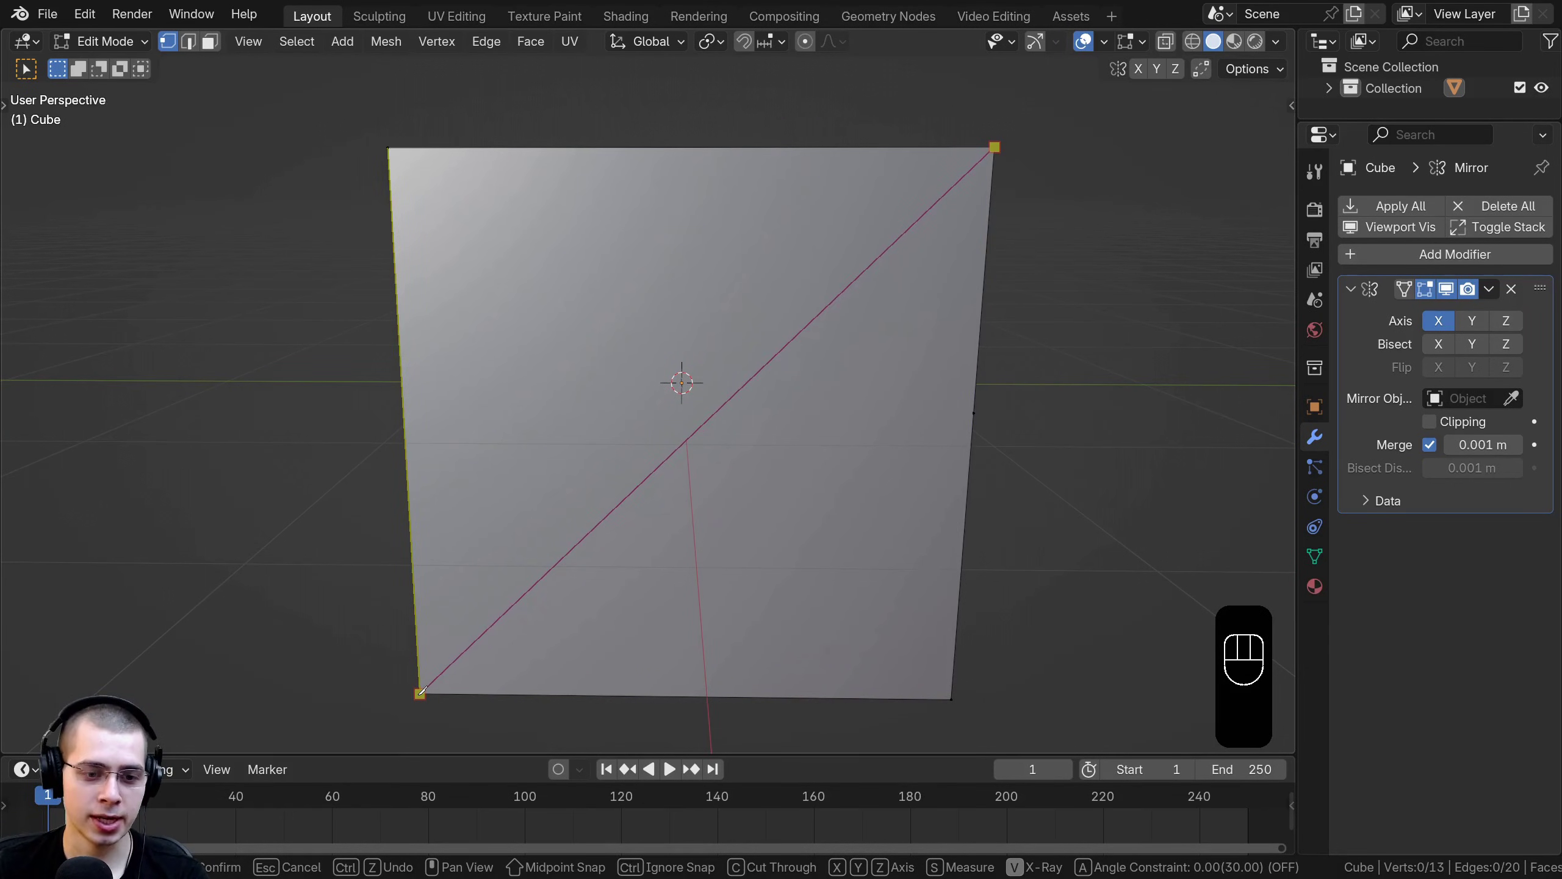
left_click(419, 692)
key("Return")
scroll(733, 474, "down", 1)
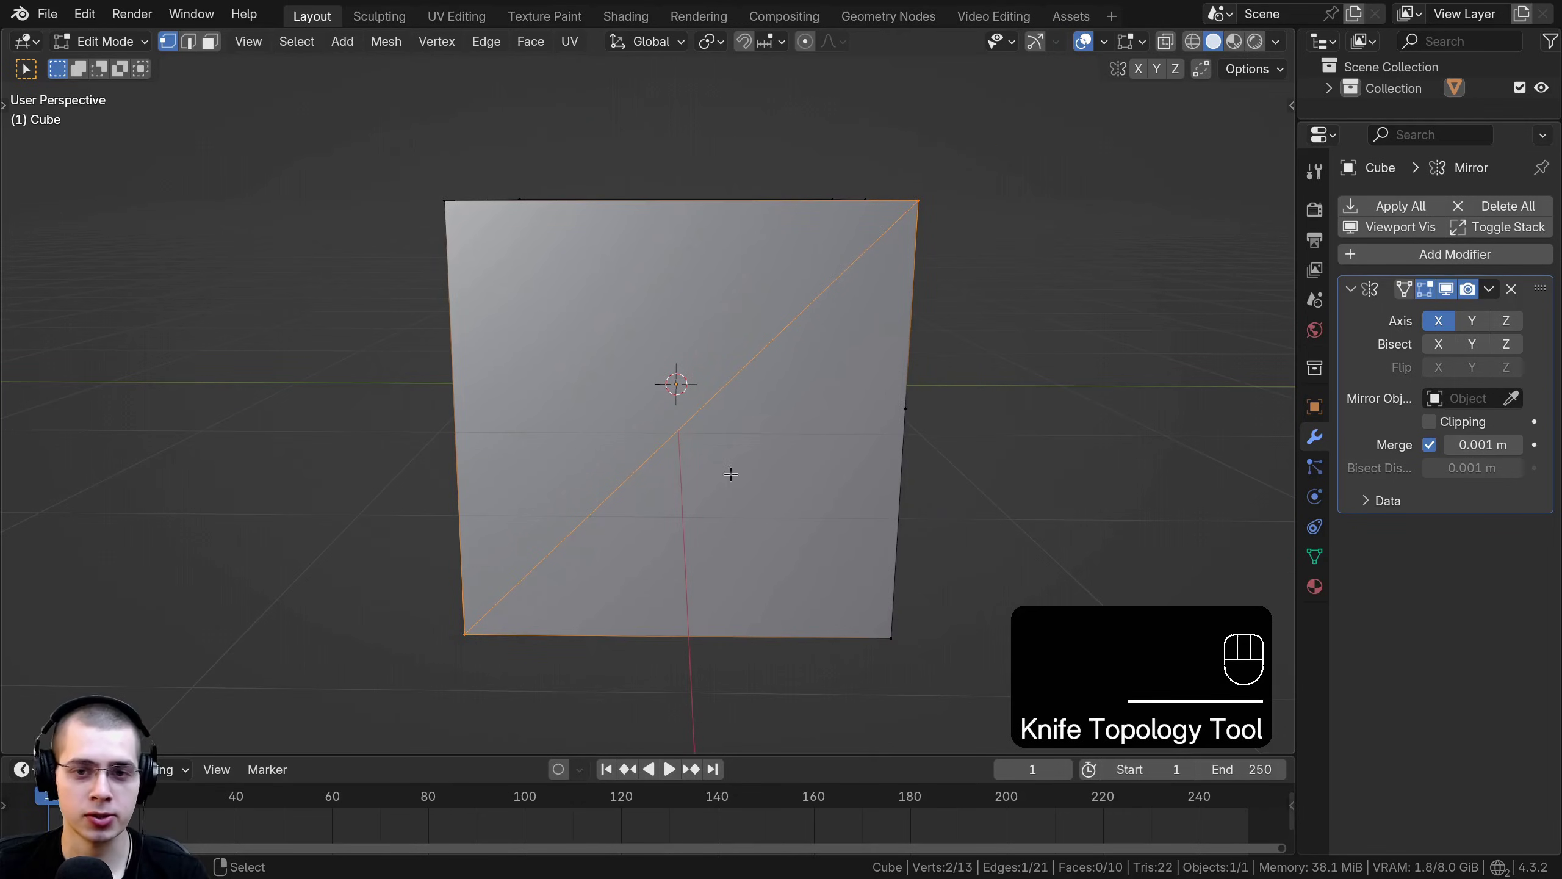
key("ctrl+z")
Rotate the cube in Object Mode so the uncut face shows in front orthographic view, and return to Edit Mode
middle_click_drag(445, 641, 516, 607)
right_click(514, 604)
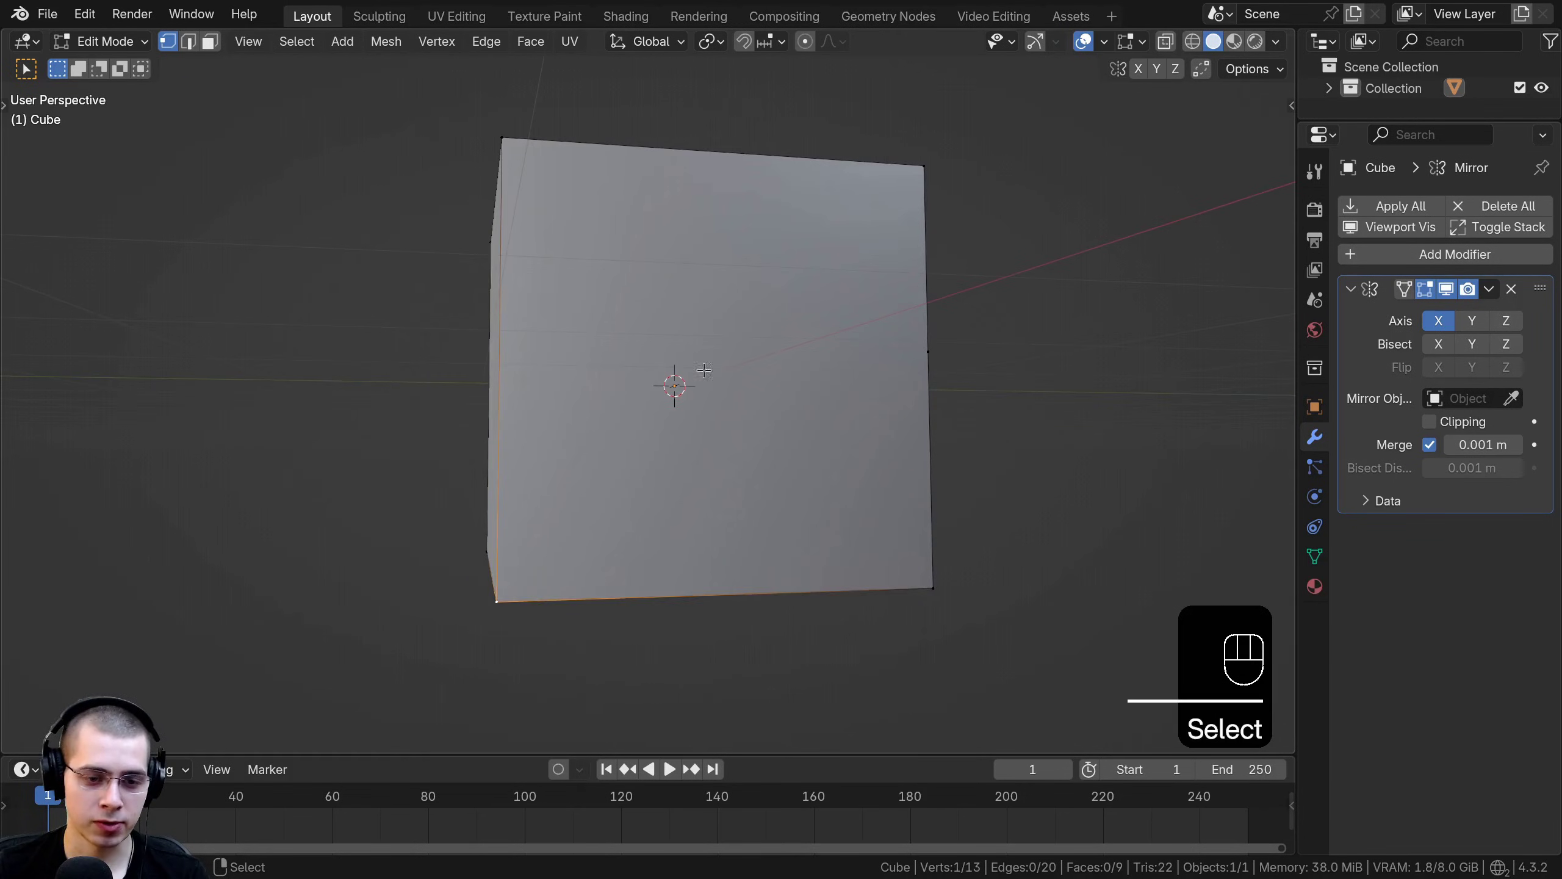
middle_click_drag(742, 497, 732, 523)
key("a")
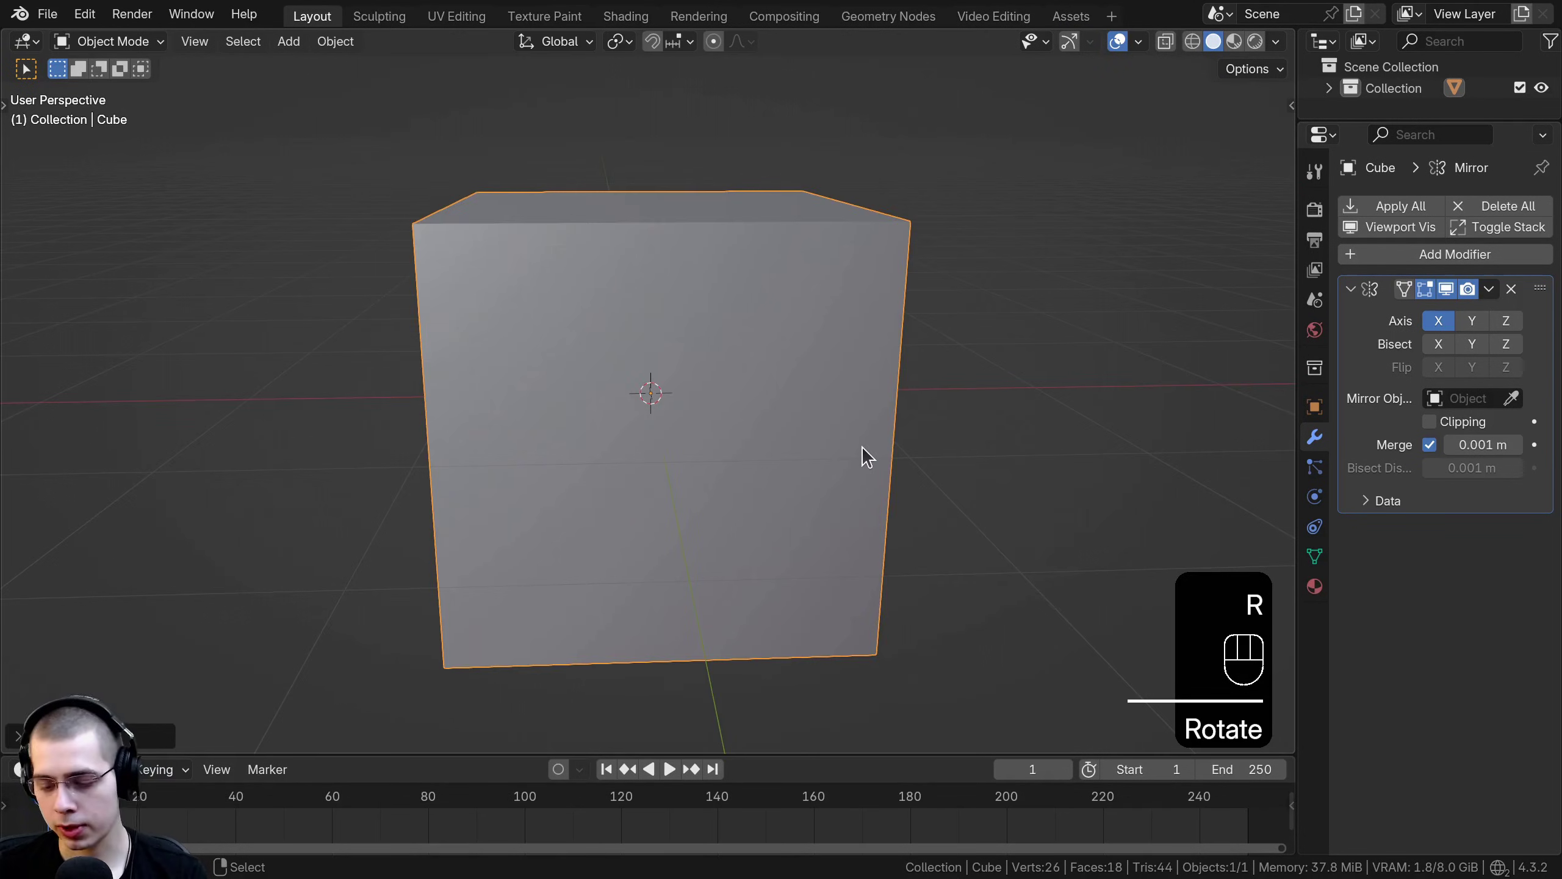
key("KP_1")
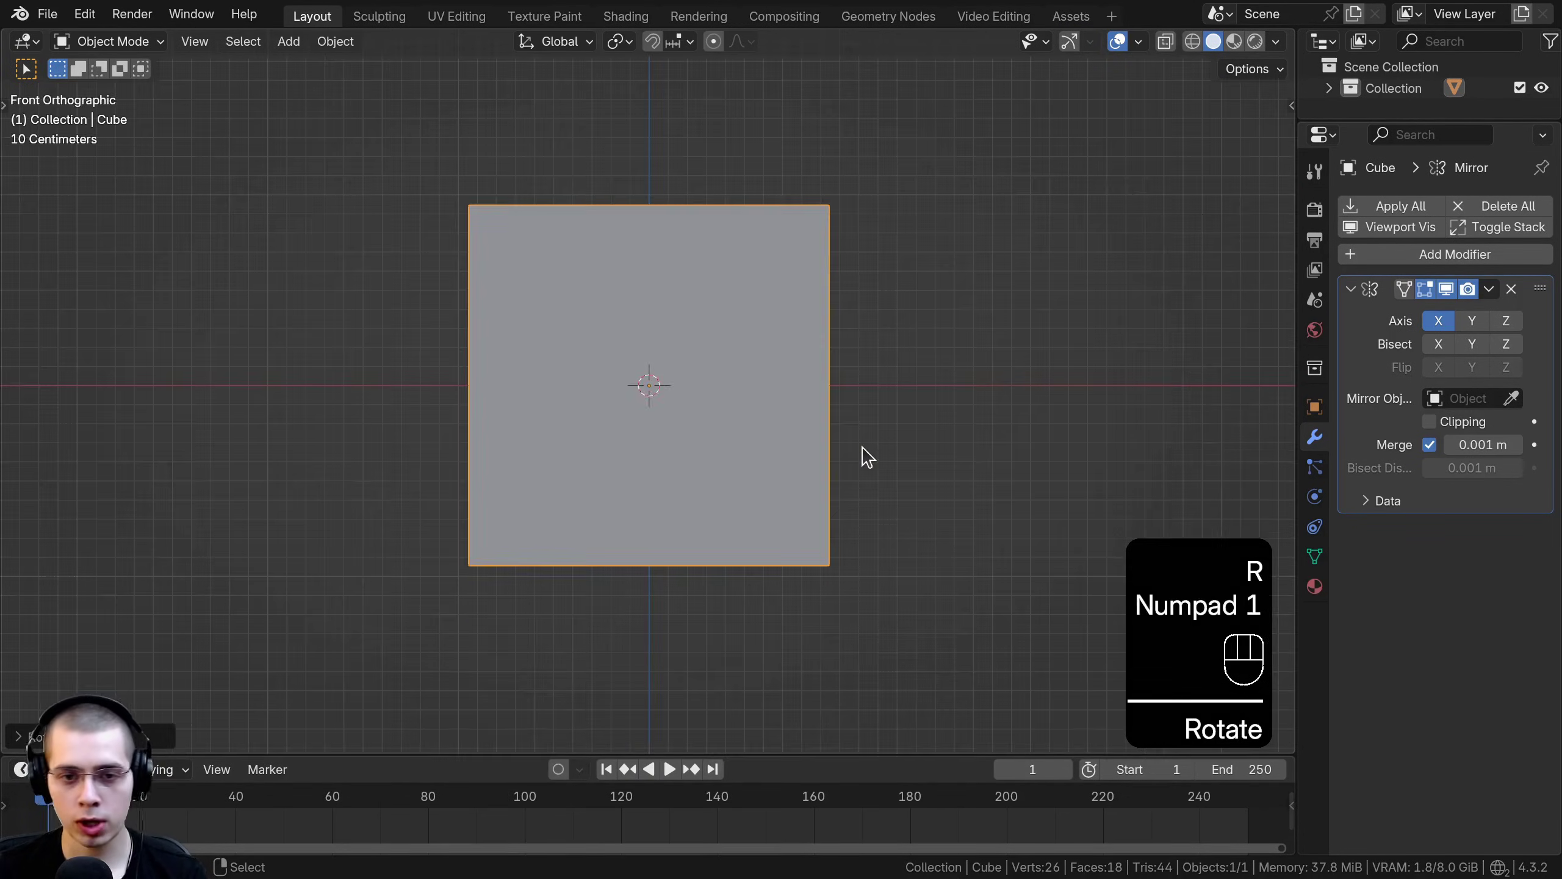
scroll(861, 453, "up", 3)
key("Tab")
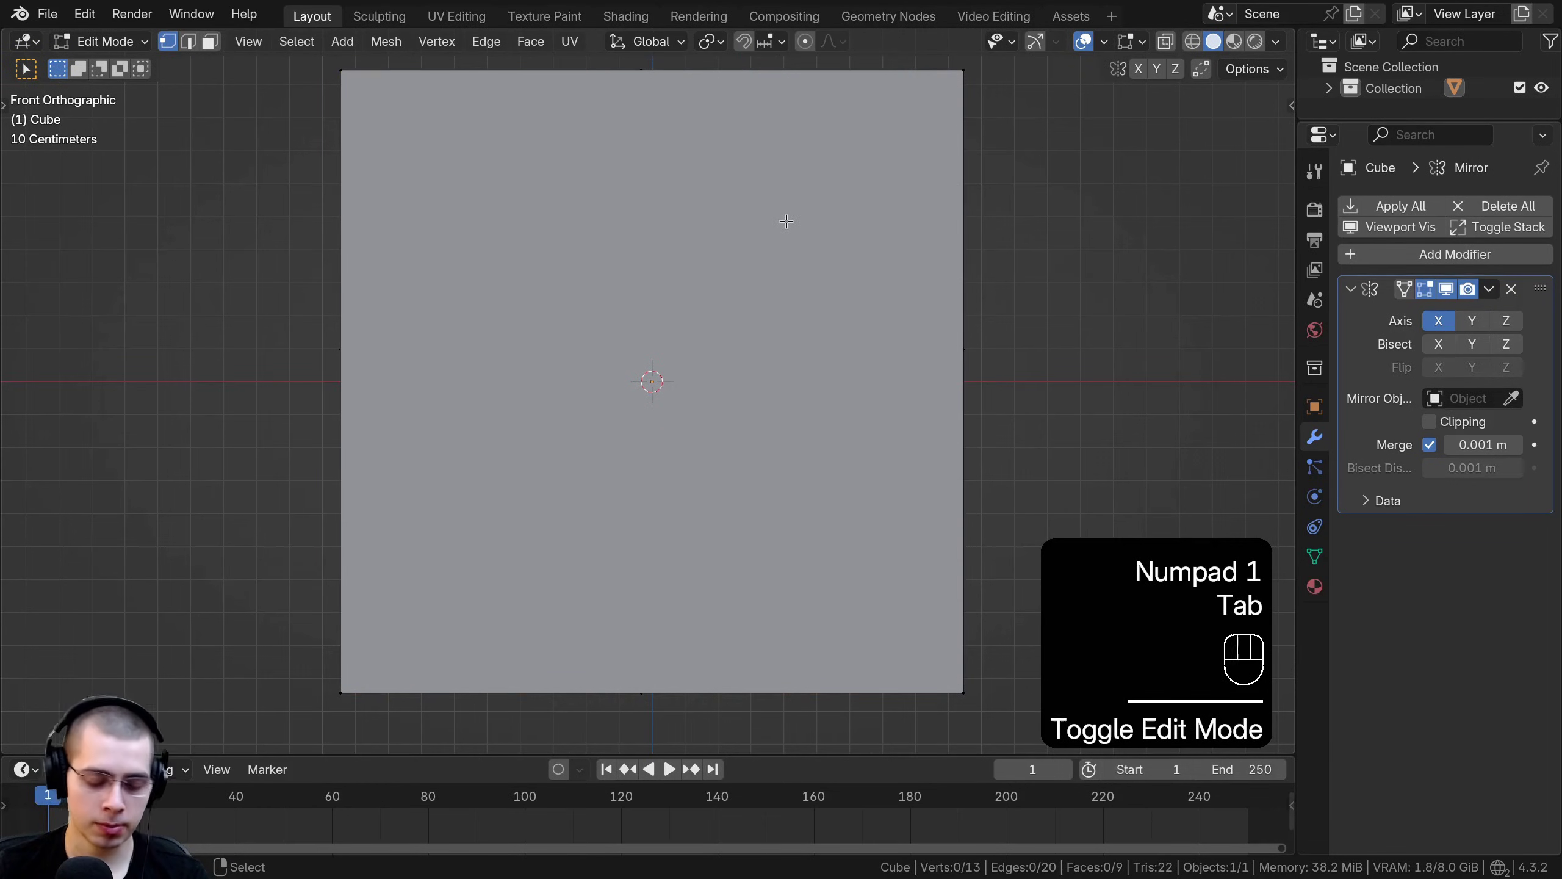
Knife a diagonal cut from the front face's upper-right corner to its lower-left corner with a 45° screen angle constraint, and apply it
key("k")
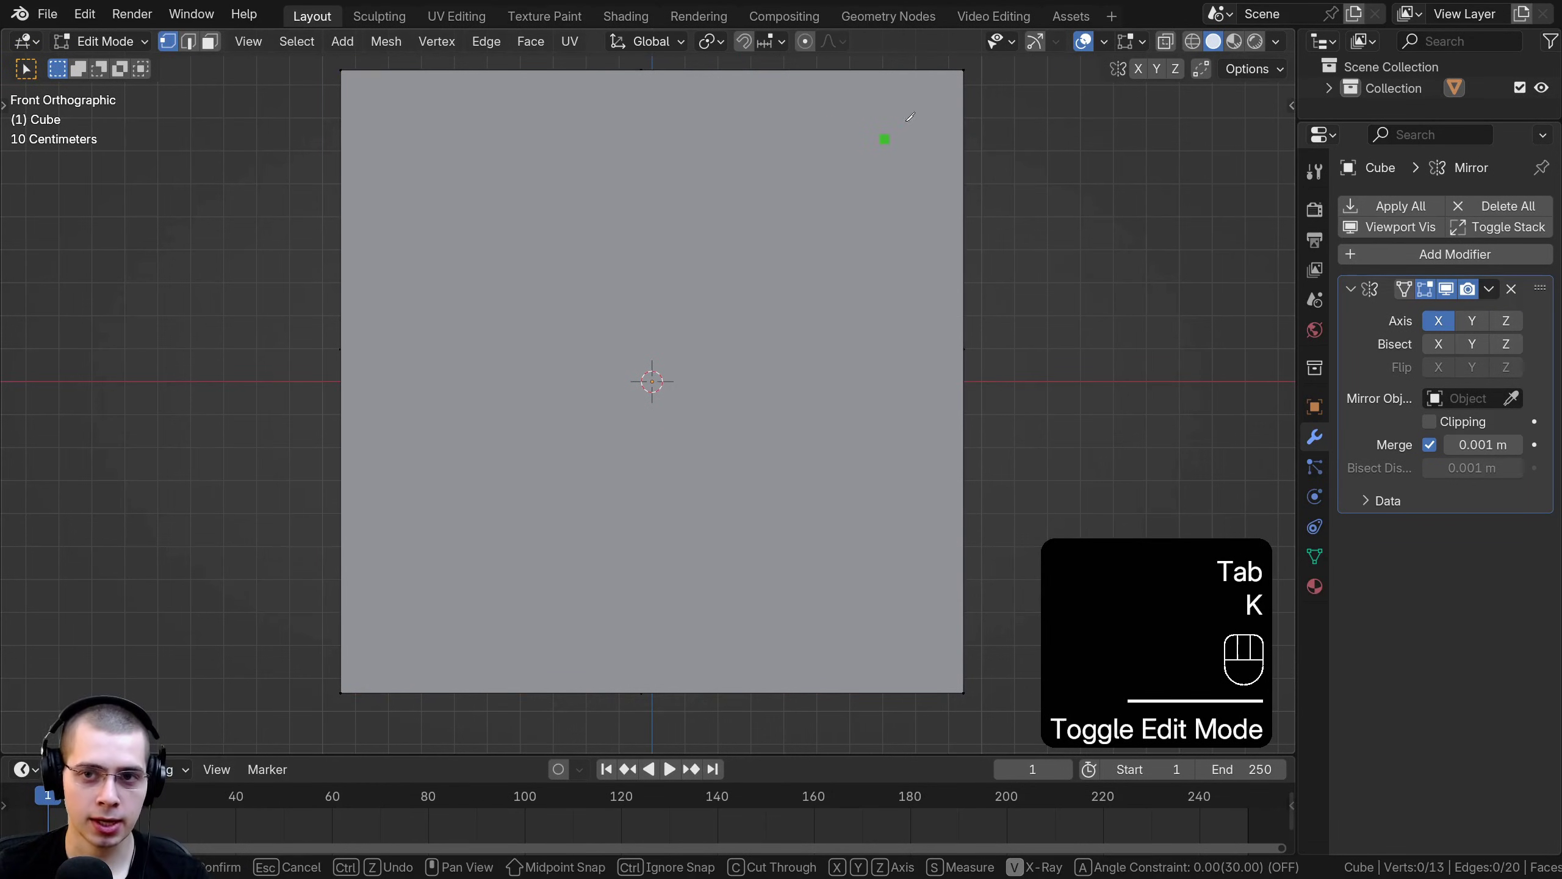
left_click(963, 69)
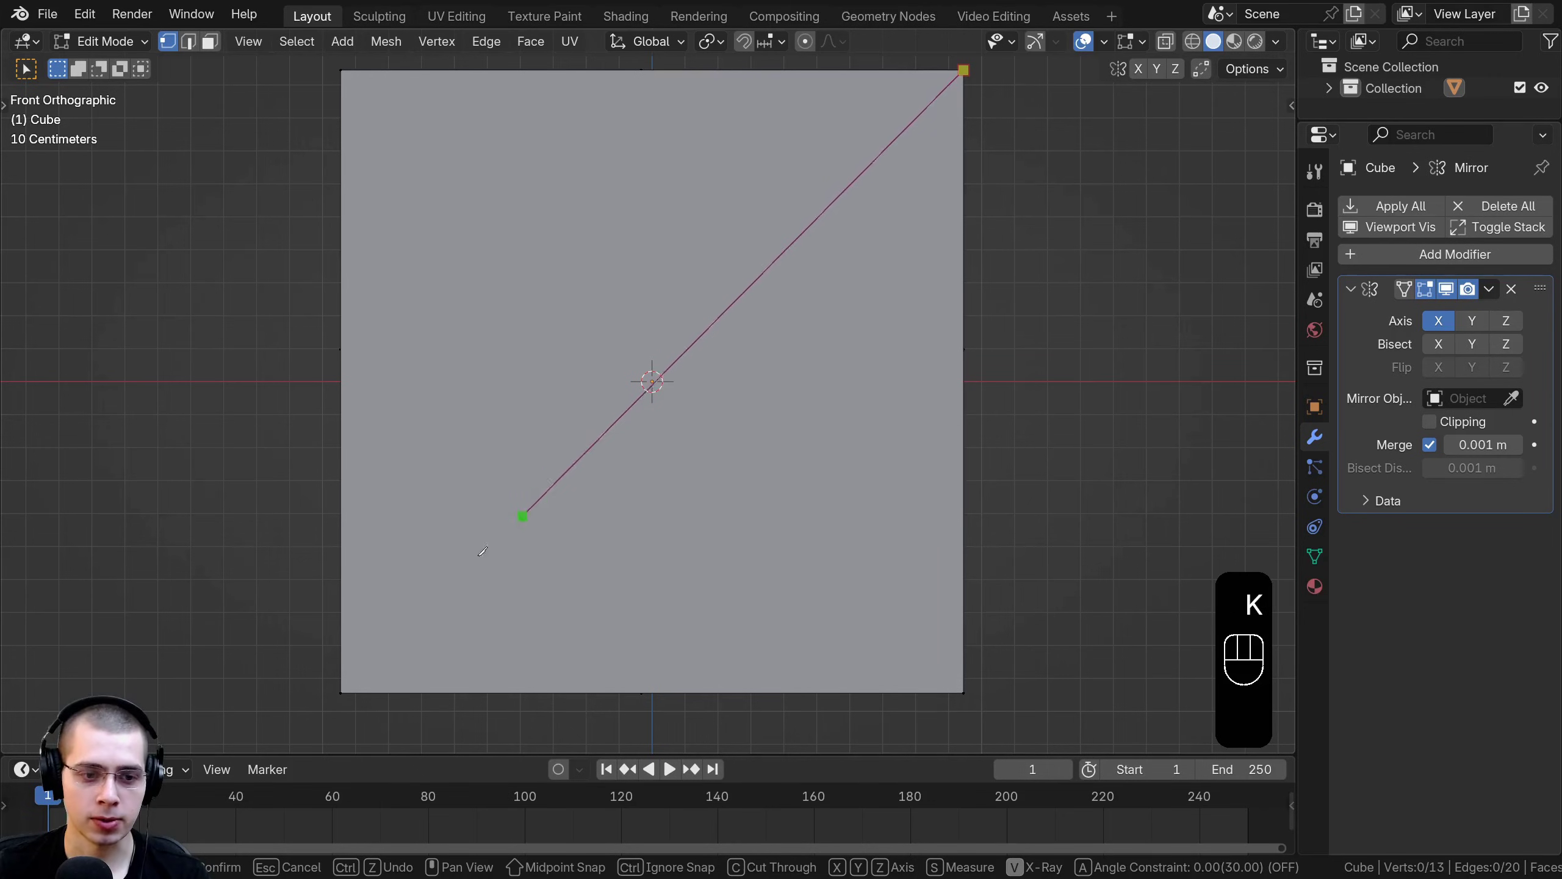
left_click(341, 691)
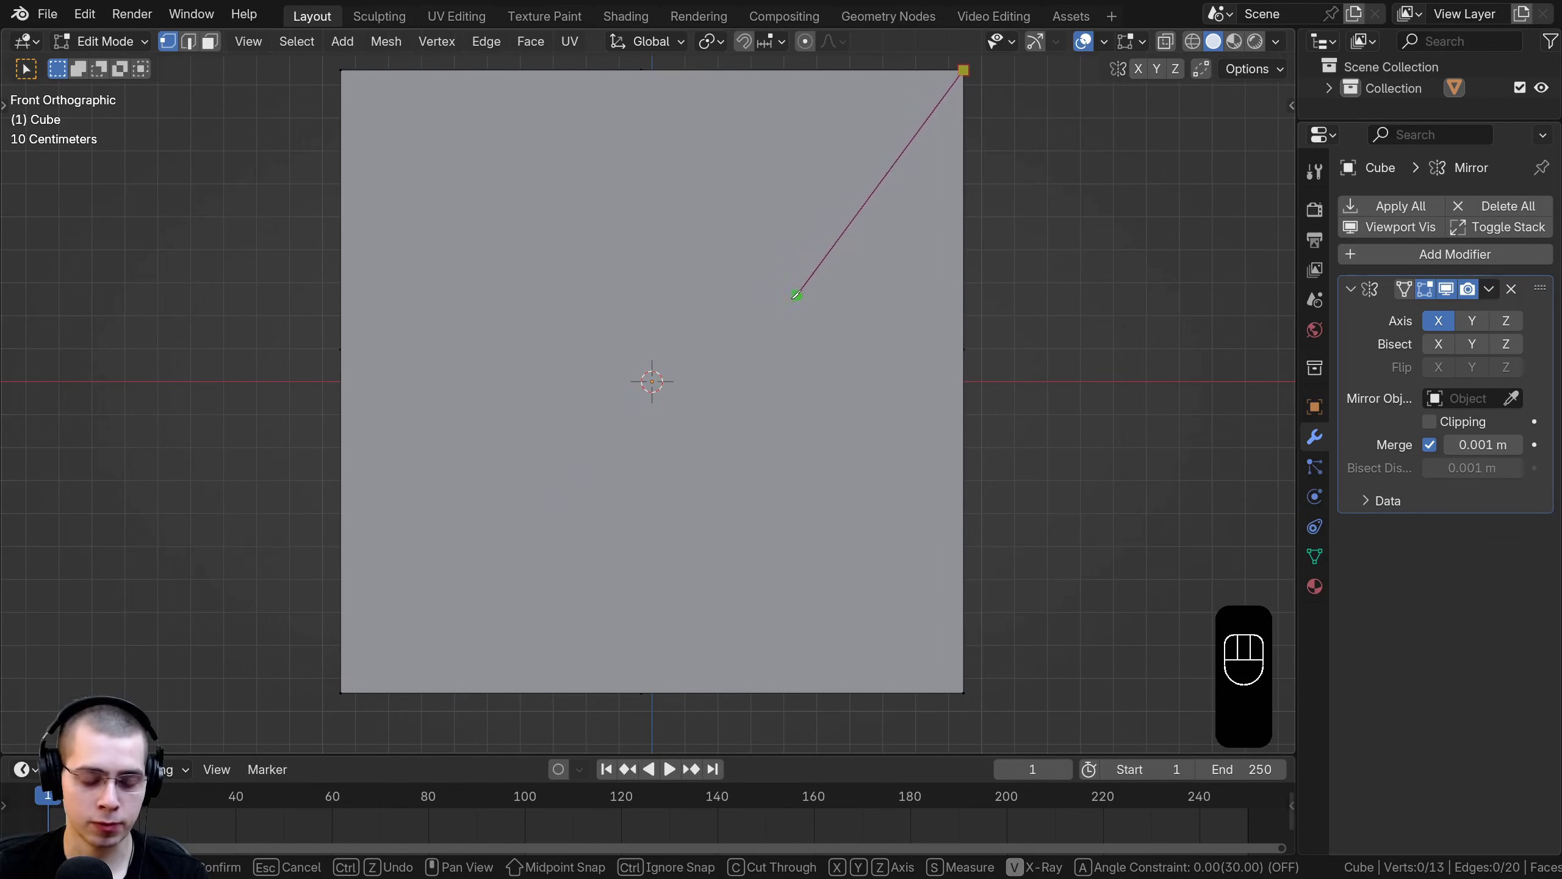
key("a")
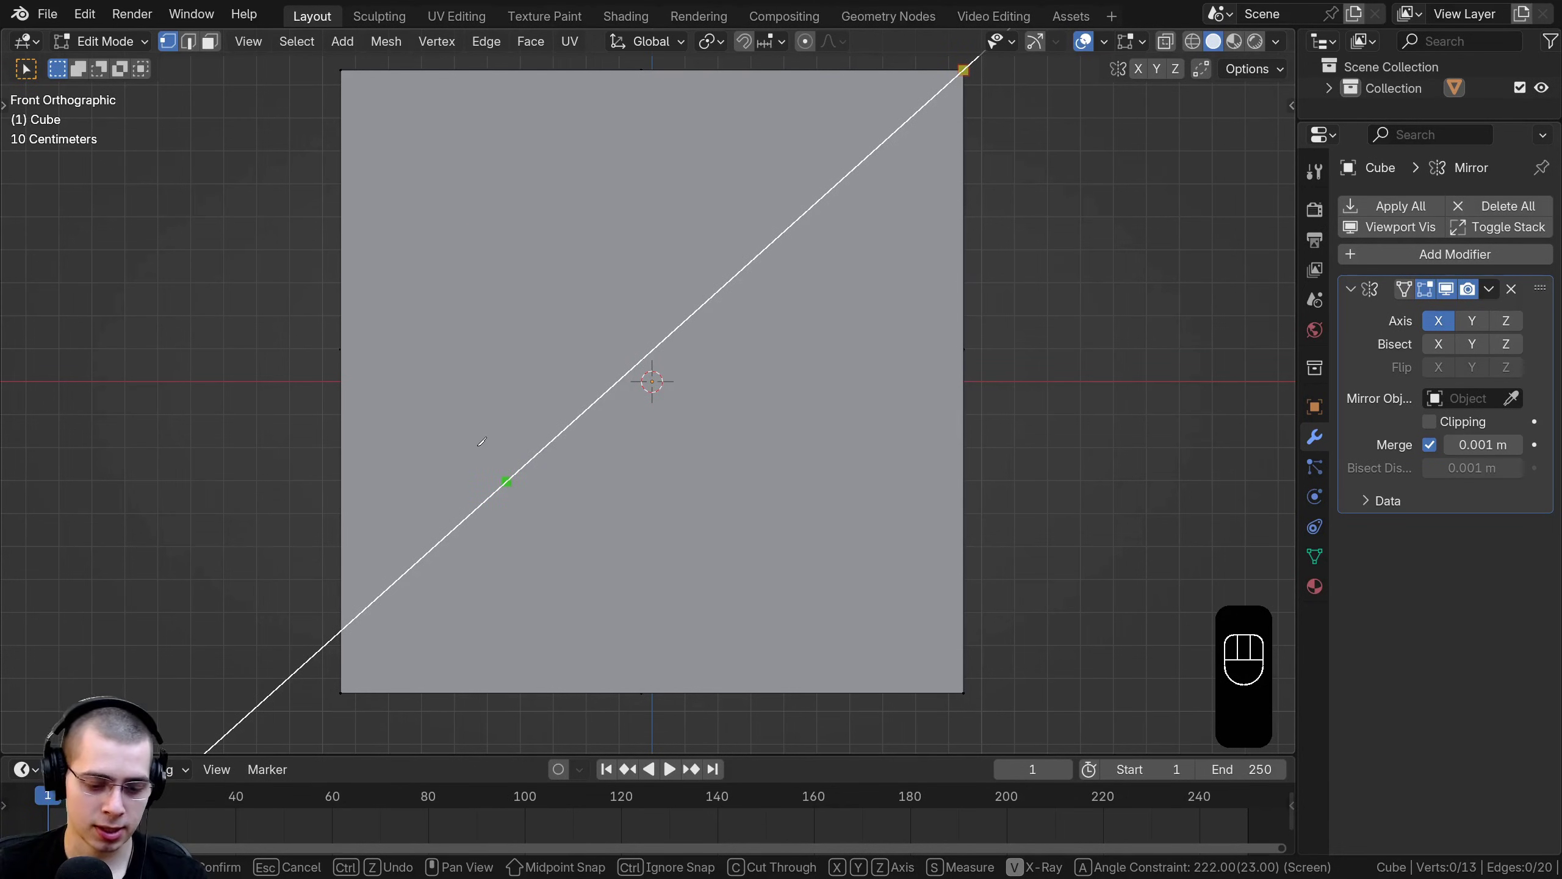
type("45")
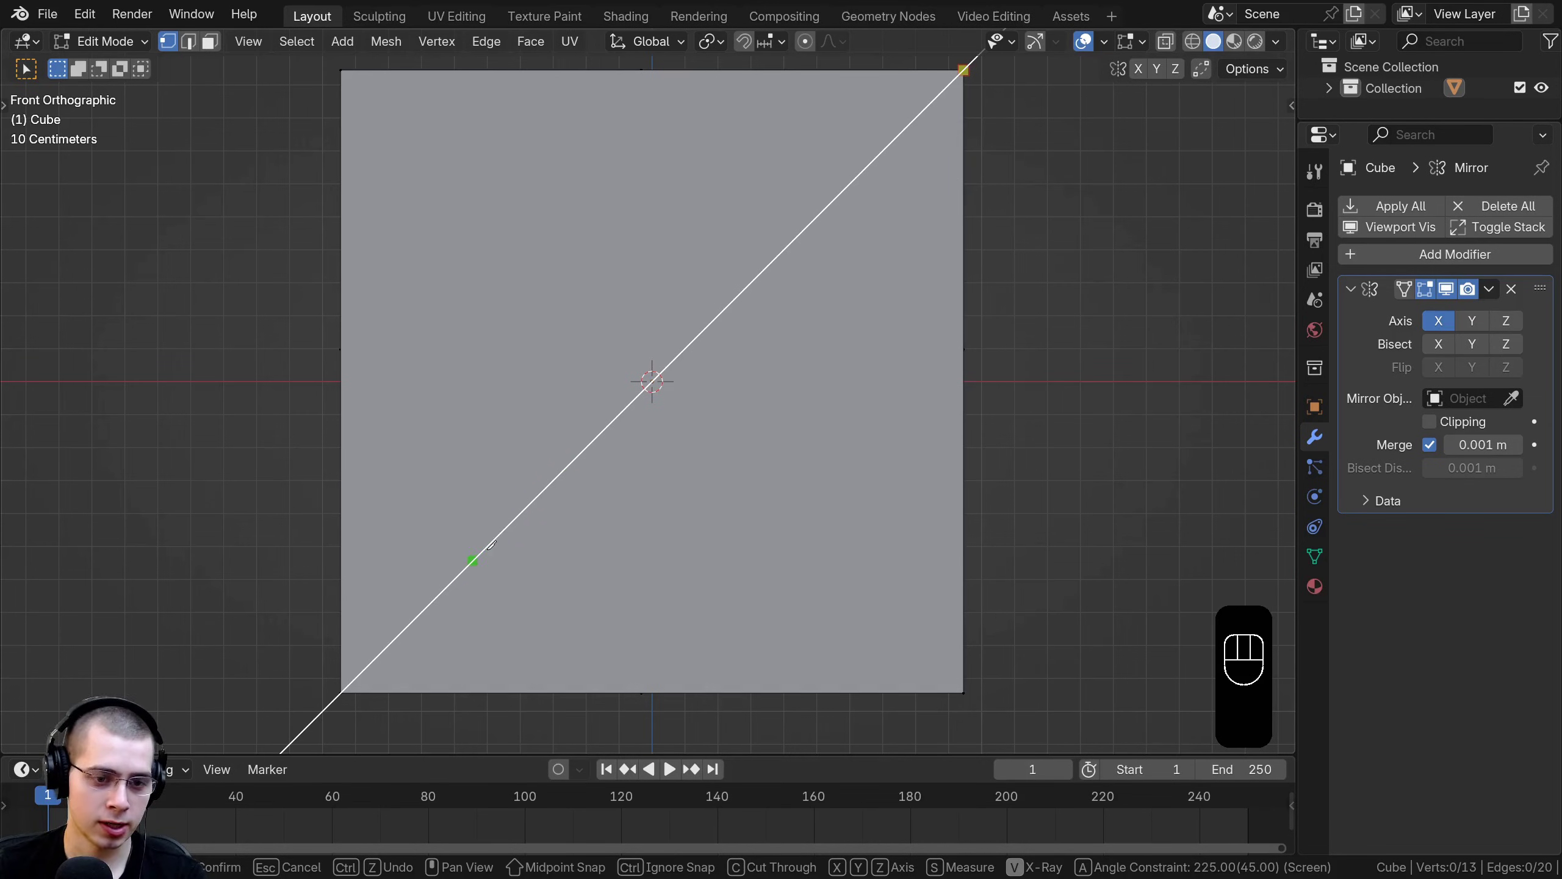
left_click(515, 519)
scroll(475, 571, "down", 1)
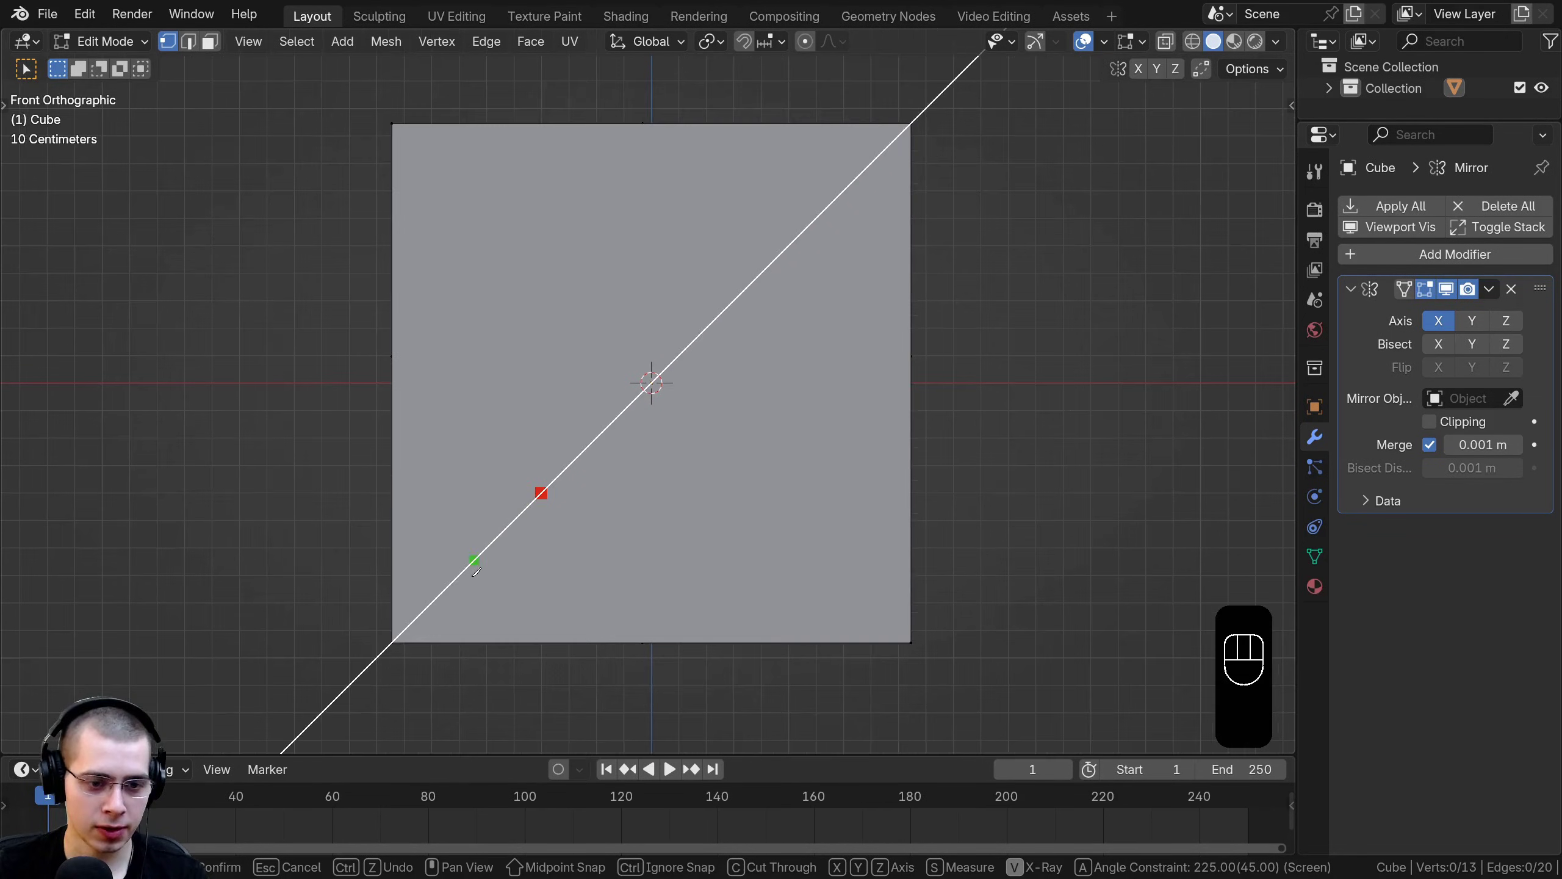
left_click(400, 632)
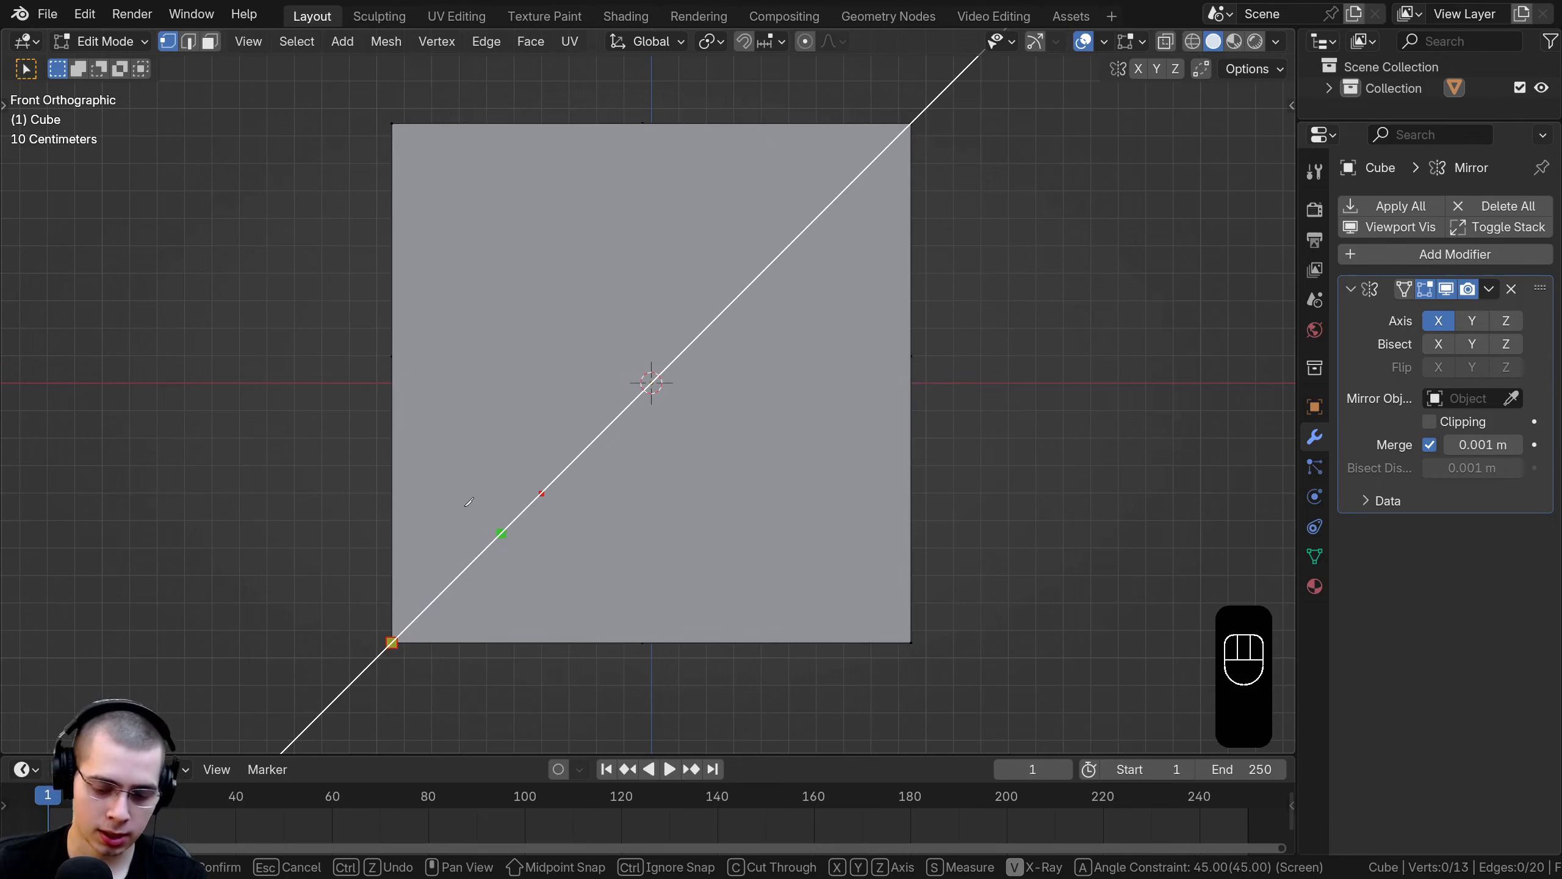
key("Return")
Return to Object Mode and examine the cube from several sides
middle_click_drag(673, 393, 790, 331)
scroll(790, 331, "down", 2)
mouse_move(418, 523)
middle_mouse_down()
mouse_move(746, 514)
mouse_move(426, 553)
middle_mouse_up()
scroll(425, 552, "down", 3)
middle_click_drag(574, 493, 492, 608)
scroll(724, 443, "up", 2)
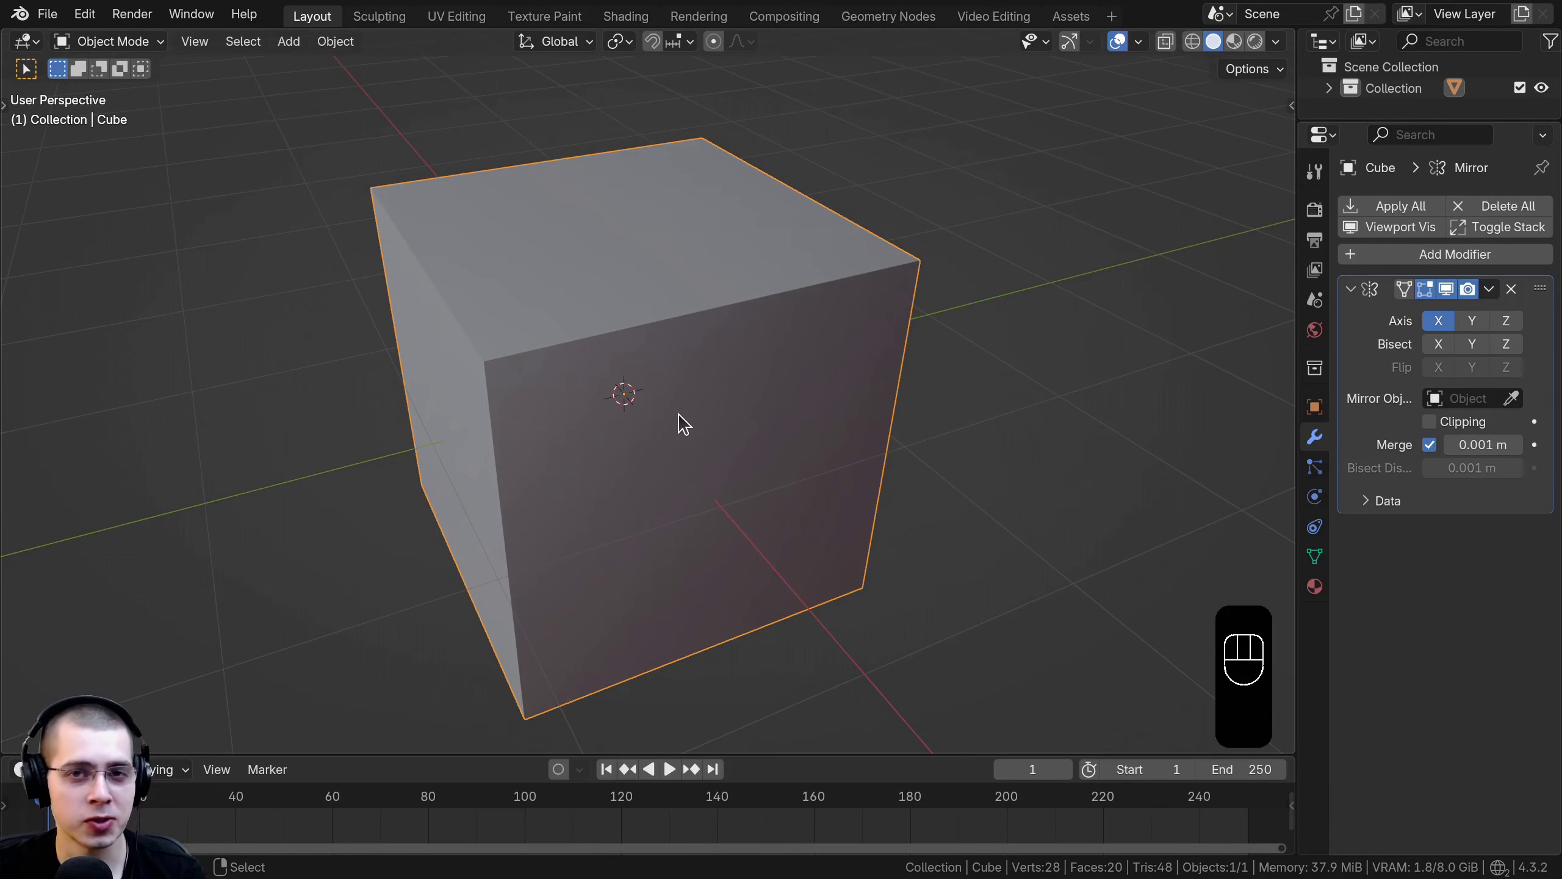
middle_click_drag(676, 417, 641, 416)
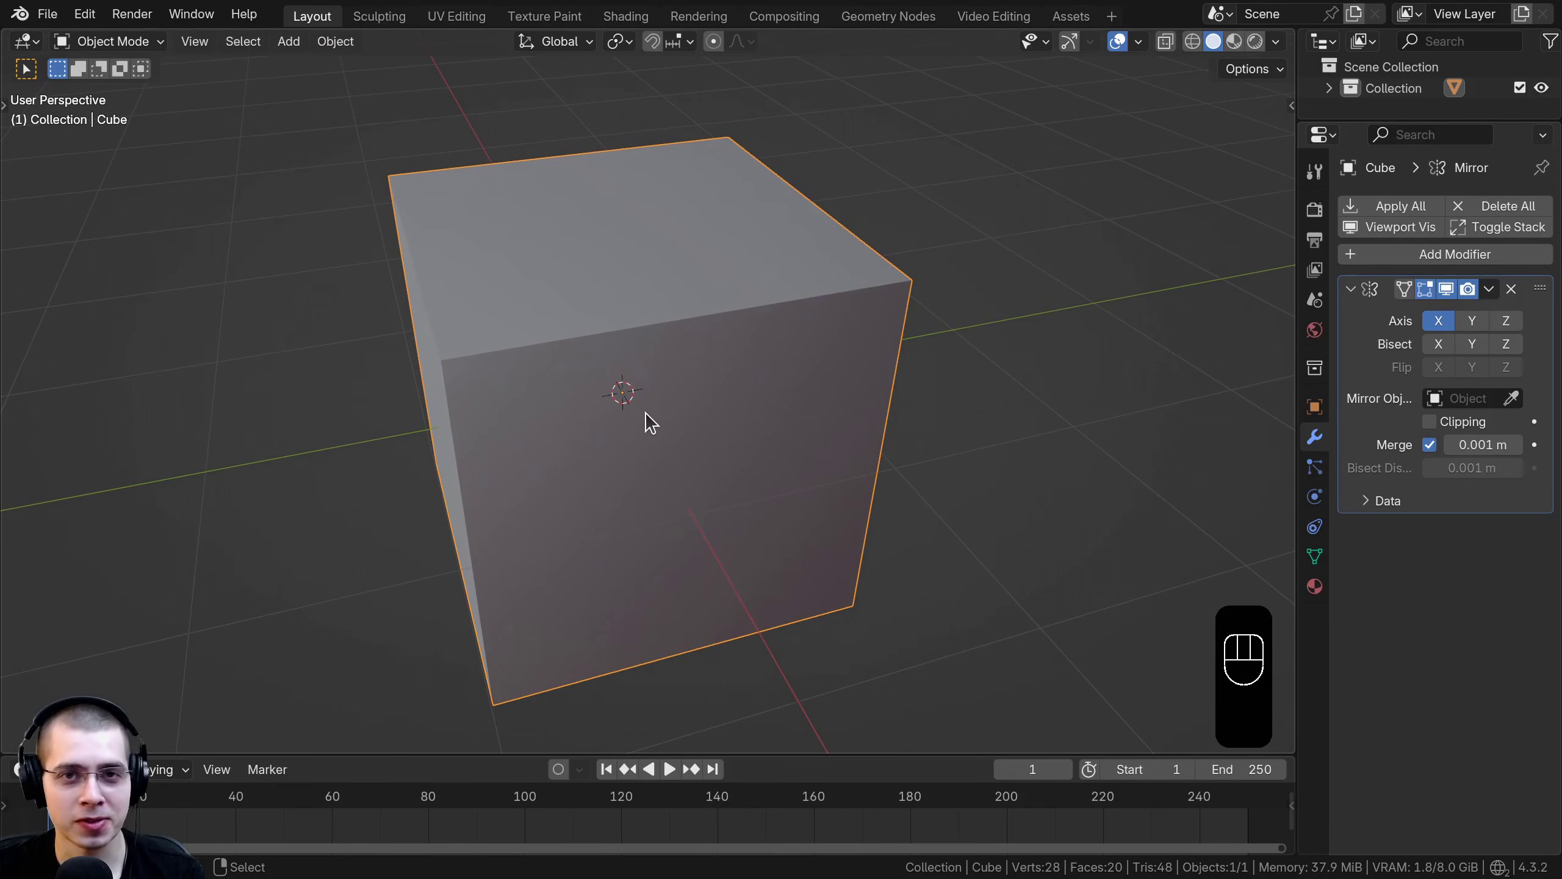